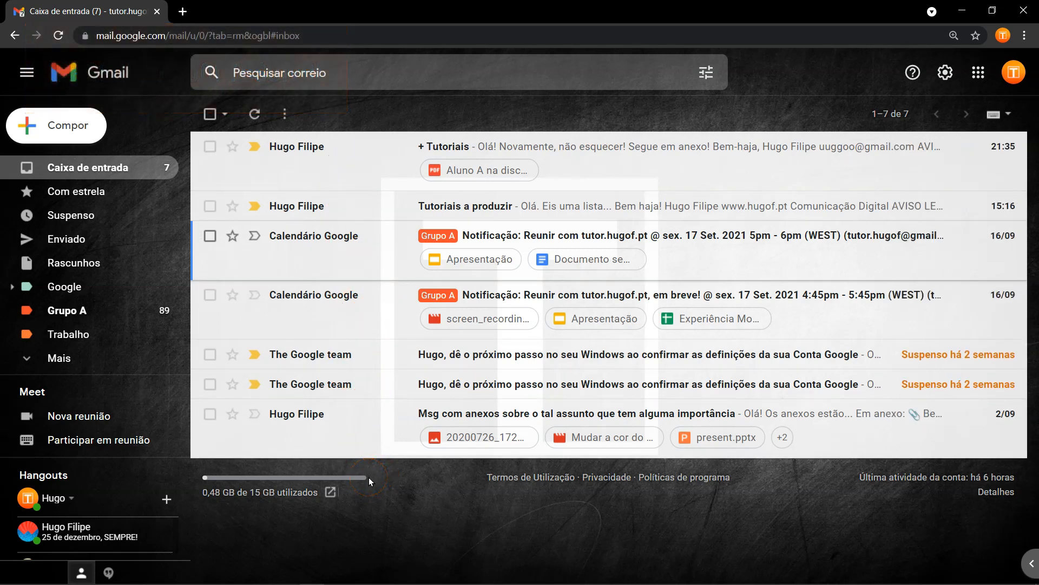
# Read the 'Msg com anexos sobre o tal assunto' message and return to the inbox, now at 6 unread.
pyautogui.click(356, 413)
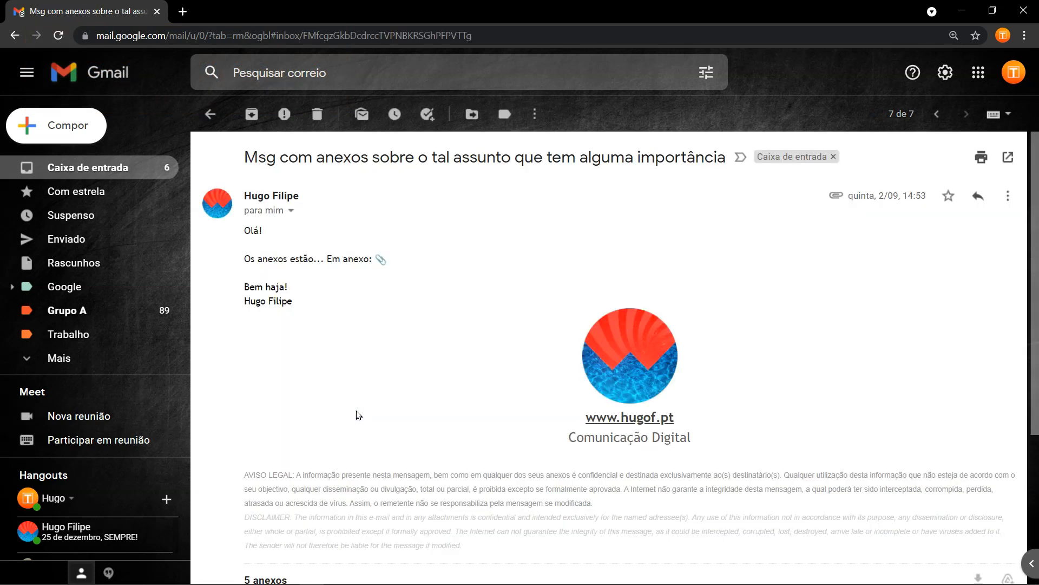
pyautogui.click(211, 115)
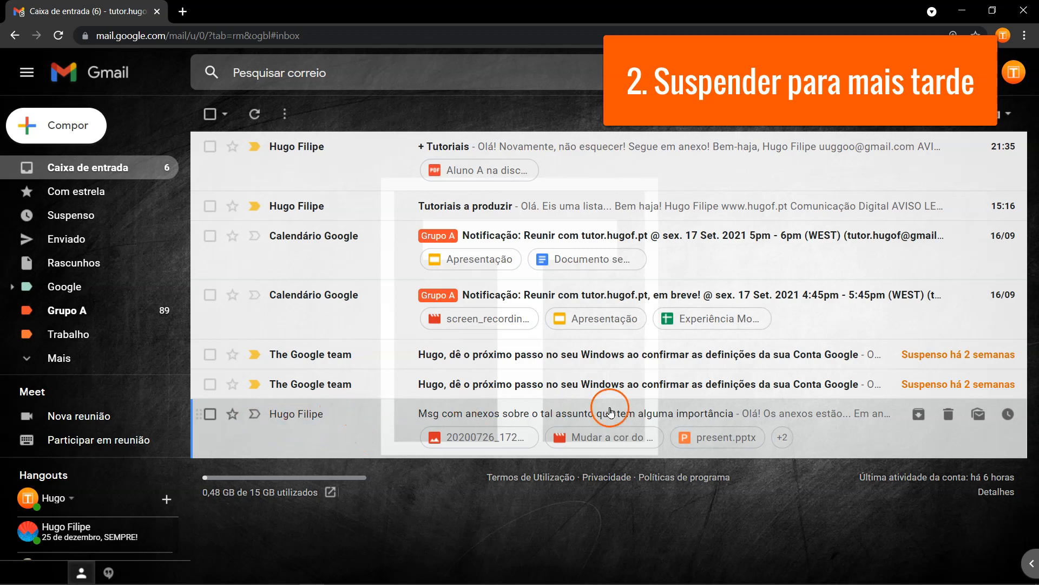
# Snooze the attachments message until tomorrow (Amanhã) and open The Google team's Windows settings email.
pyautogui.click(210, 415)
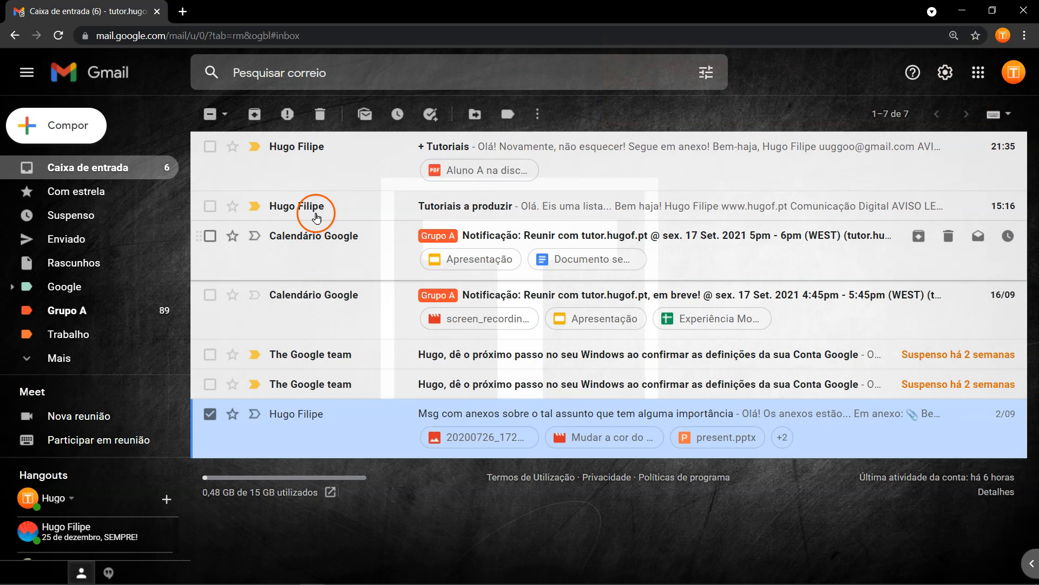
pyautogui.click(400, 115)
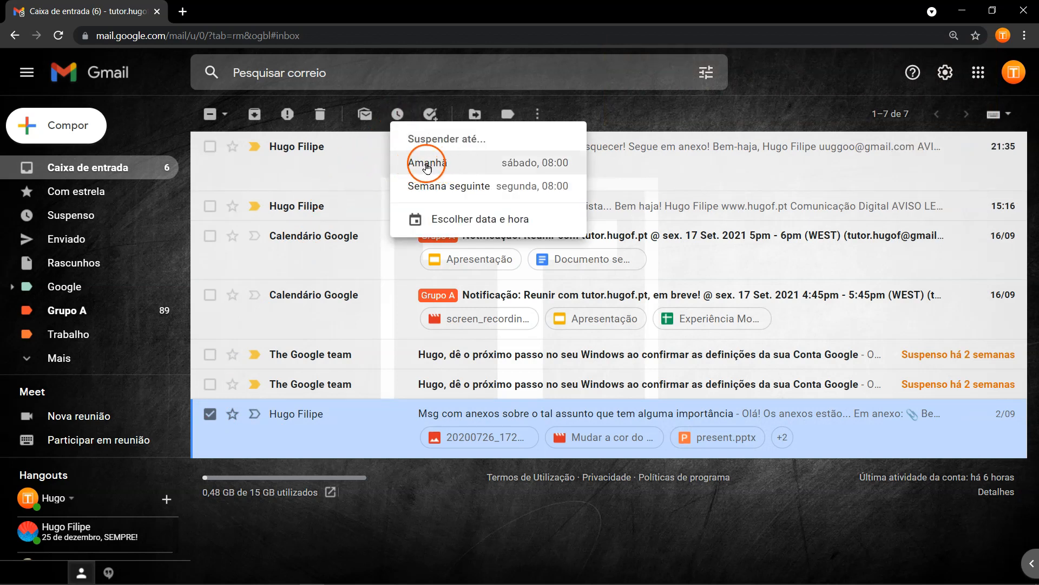
pyautogui.click(427, 166)
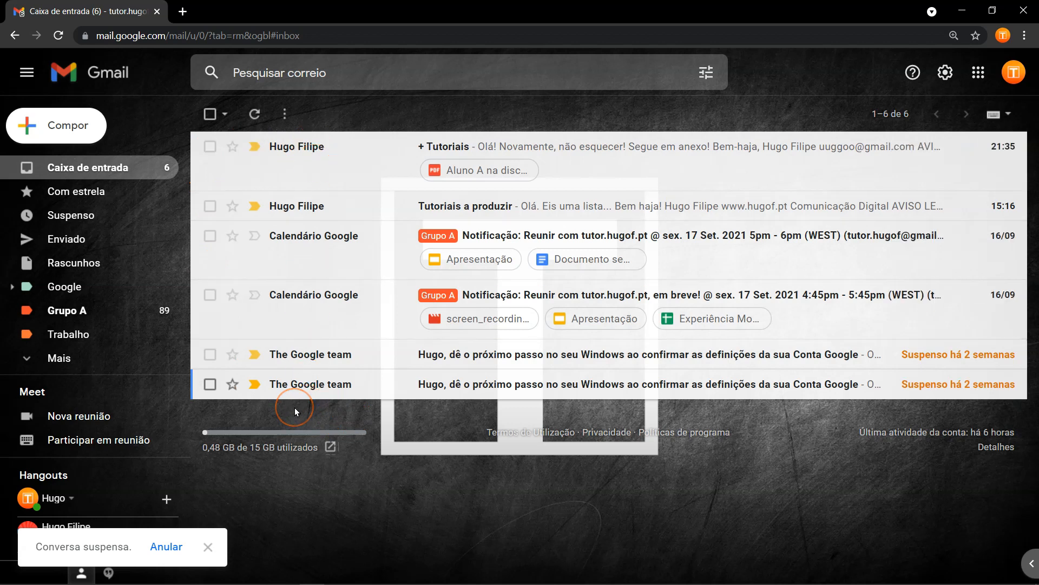
pyautogui.click(302, 386)
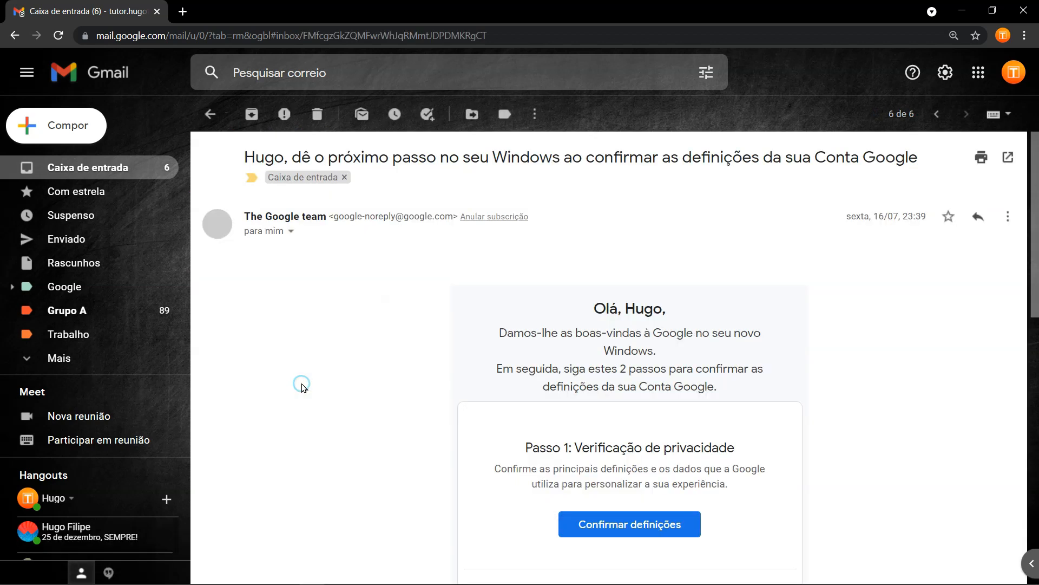
# Snooze The Google team's Windows email to a custom time of 21 September 2021, 16:00.
pyautogui.click(395, 115)
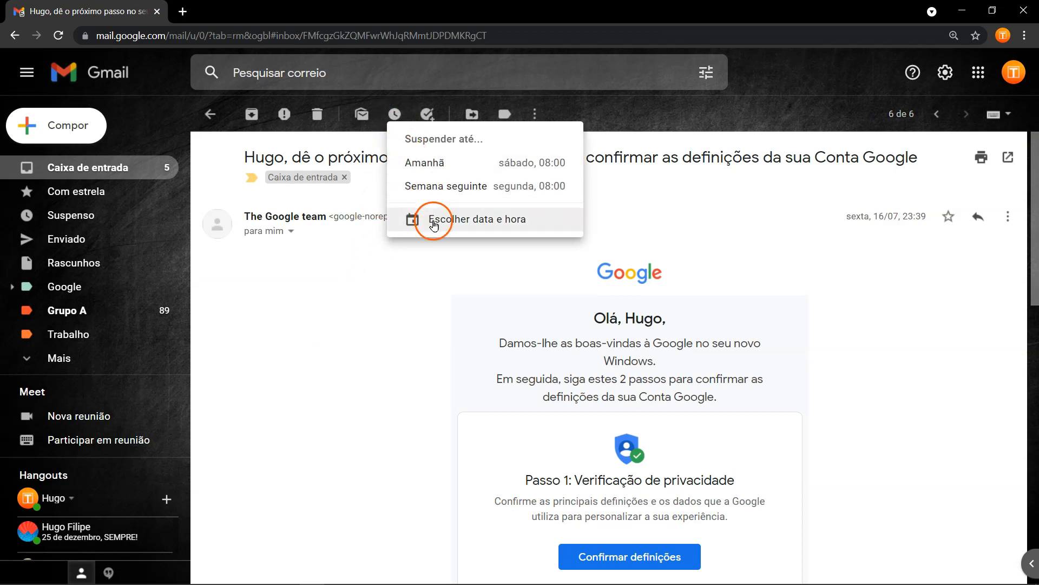
pyautogui.click(469, 226)
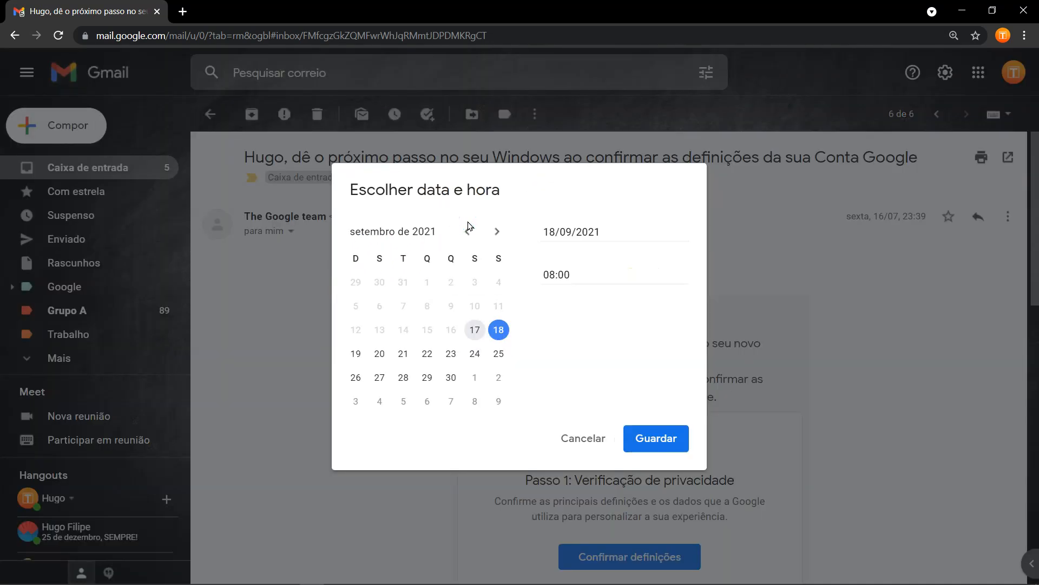
pyautogui.click(406, 355)
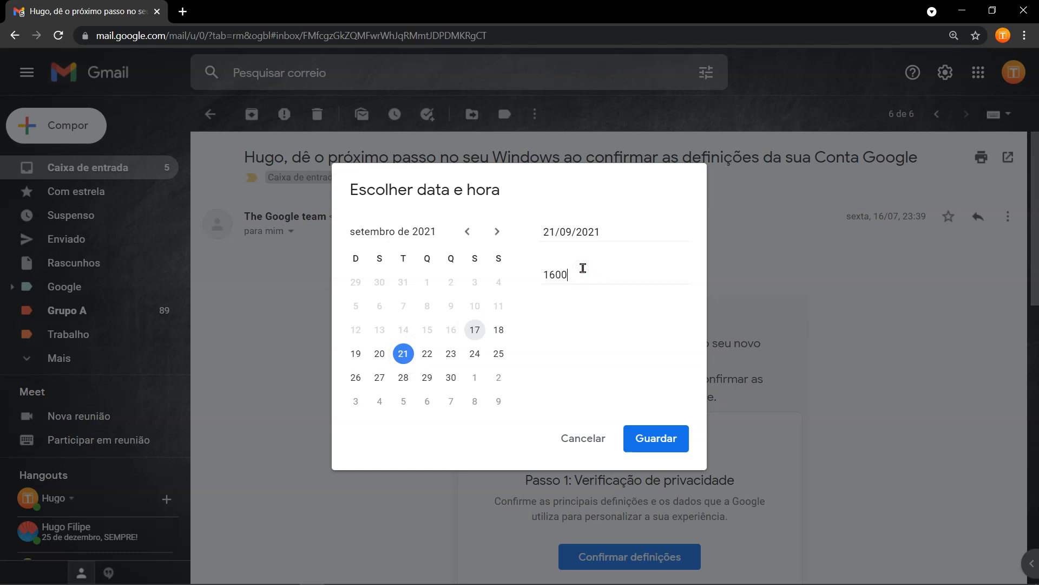
pyautogui.click(606, 373)
pyautogui.click(649, 439)
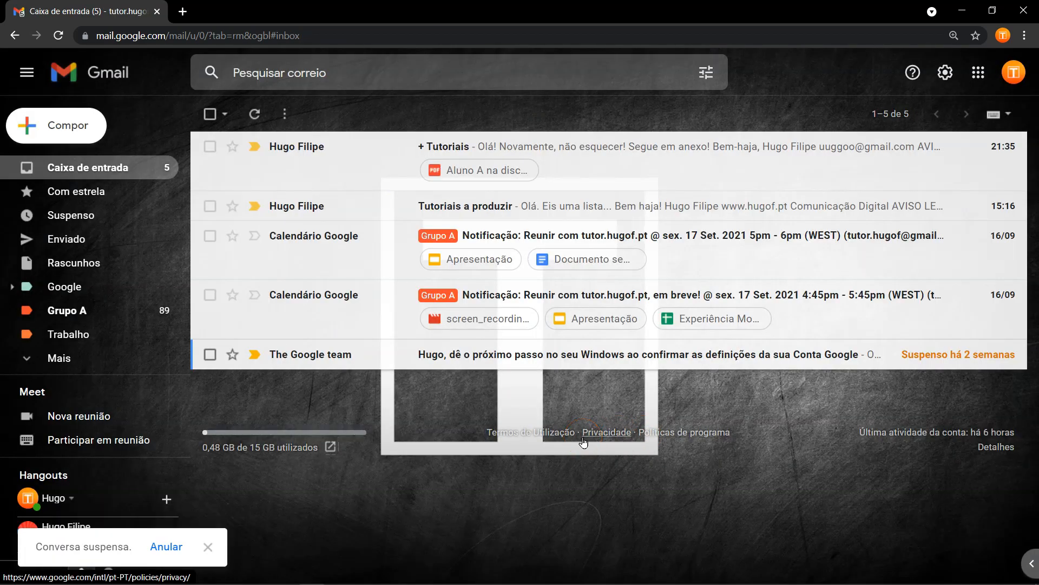
# Check the Suspenso list, then snooze the other Google team email until Tuesday 21/09, 16:00.
pyautogui.click(71, 217)
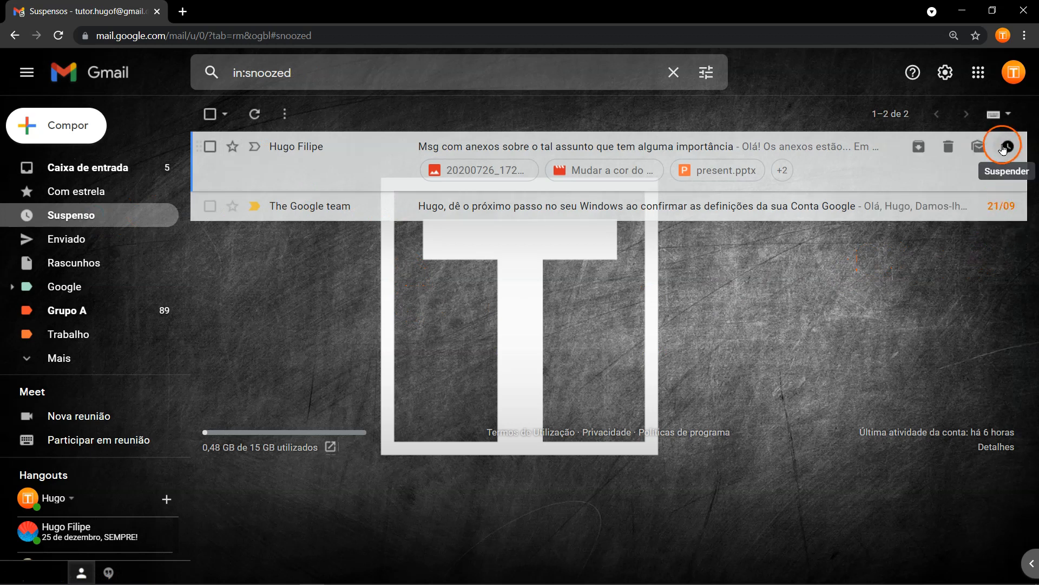
pyautogui.click(119, 168)
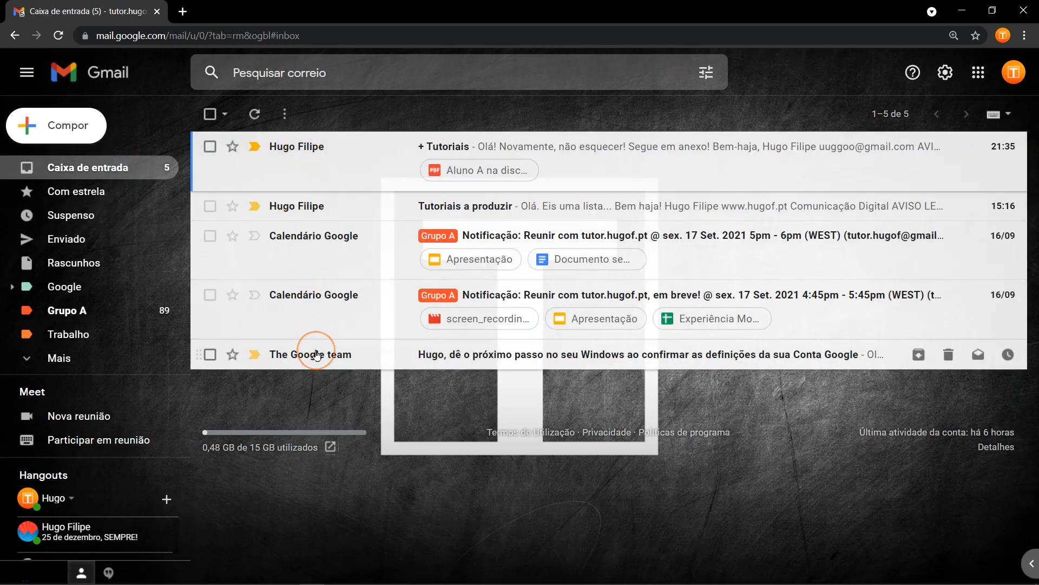
pyautogui.moveTo(317, 355)
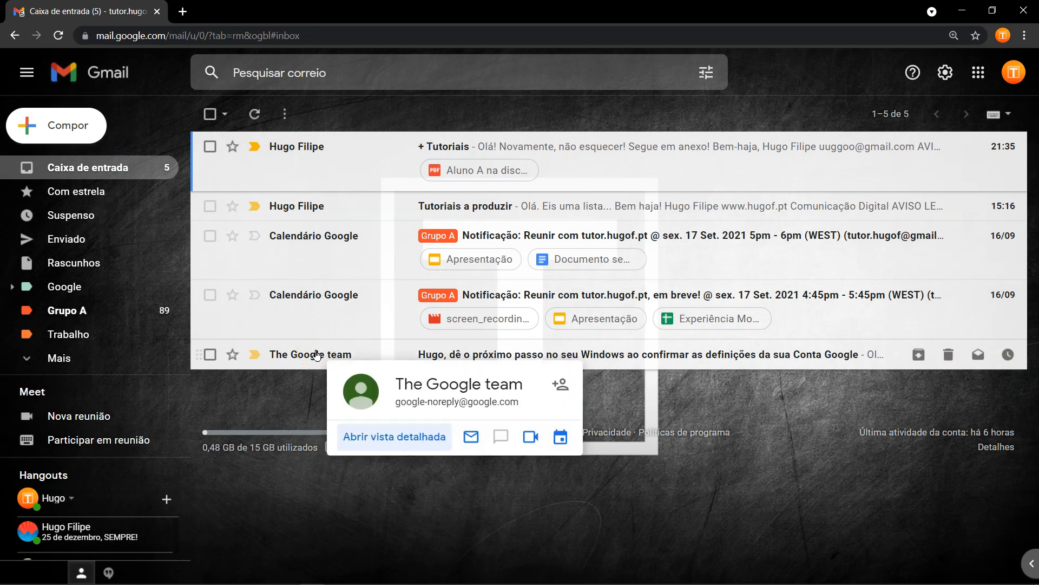
pyautogui.click(210, 355)
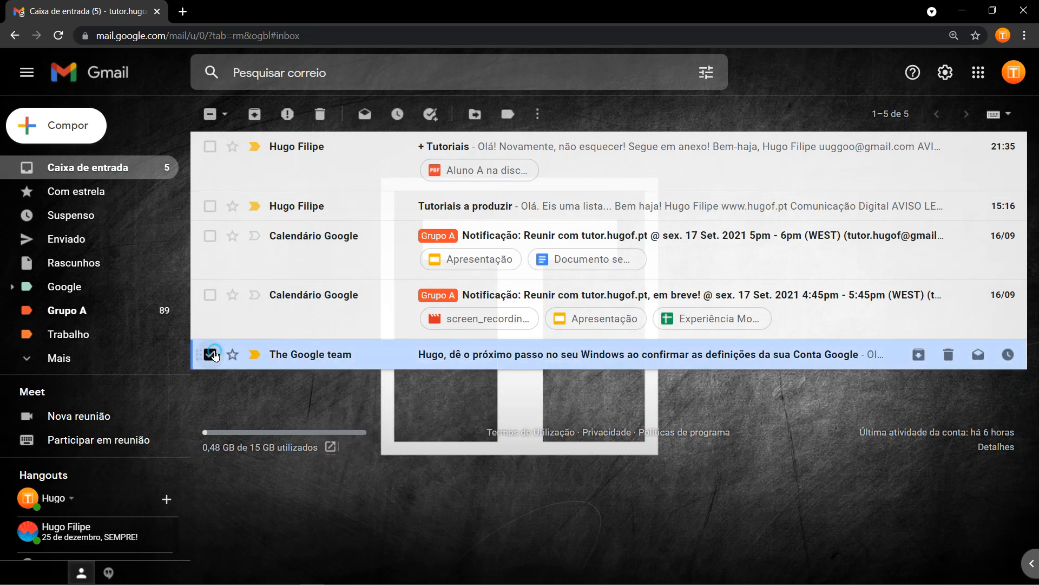
pyautogui.click(399, 115)
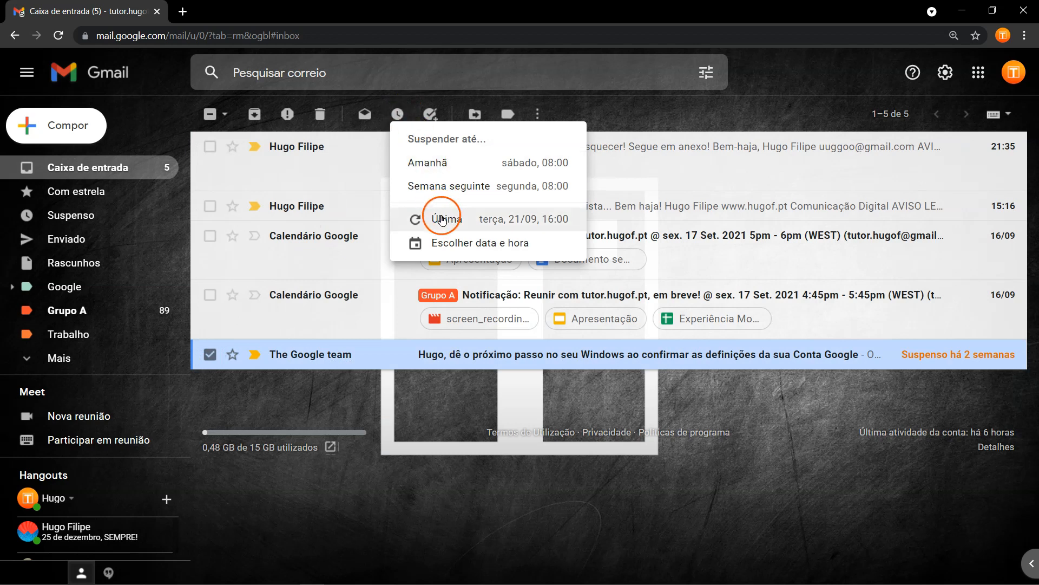
pyautogui.click(556, 222)
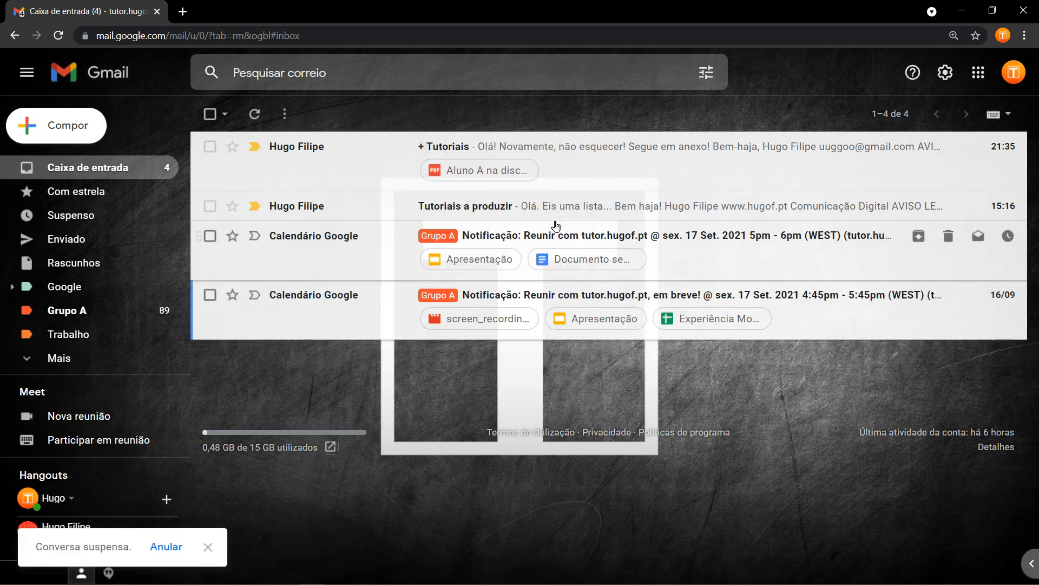
pyautogui.click(319, 396)
# Archive the Calendário Google reminder for the 17 Sep 4:45pm meeting, then start a mail search.
pyautogui.click(313, 324)
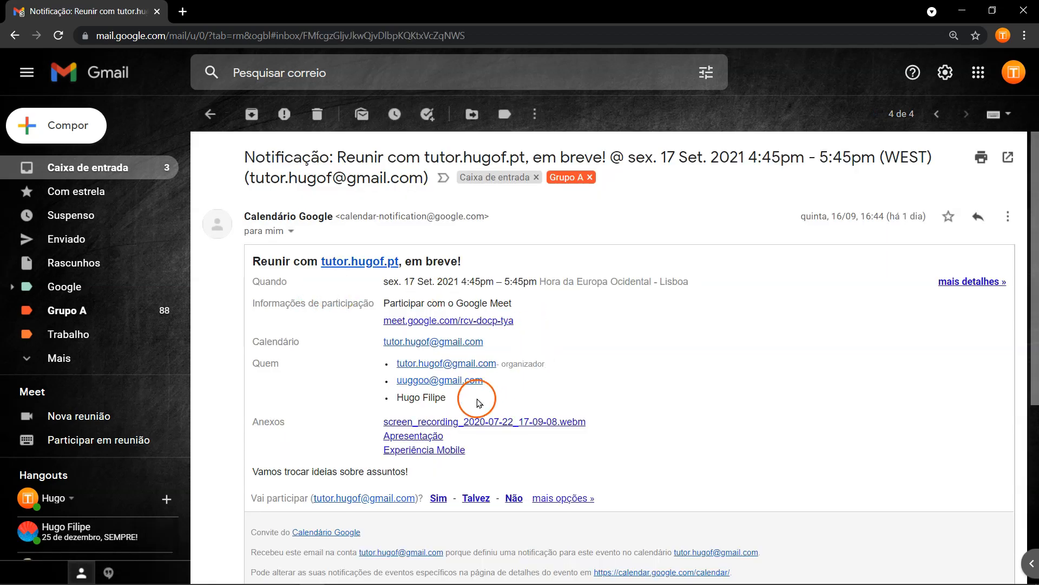
pyautogui.click(257, 115)
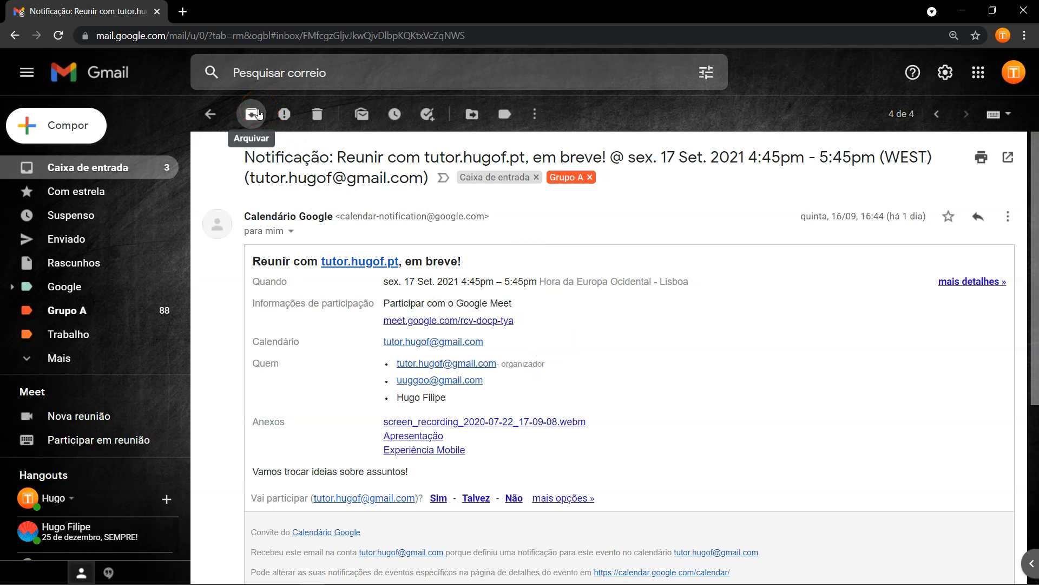
pyautogui.click(258, 113)
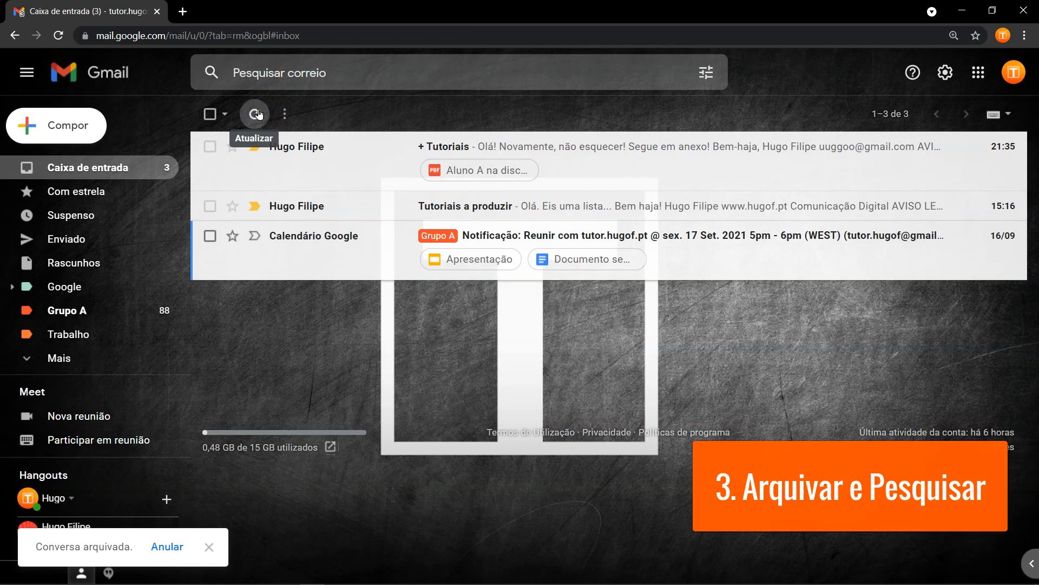
pyautogui.click(269, 72)
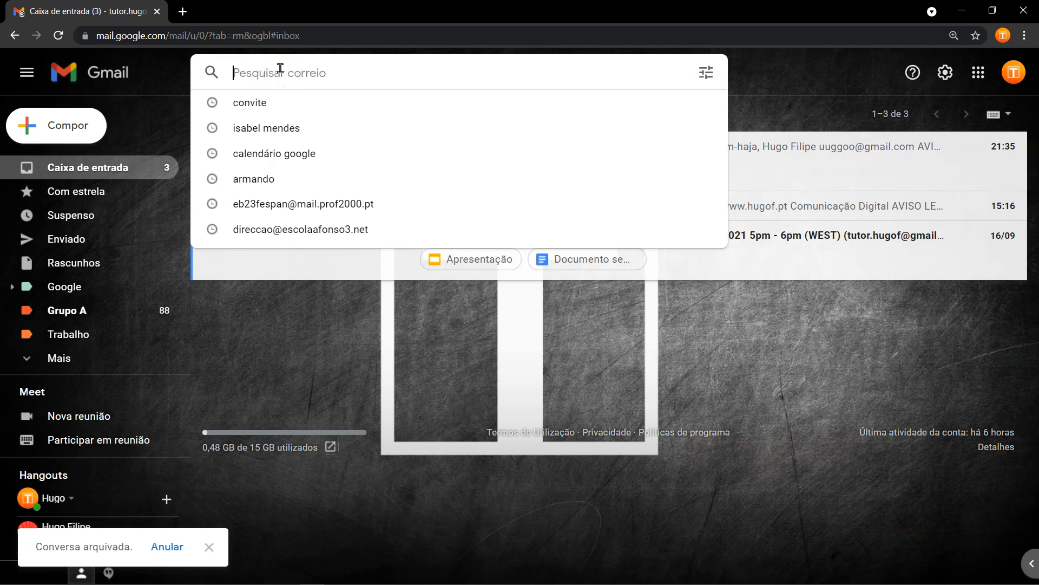
# Search the mail for 'calendário', then return to the inbox.
pyautogui.write('calendário')
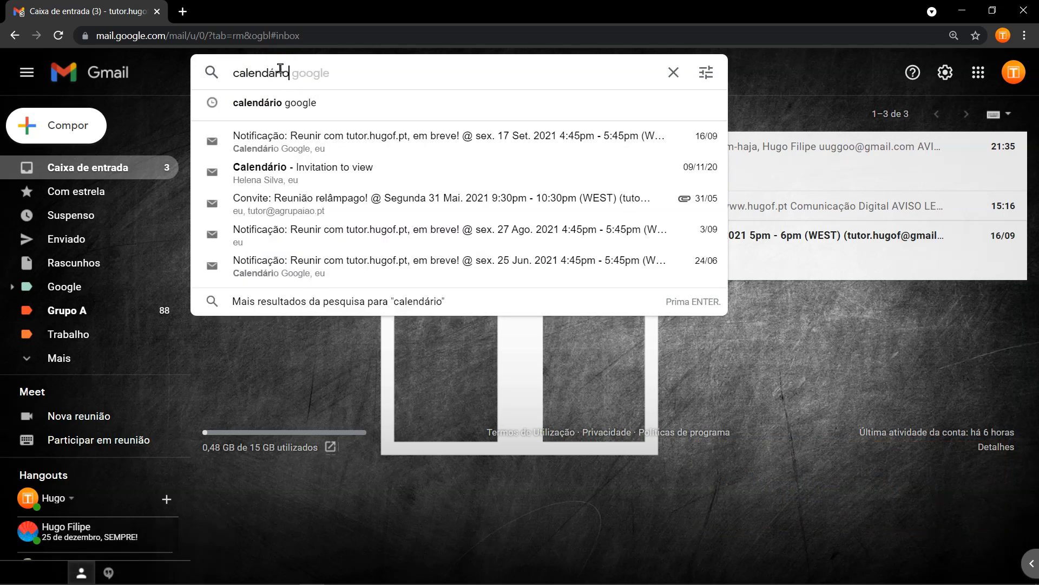
pyautogui.press('Return')
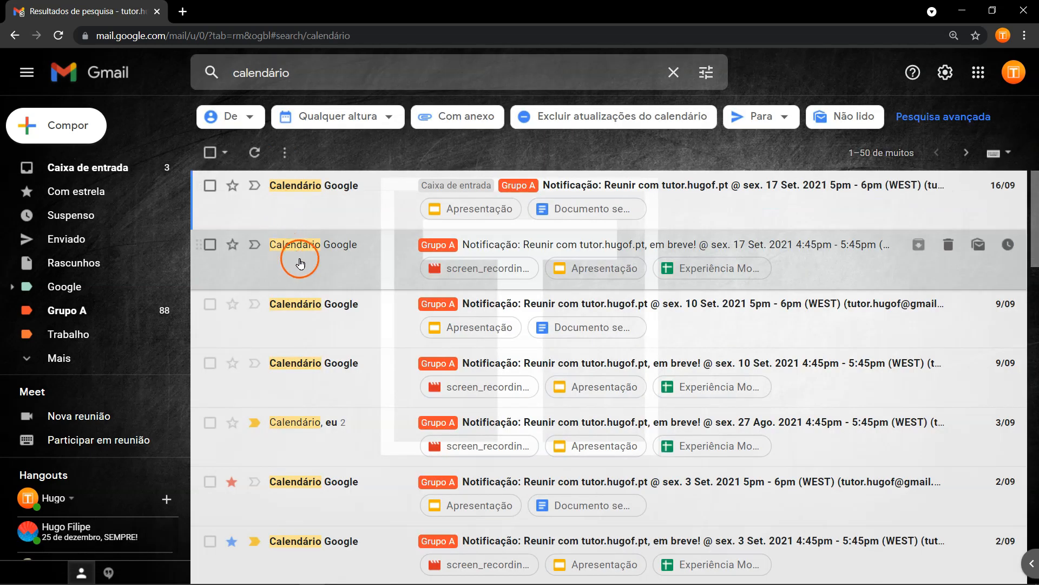
pyautogui.click(73, 166)
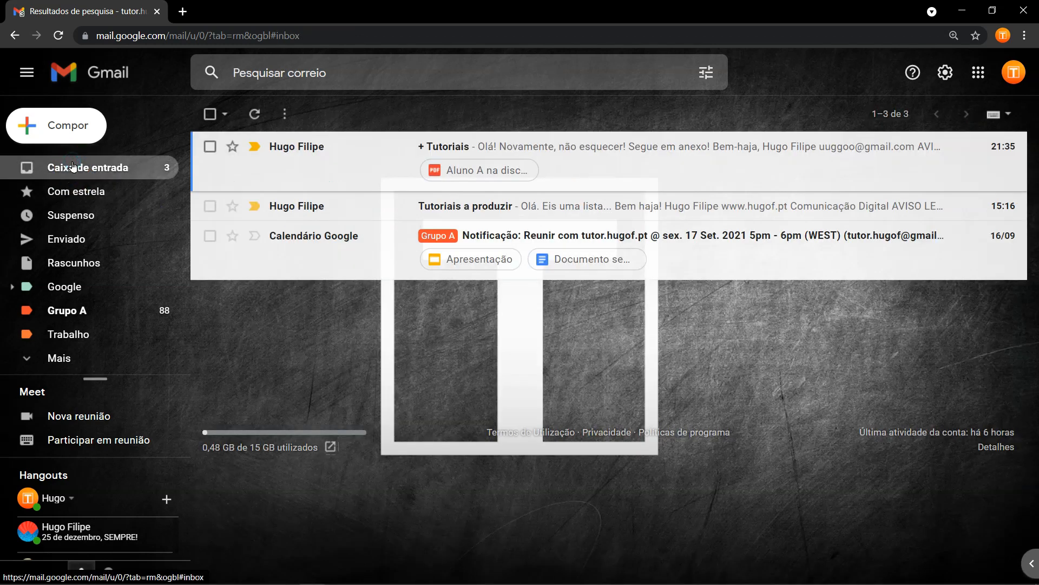
# Browse the All mail folder and then the Sent folder.
pyautogui.click(75, 358)
pyautogui.scroll(-4, 96, 345)
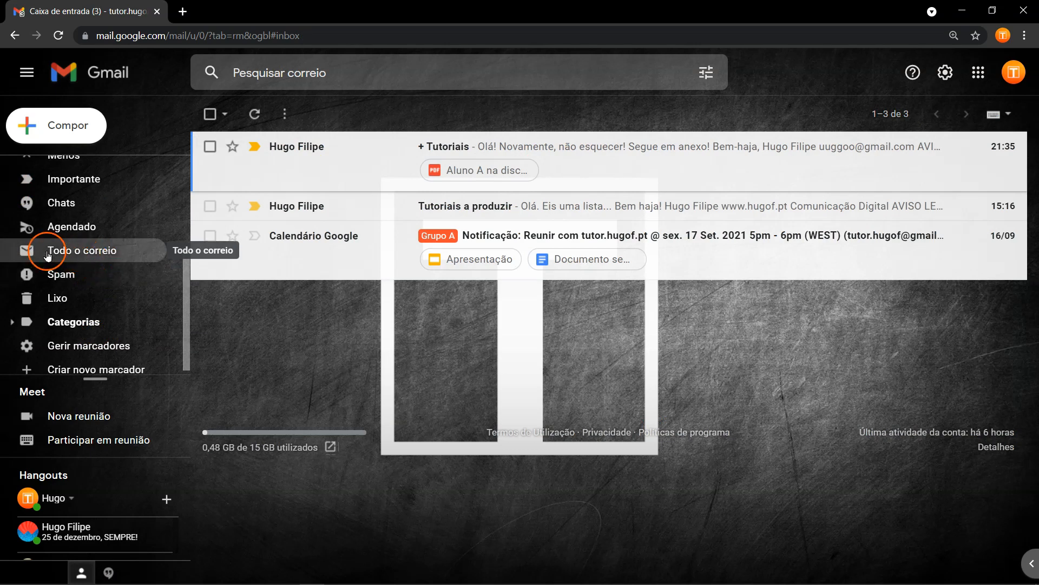
pyautogui.click(110, 253)
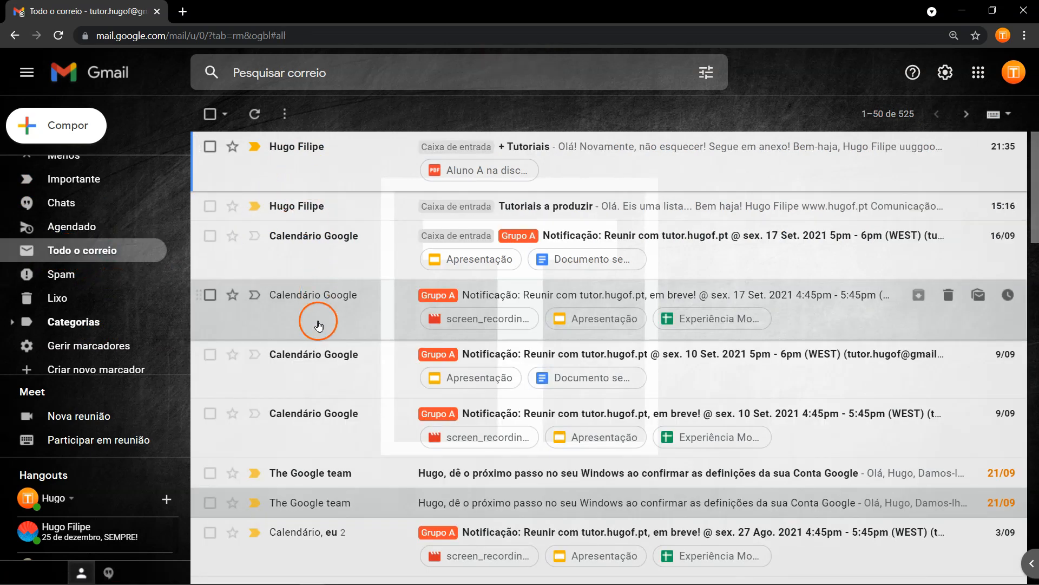
pyautogui.moveTo(327, 366)
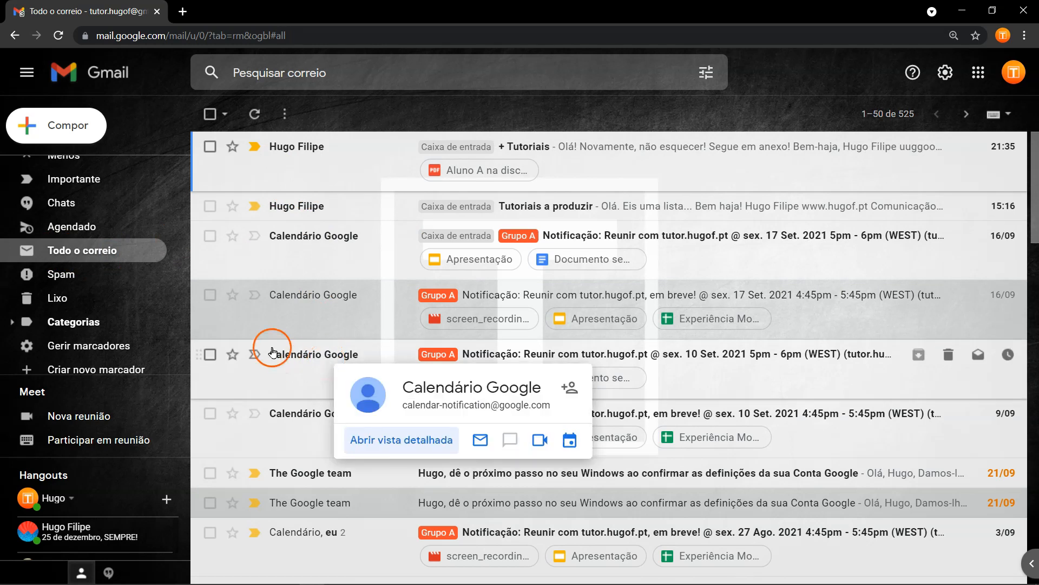
pyautogui.scroll(5, 134, 345)
pyautogui.click(69, 238)
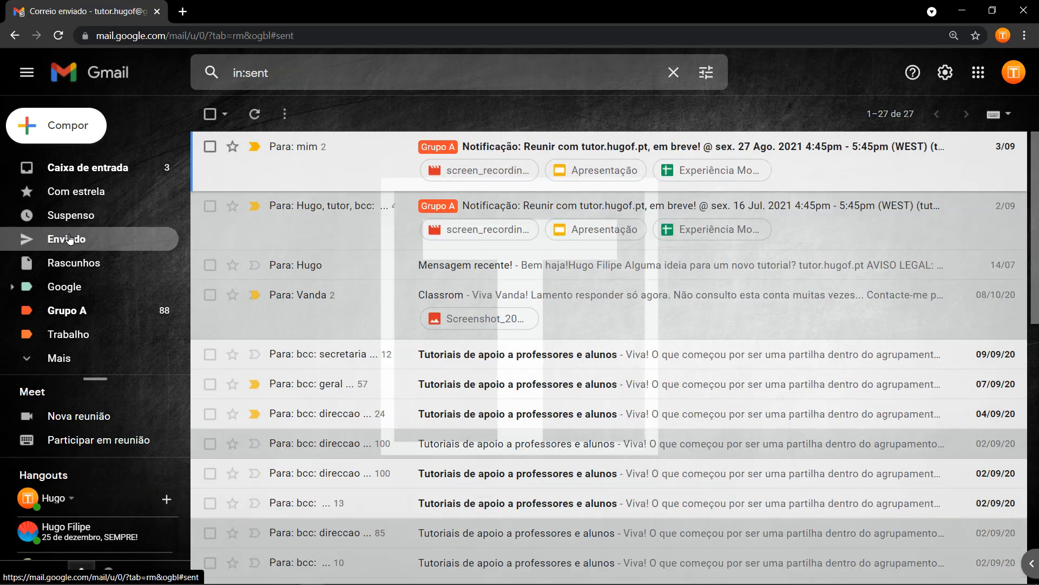
# Open the Trash and highlight its notice that messages are deleted automatically after 30 days.
pyautogui.click(62, 356)
pyautogui.scroll(-4, 83, 332)
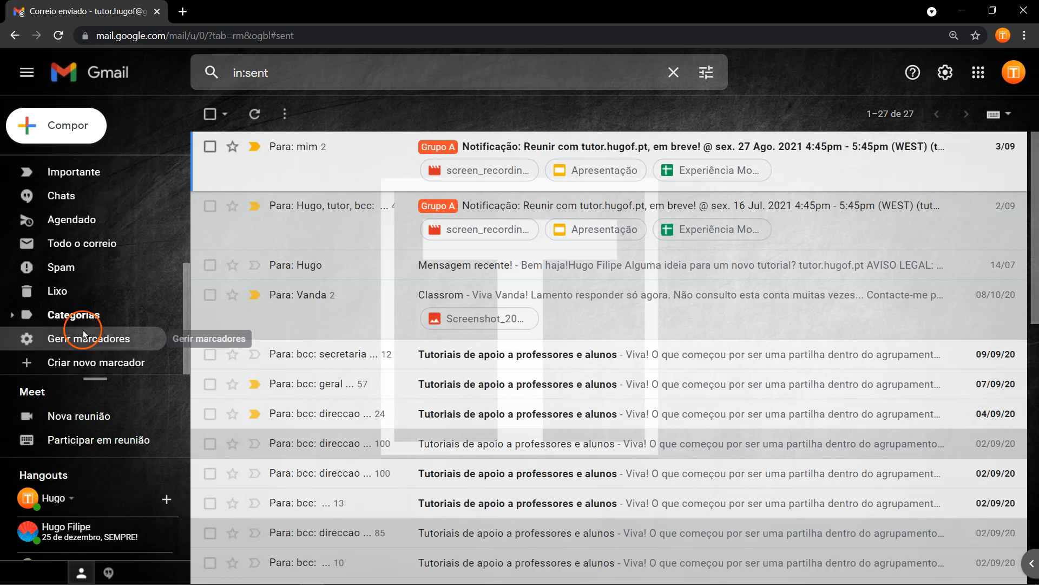
pyautogui.click(60, 291)
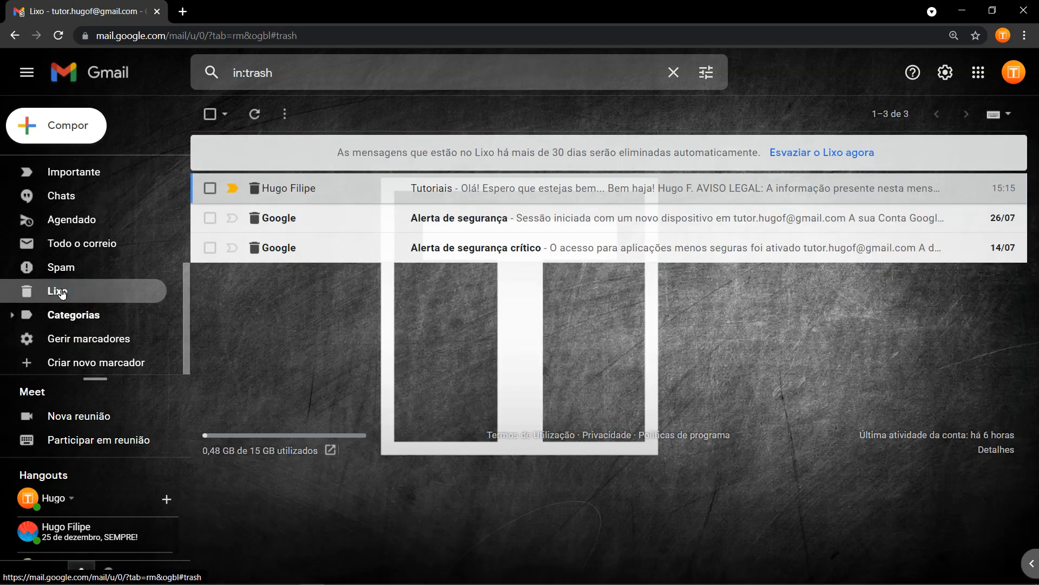
pyautogui.doubleClick(558, 152)
pyautogui.moveTo(556, 153); pyautogui.dragTo(691, 146)
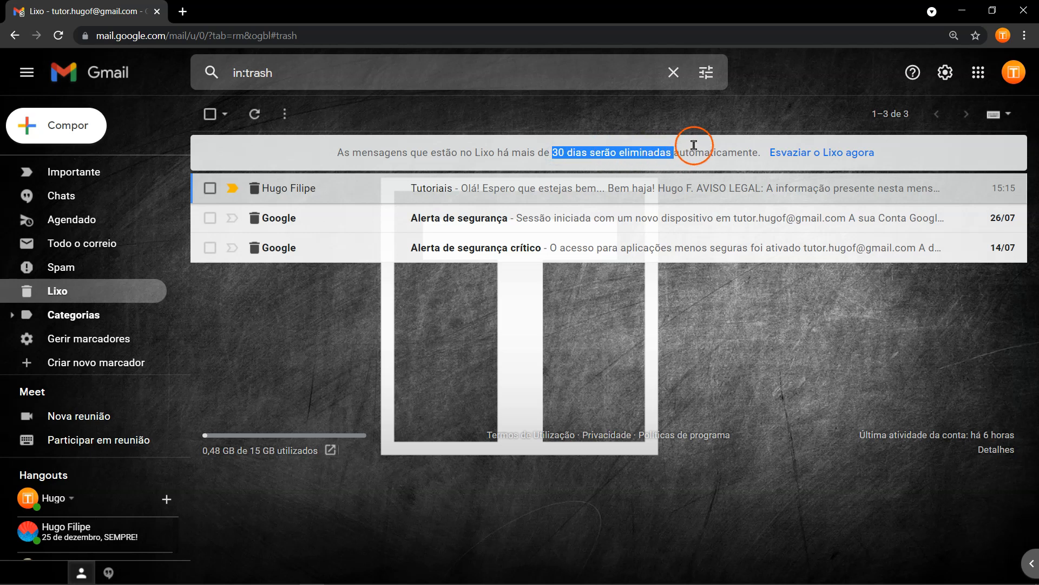
pyautogui.doubleClick(695, 150)
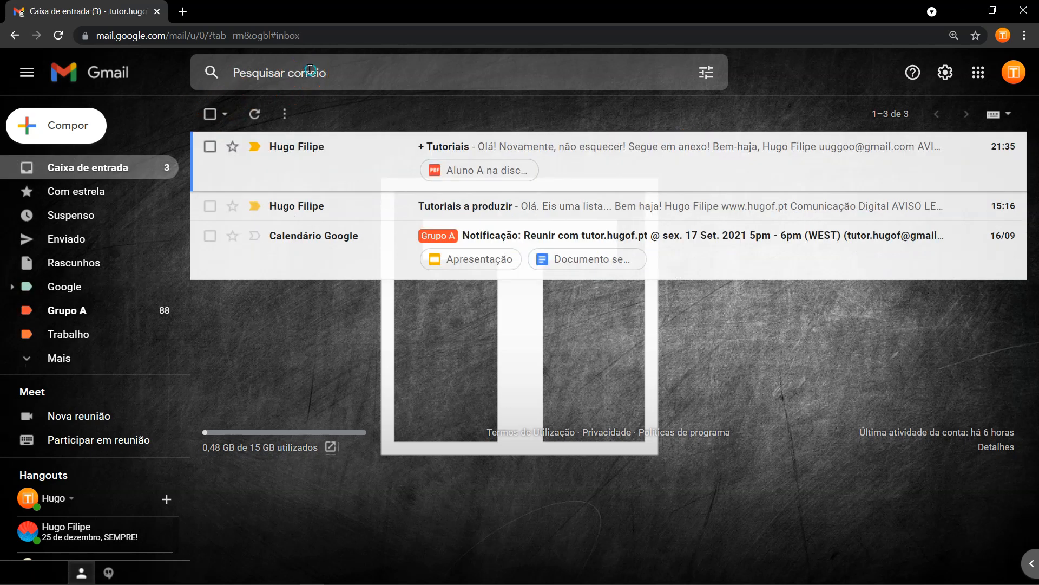
pyautogui.click(310, 69)
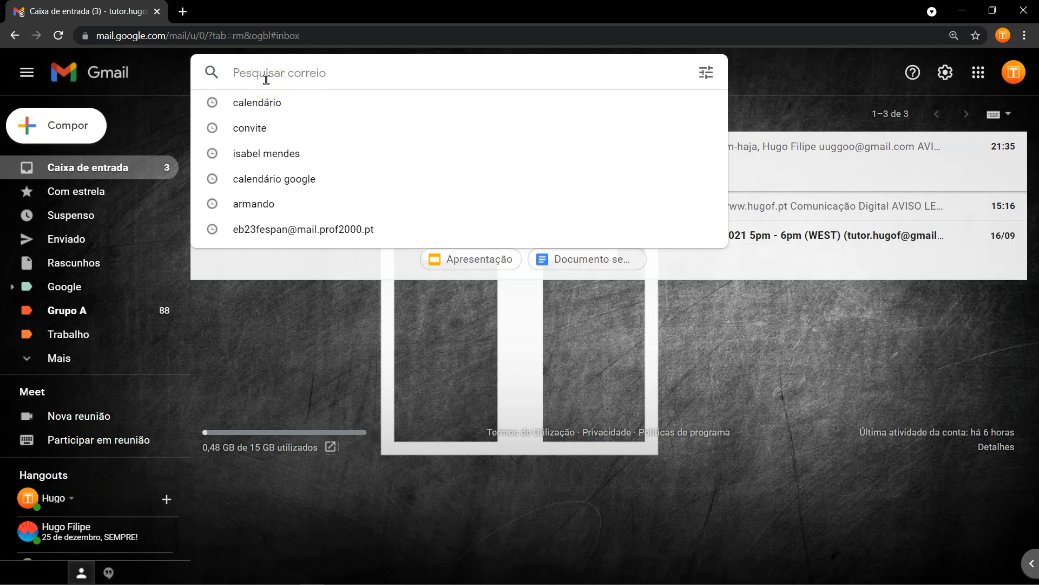
# Search for mail sent by me using from:me.
pyautogui.write('from:')
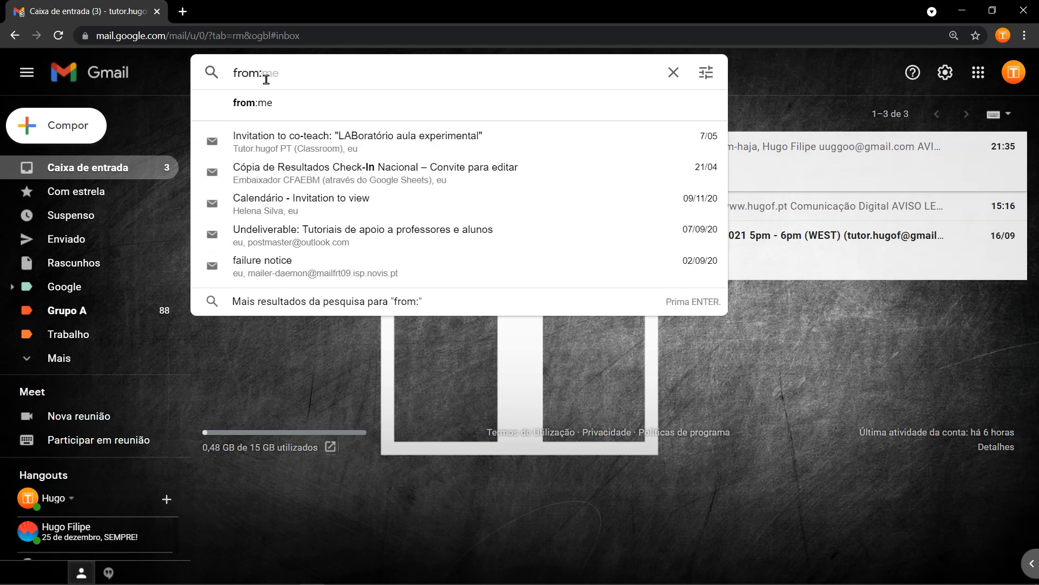
pyautogui.click(320, 112)
pyautogui.write('me')
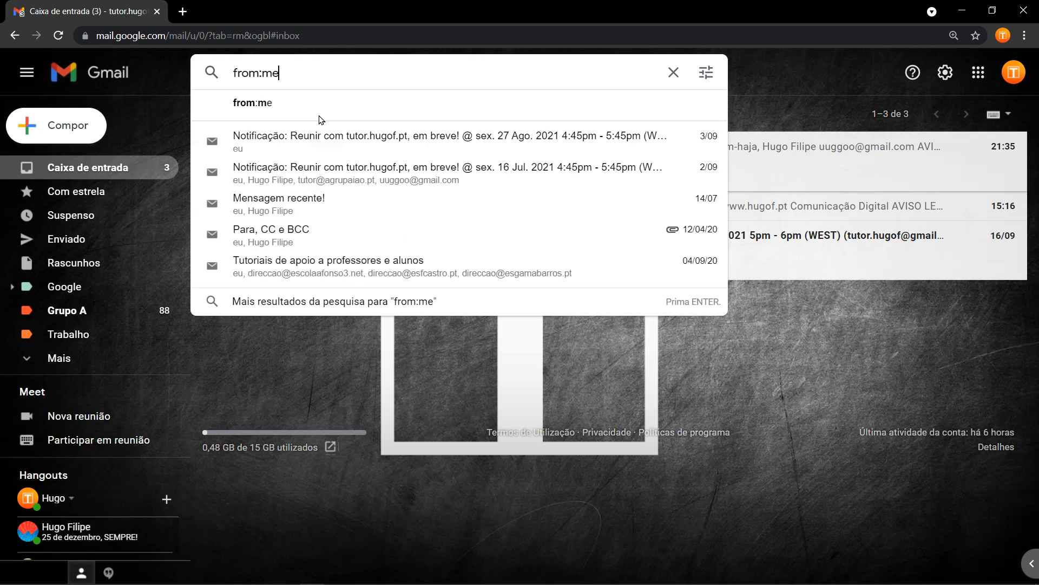
pyautogui.press('Return')
# Search for mail from the contact's address, then to it, and clear the search.
pyautogui.click(274, 75)
pyautogui.click(357, 66)
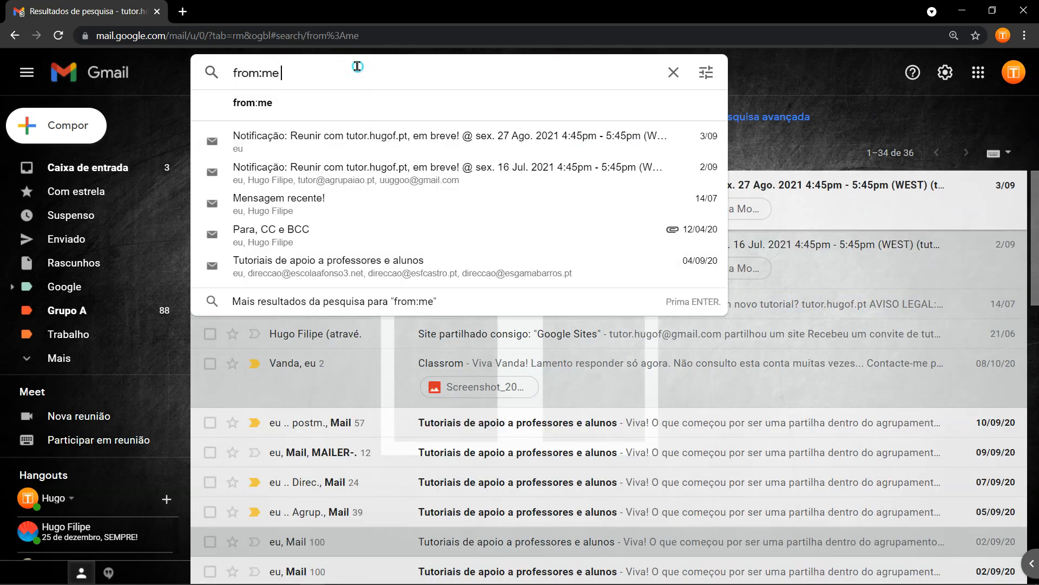
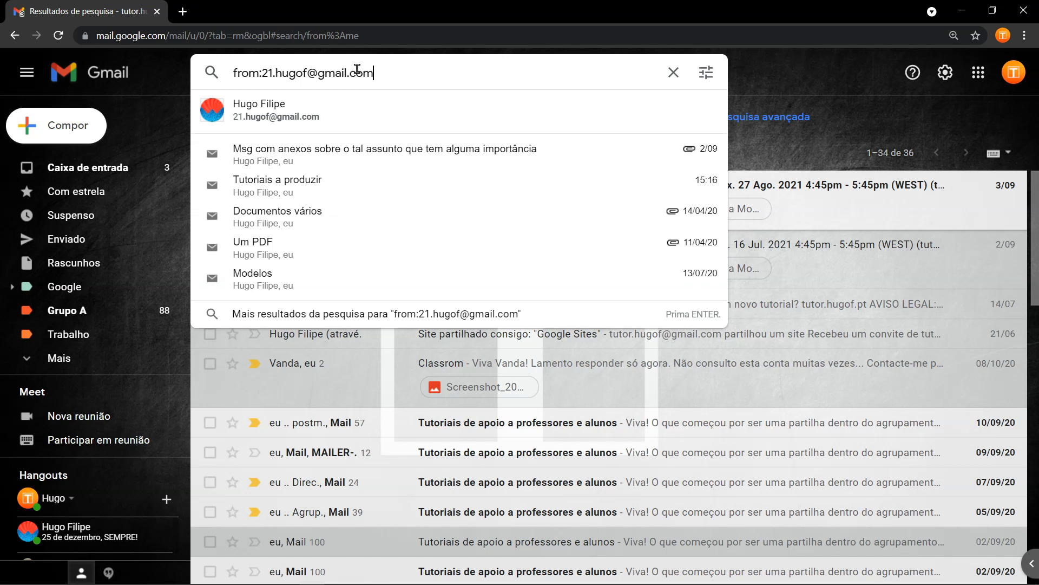
pyautogui.press('Return')
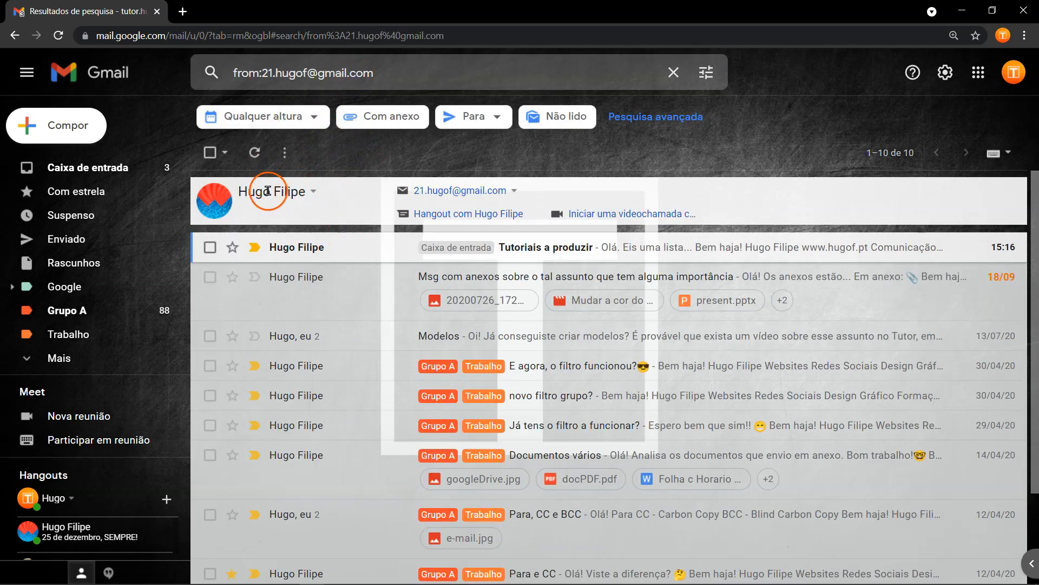
pyautogui.doubleClick(245, 74)
pyautogui.write('to')
pyautogui.press('Return')
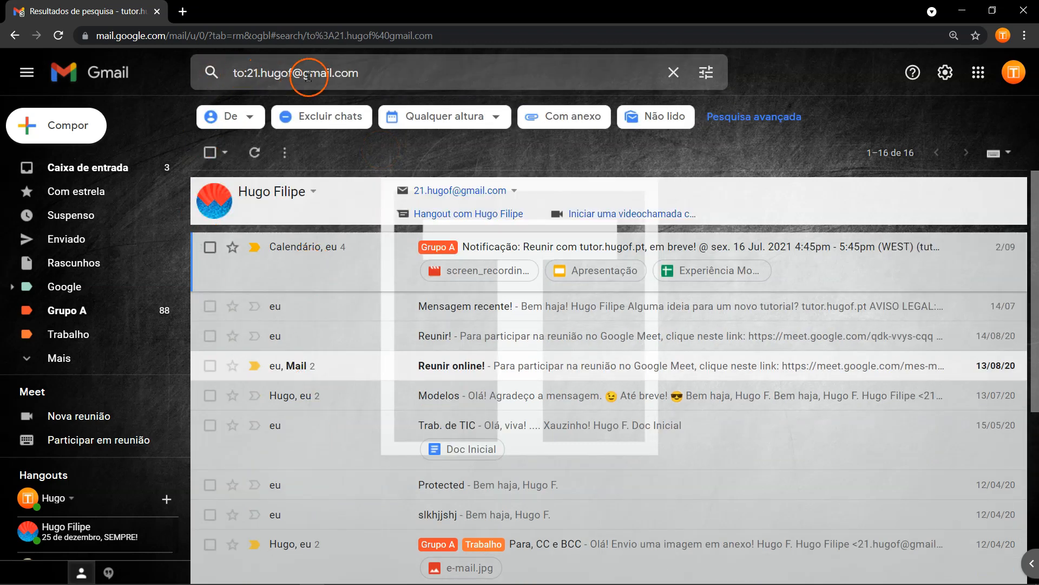
pyautogui.click(675, 73)
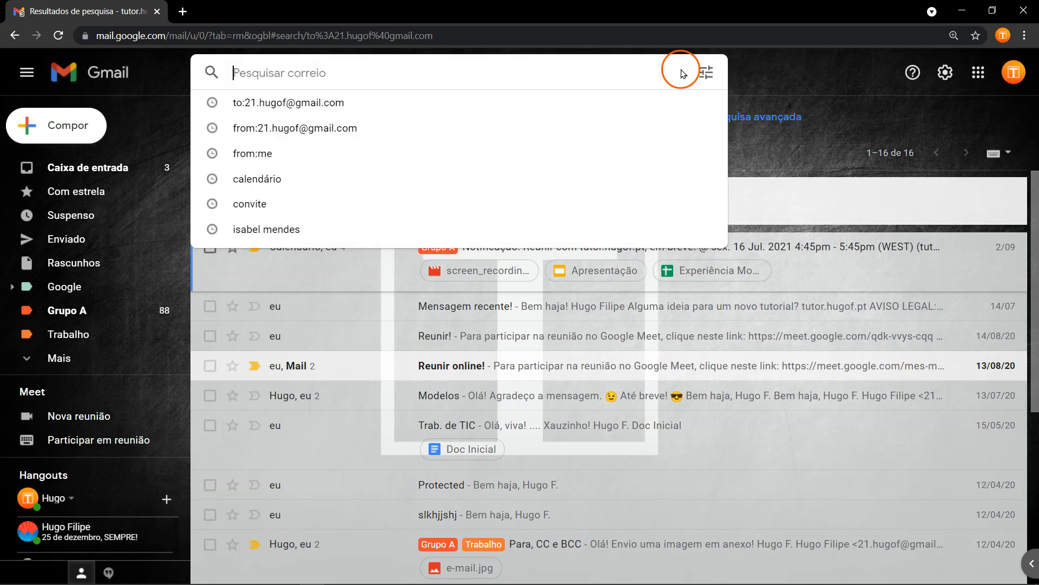
# Run an advanced search for the contact's mail with subject 'tutoriais' and attachments, then return to the Inbox.
pyautogui.click(710, 72)
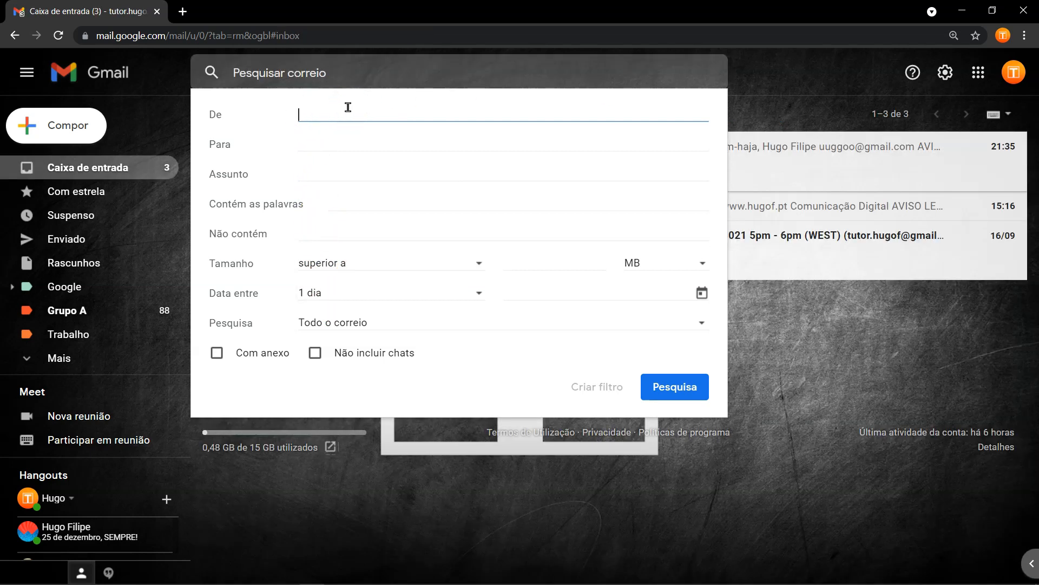
pyautogui.write('uuggo')
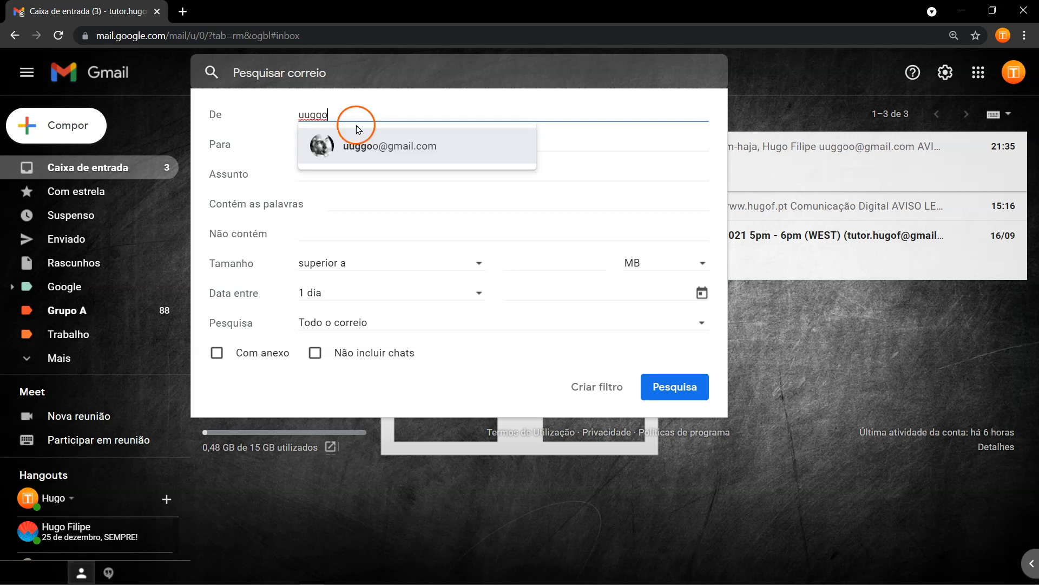
pyautogui.press('Return')
pyautogui.click(377, 173)
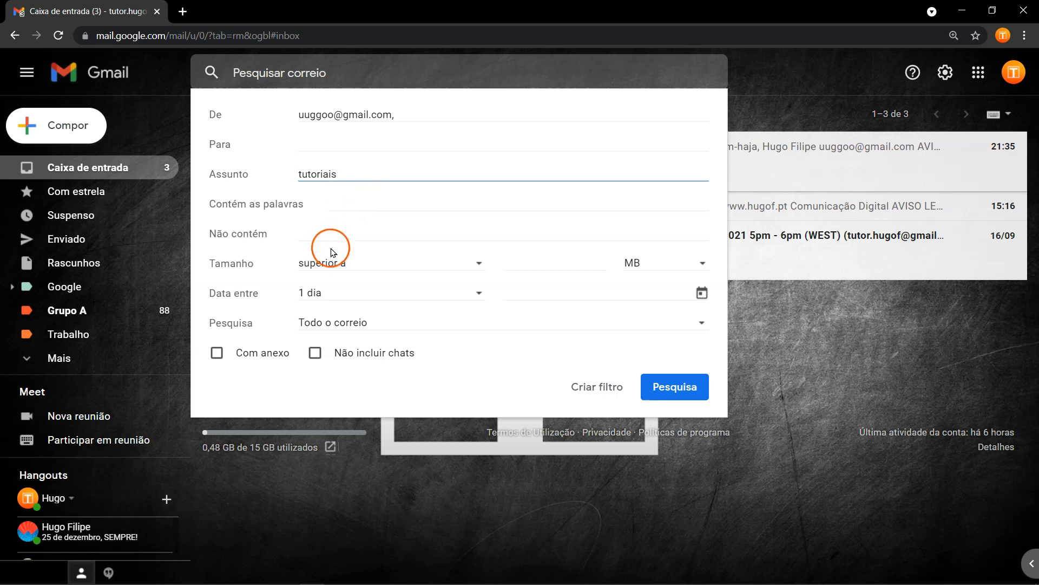
pyautogui.click(265, 353)
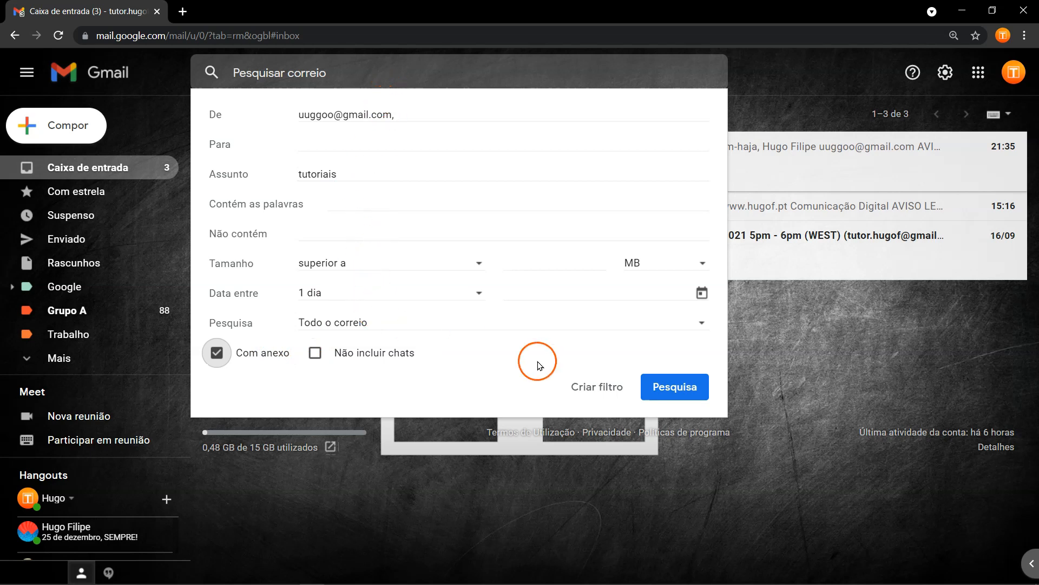
pyautogui.click(686, 382)
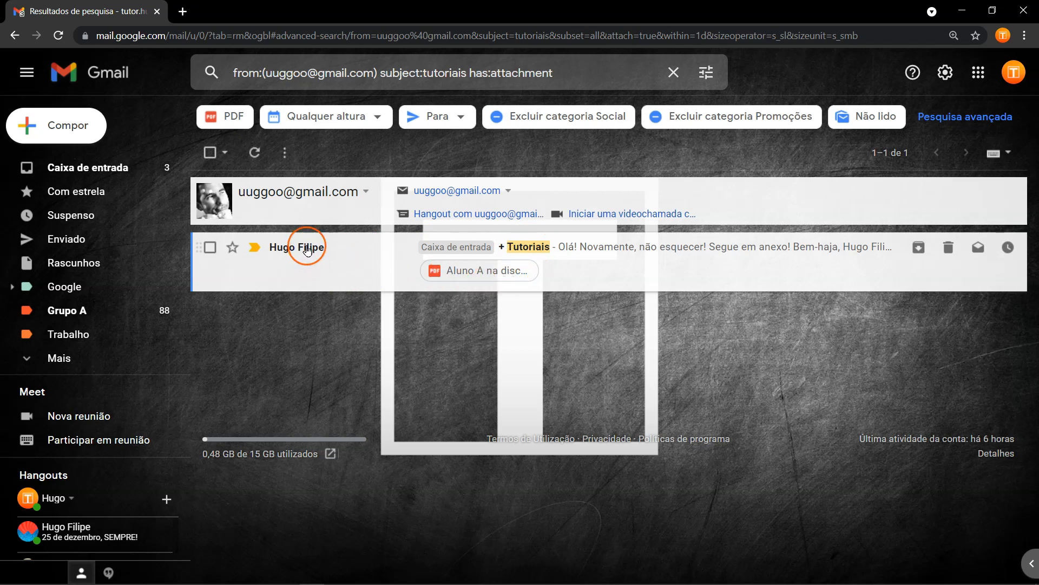
pyautogui.moveTo(307, 250)
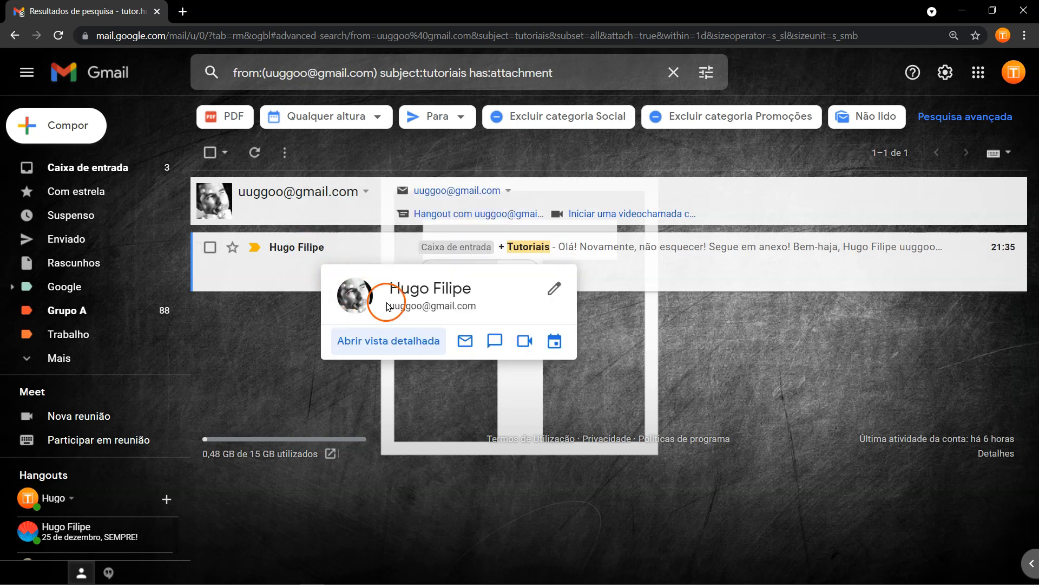
pyautogui.click(116, 168)
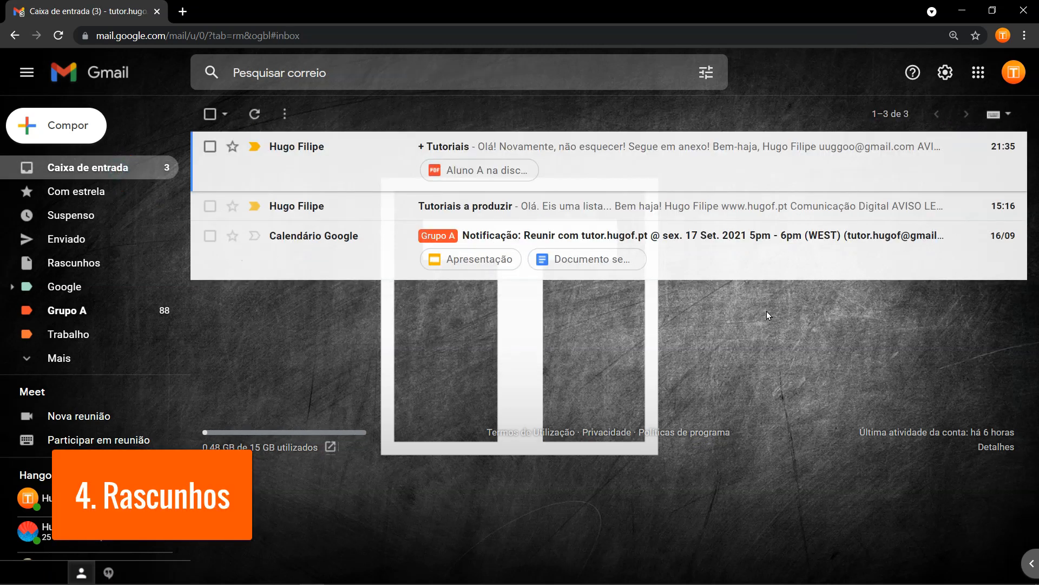
# Type the first three lines of placeholder text into the new message body.
pyautogui.click(1031, 563)
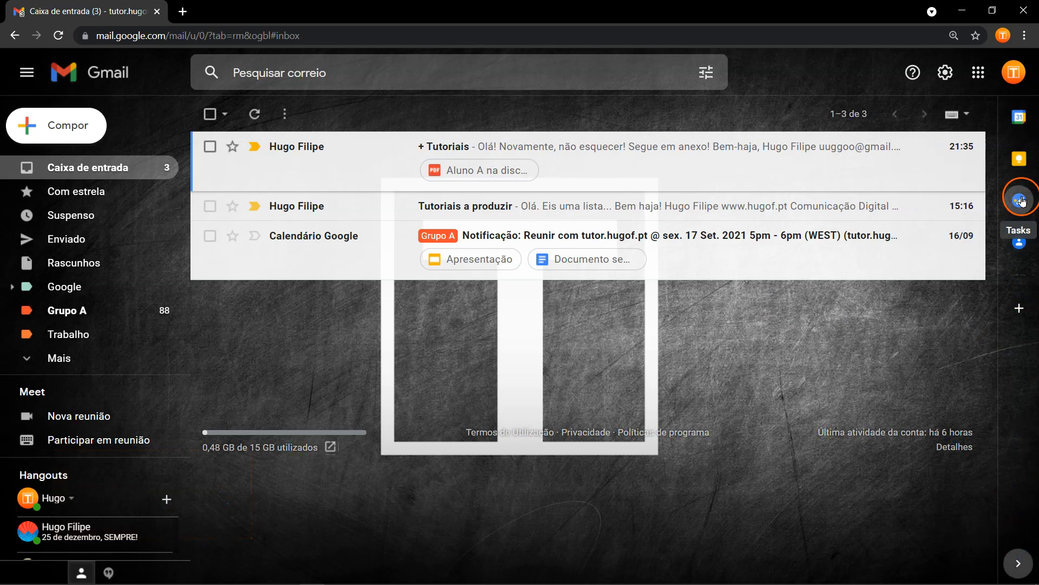
pyautogui.click(1018, 563)
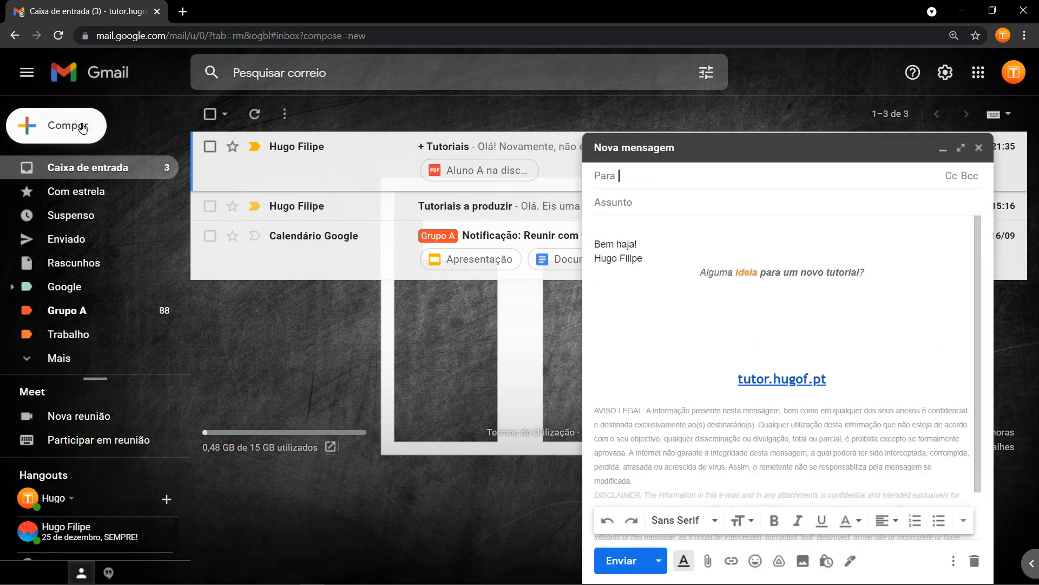
pyautogui.click(653, 230)
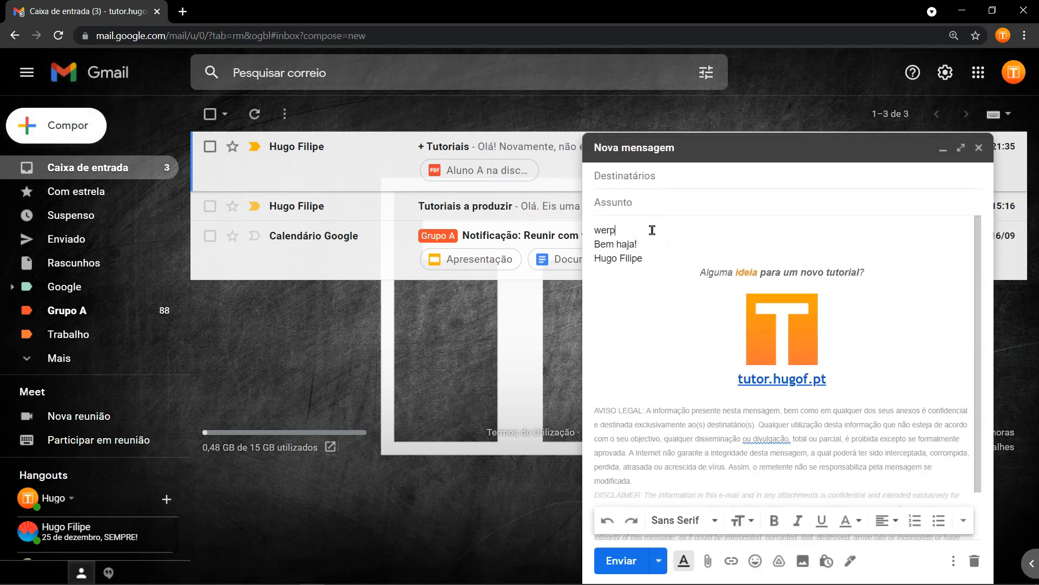
pyautogui.write('werpio erop wer+op gjwerpgwerg')
pyautogui.press('Return')
pyautogui.write('ewrgwergwer')
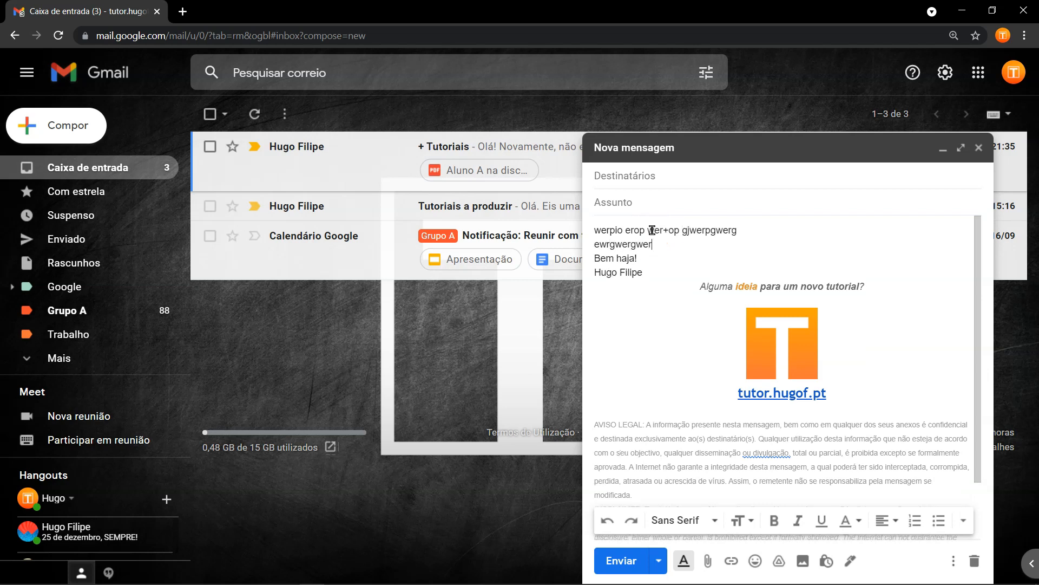
pyautogui.write('g wer gwer gwerg')
pyautogui.press('Return')
pyautogui.write('werg werg werg werg')
# Add the remaining placeholder lines and close the message so it is saved as a draft.
pyautogui.press('Return')
pyautogui.write('w ergw ergwerg wer g')
pyautogui.press('Return')
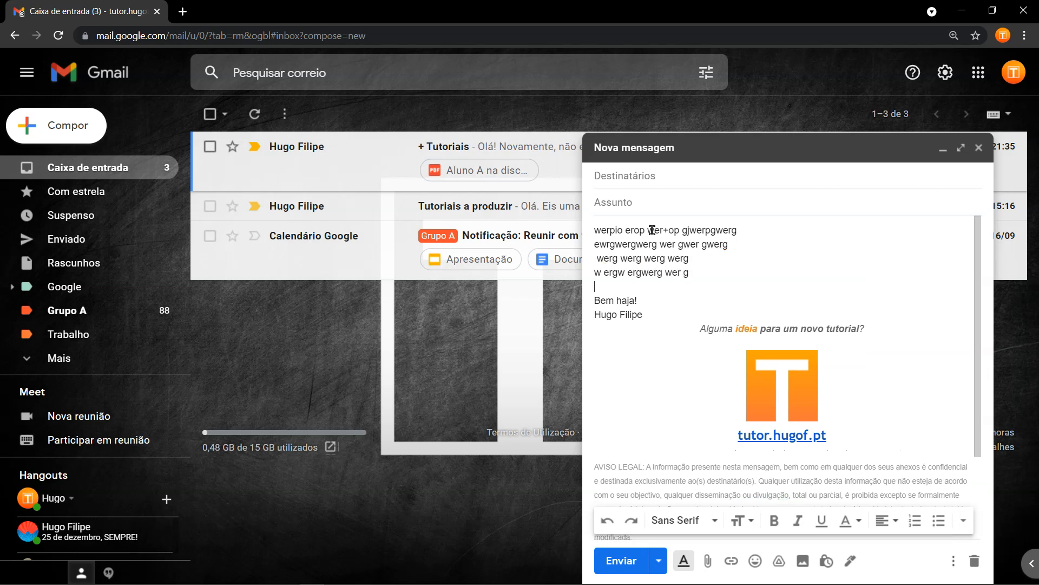
pyautogui.write('we rgwer gwer wer')
pyautogui.press('Return')
pyautogui.write('we rg werg we wegwer gwer')
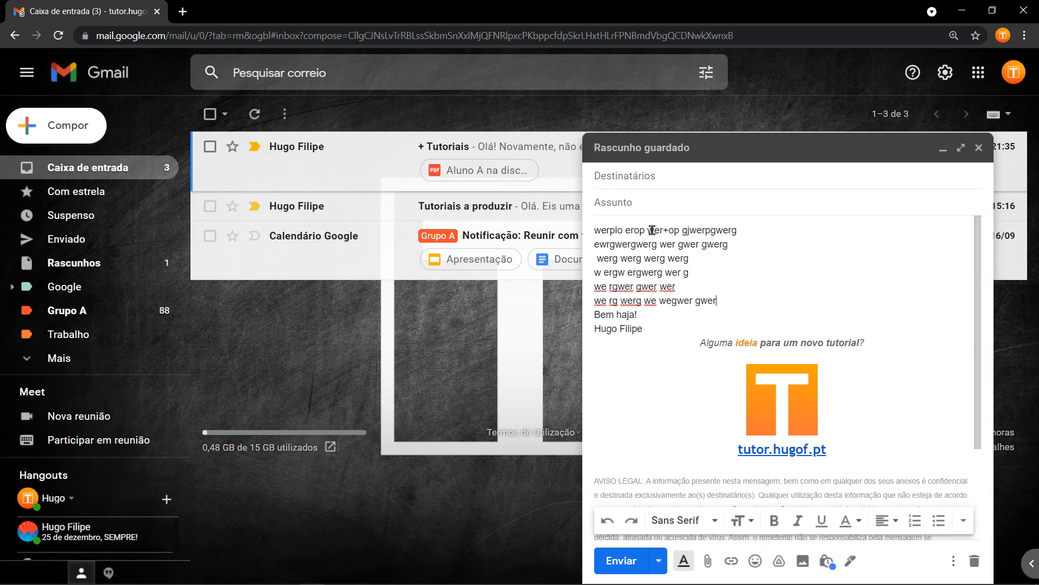
pyautogui.press('Return')
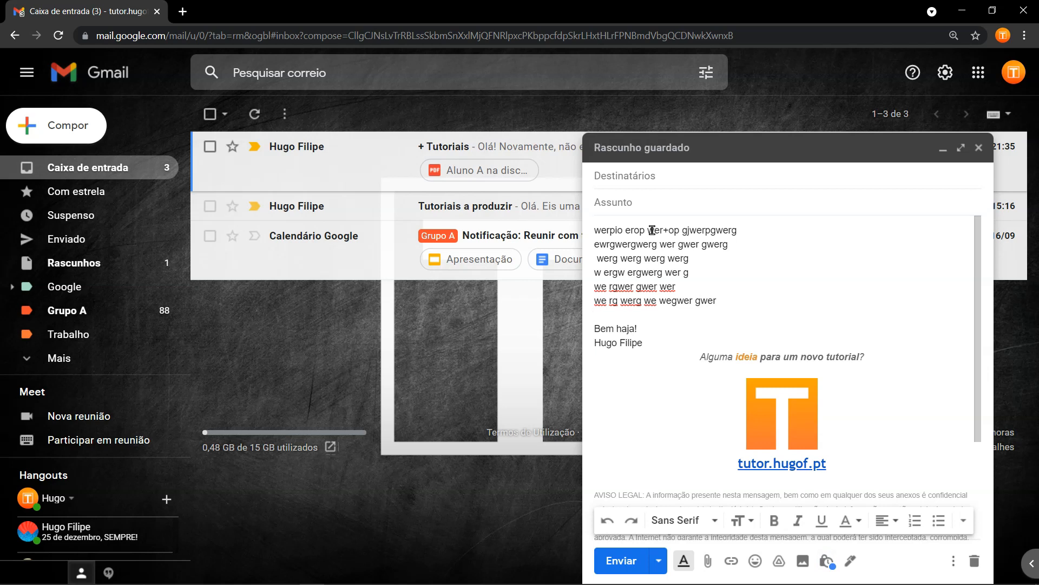
pyautogui.click(980, 147)
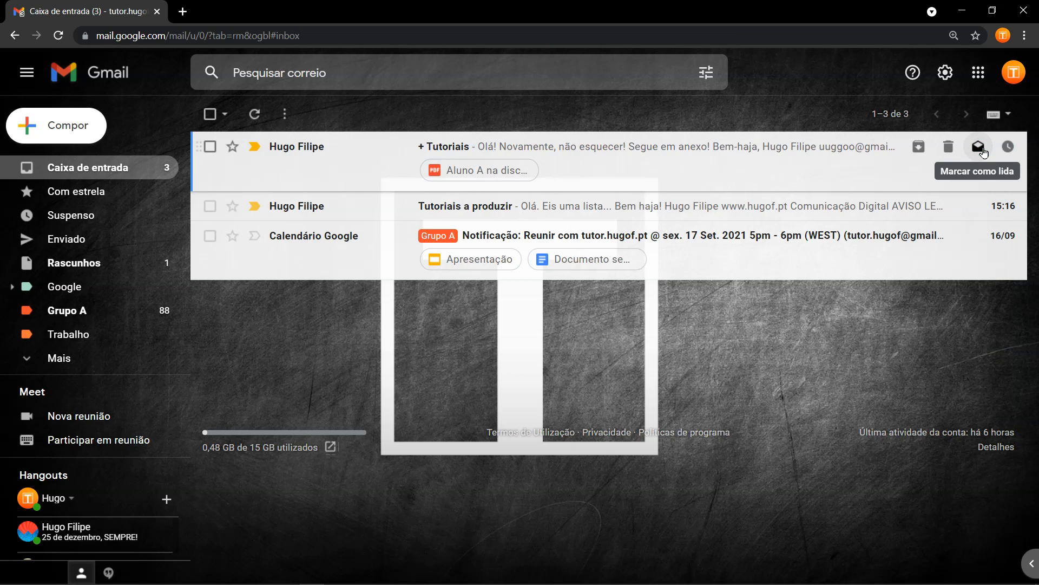
# Reopen the saved draft from Rascunhos, then switch to the tmpStock File Explorer window.
pyautogui.click(61, 264)
pyautogui.click(281, 145)
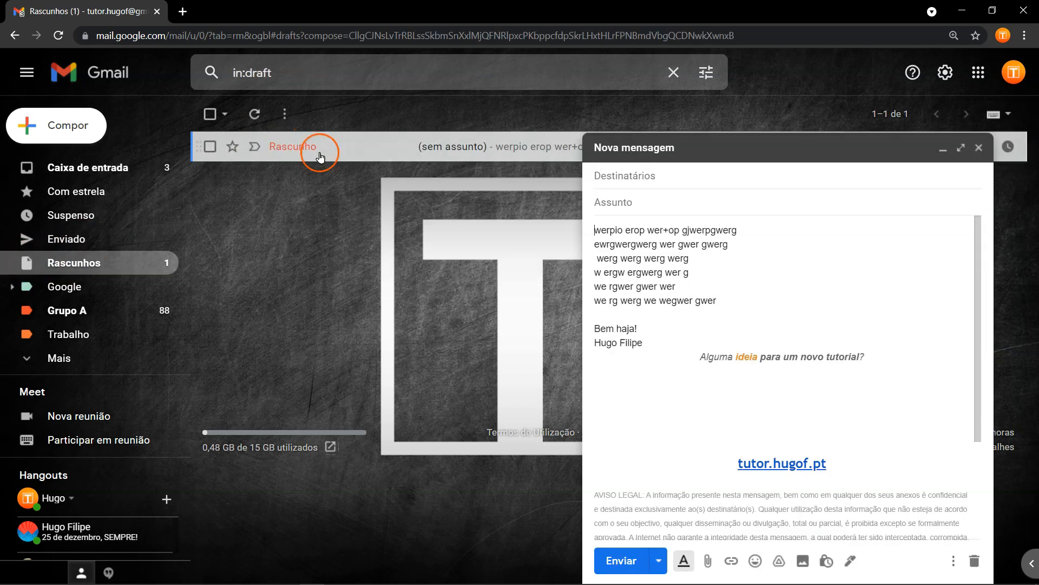
pyautogui.click(707, 293)
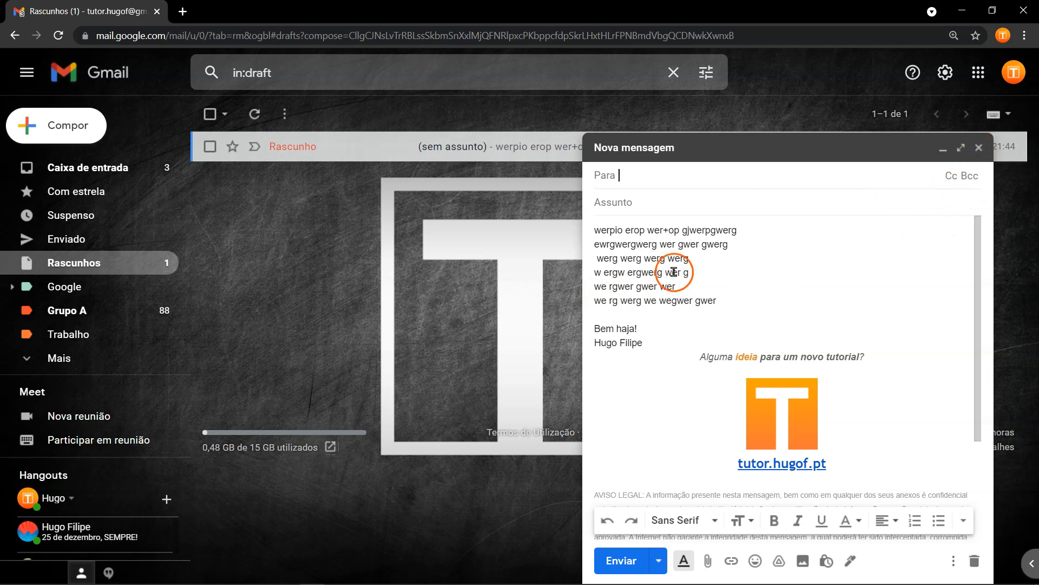
pyautogui.hotkey('alt', 'Tab')
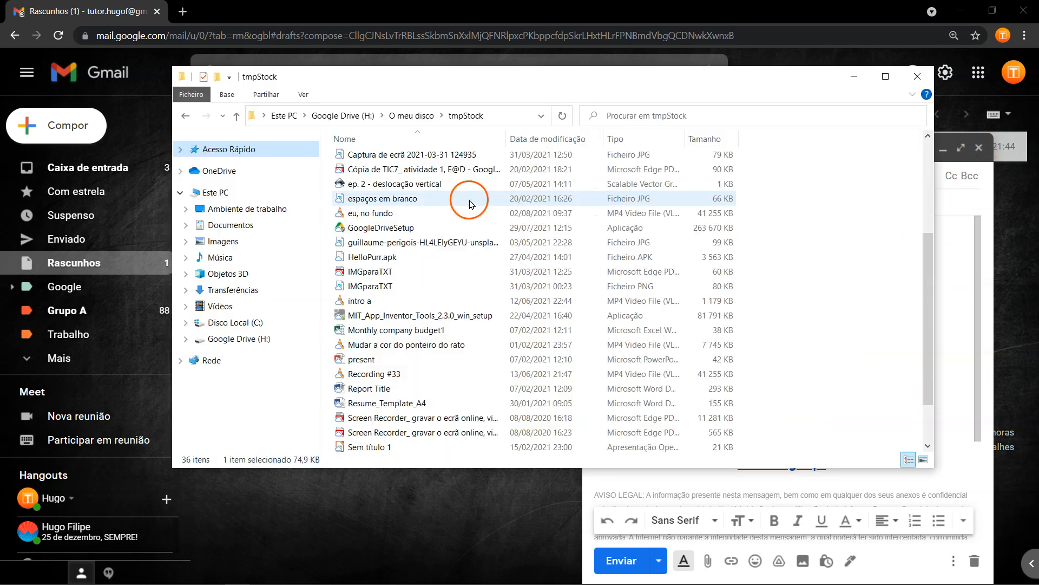
# Attach IMGparaTXT.png, the TIC7 Forms copy PDF and Report Title.docx from tmpStock to the draft.
pyautogui.click(440, 287)
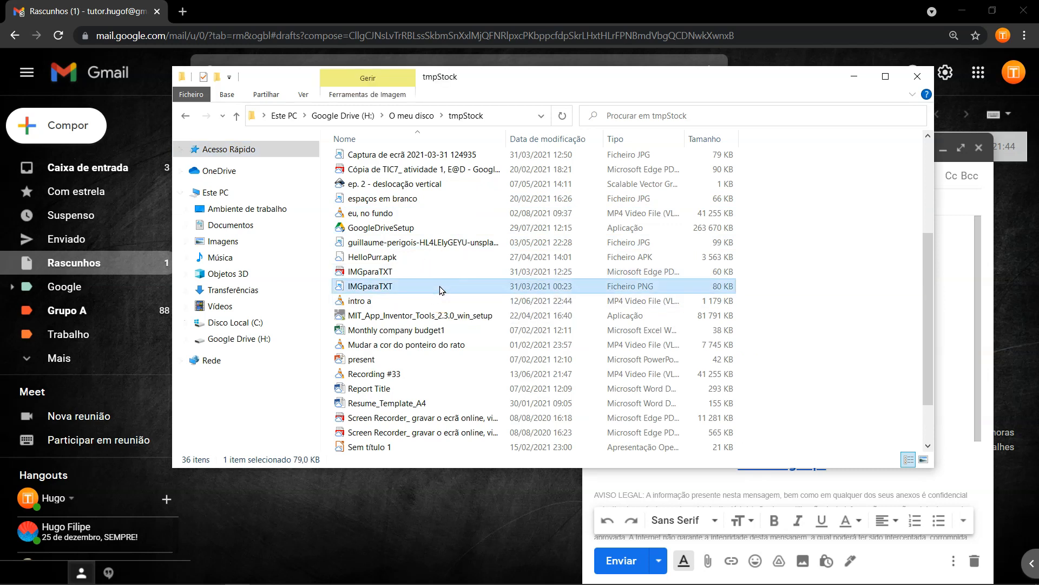
pyautogui.keyDown('ctrl'); pyautogui.click(430, 170); pyautogui.keyUp('ctrl')
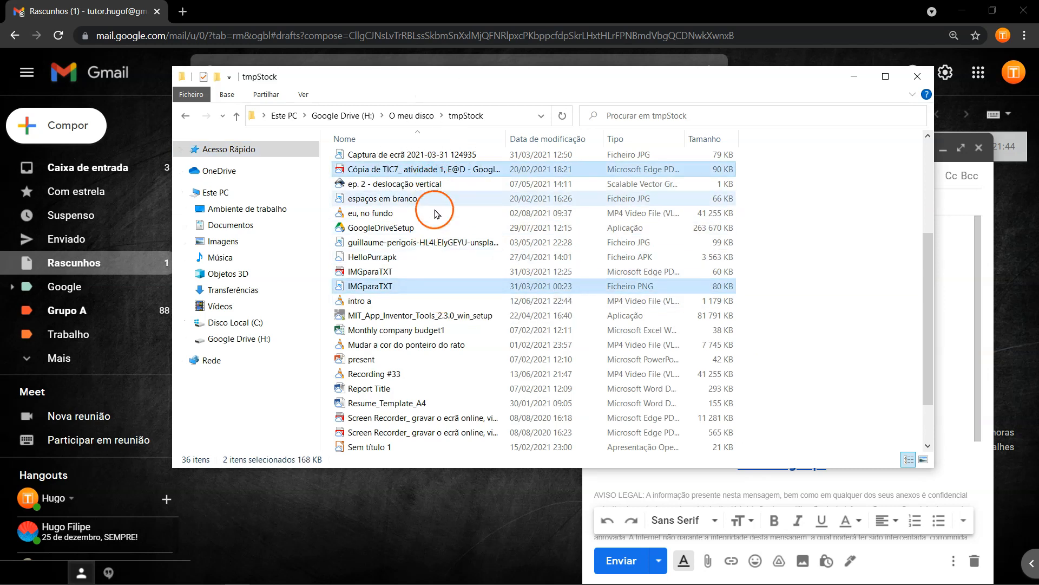
pyautogui.keyDown('ctrl'); pyautogui.click(430, 390); pyautogui.keyUp('ctrl')
pyautogui.moveTo(530, 81); pyautogui.dragTo(335, 77)
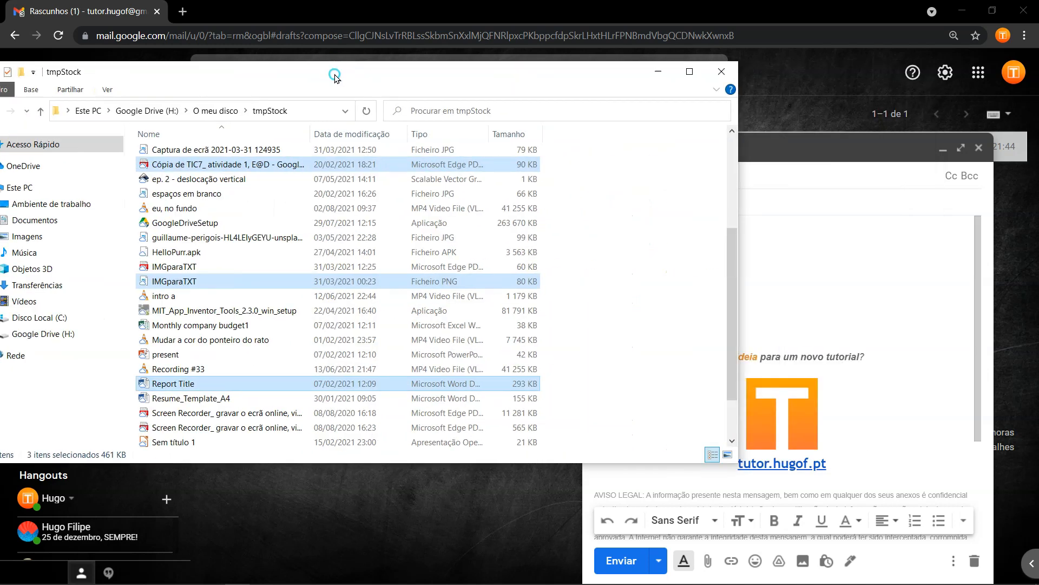
pyautogui.moveTo(266, 164); pyautogui.dragTo(846, 341)
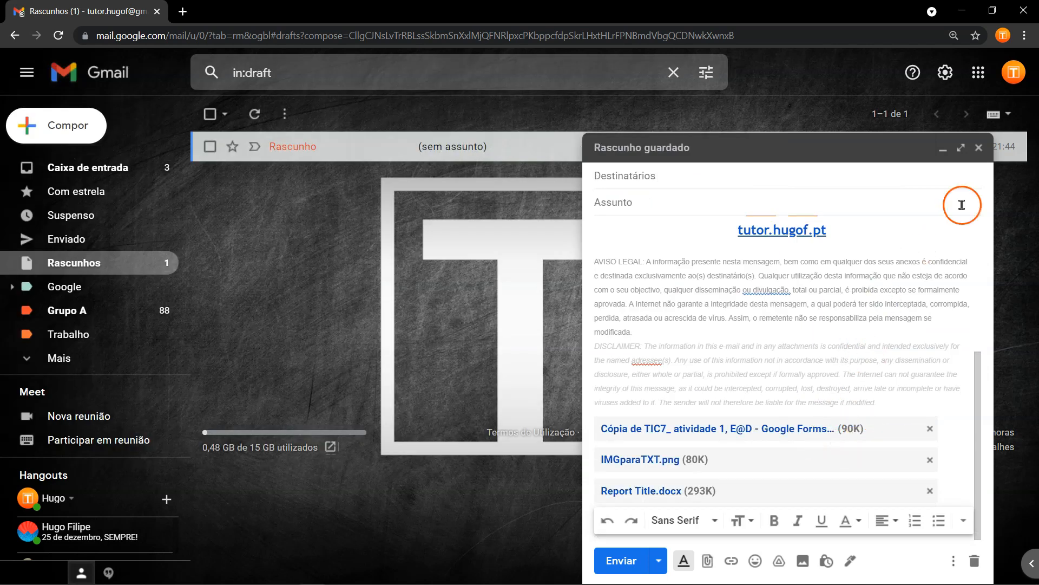
# Close the draft, reopen it from Rascunhos and download its Google Forms PDF attachment.
pyautogui.click(978, 147)
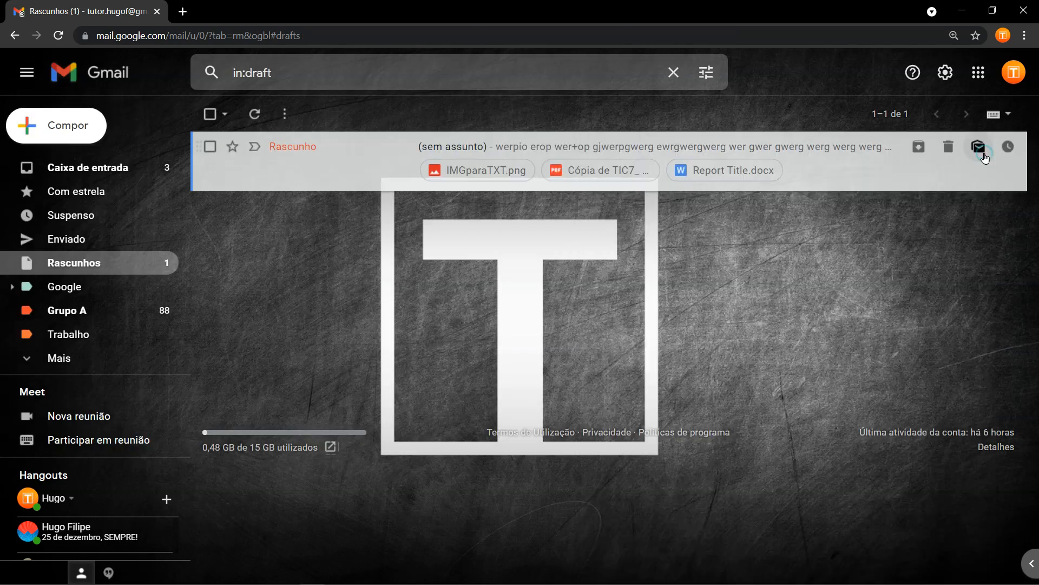
pyautogui.click(125, 169)
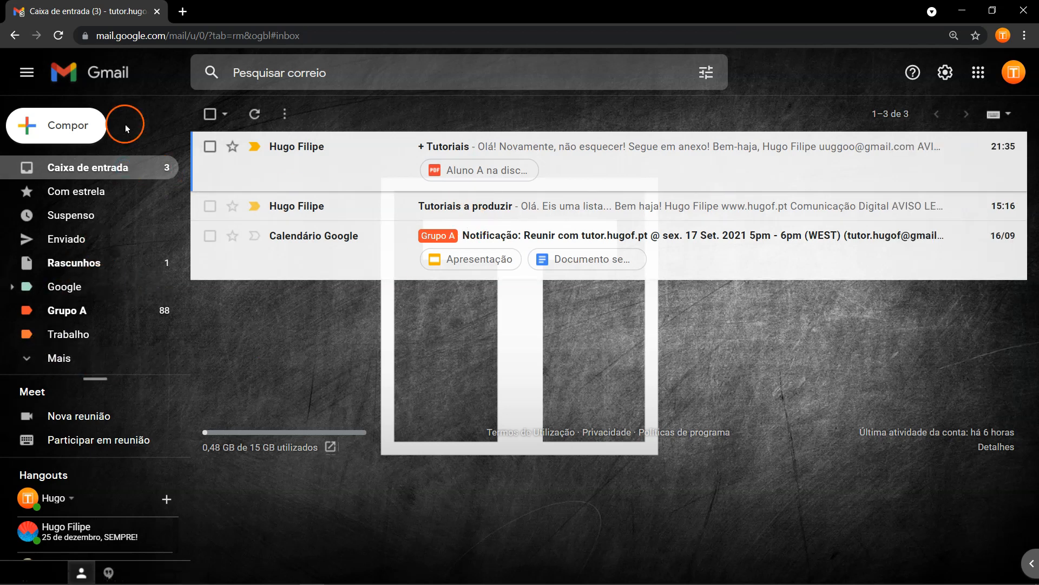
pyautogui.click(89, 263)
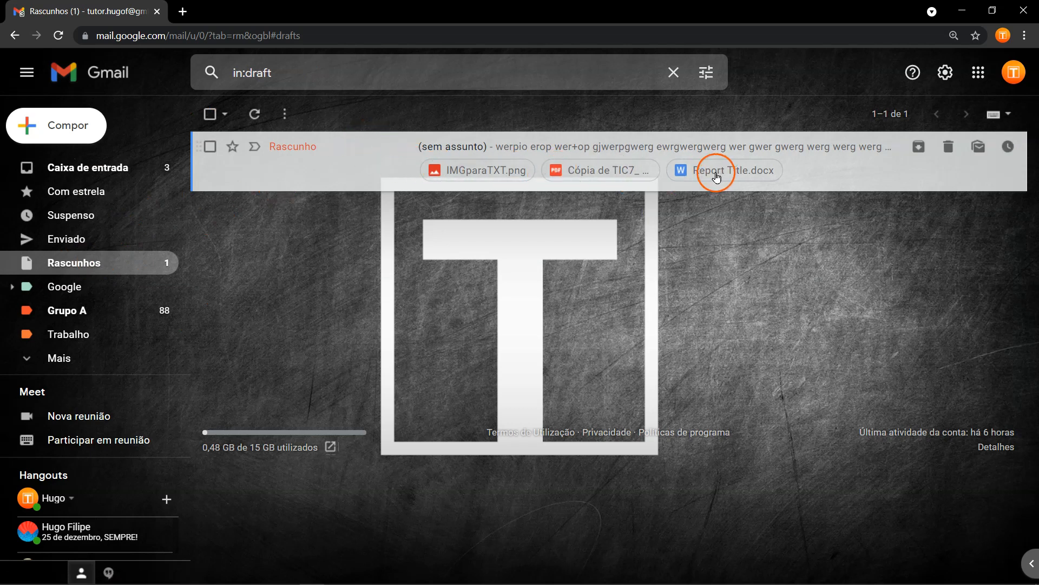
pyautogui.click(397, 146)
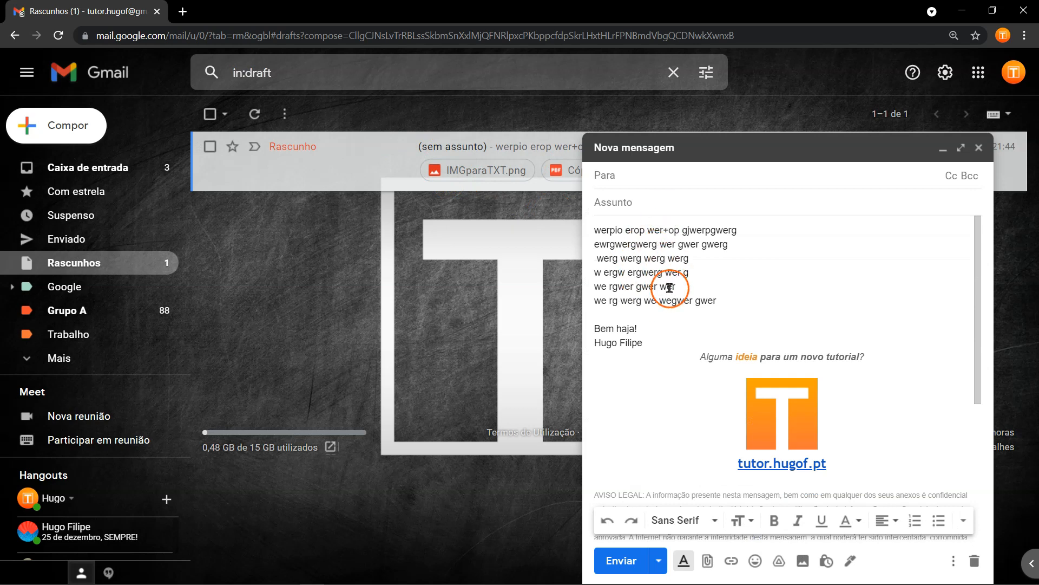
pyautogui.scroll(-4, 669, 288)
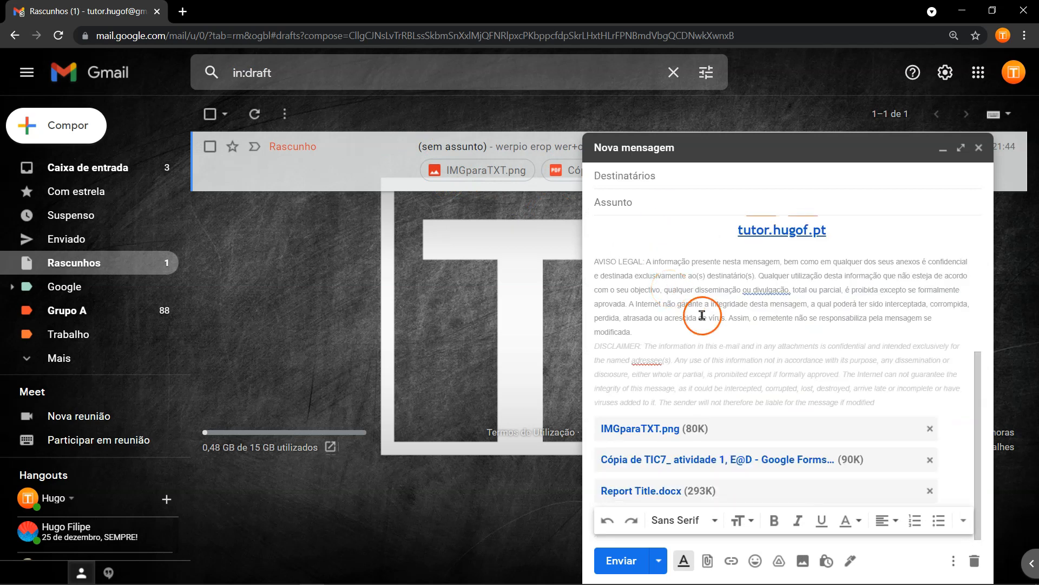
pyautogui.click(784, 459)
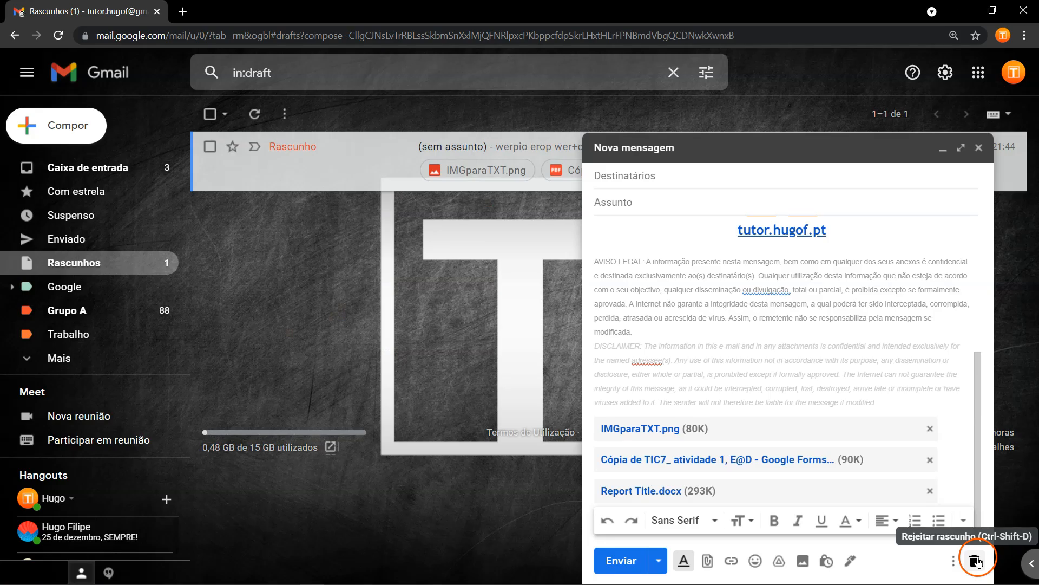
# Discard the draft, undo once, then discard it for good and dismiss the notification.
pyautogui.click(974, 561)
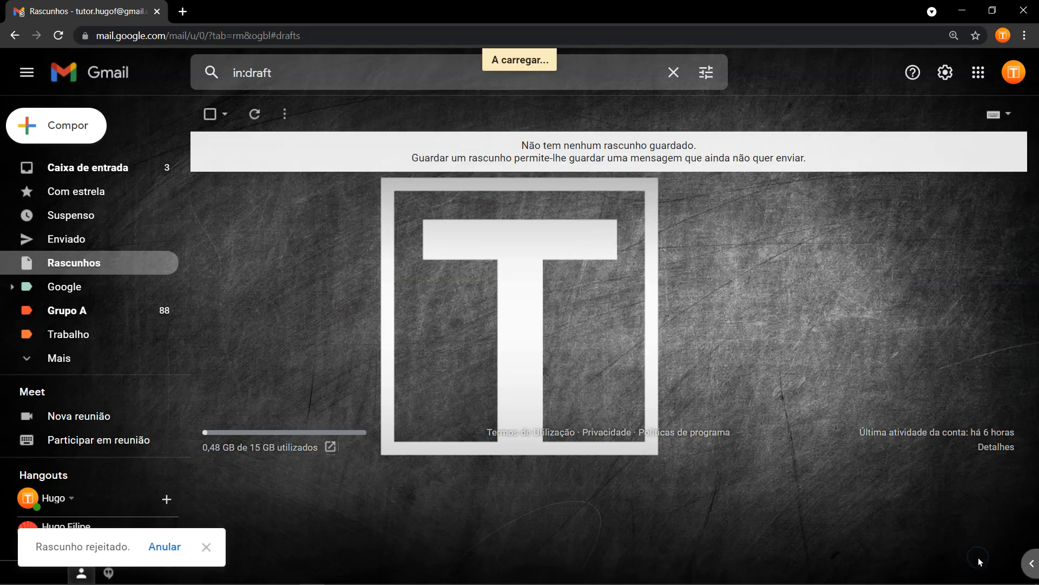
pyautogui.click(165, 546)
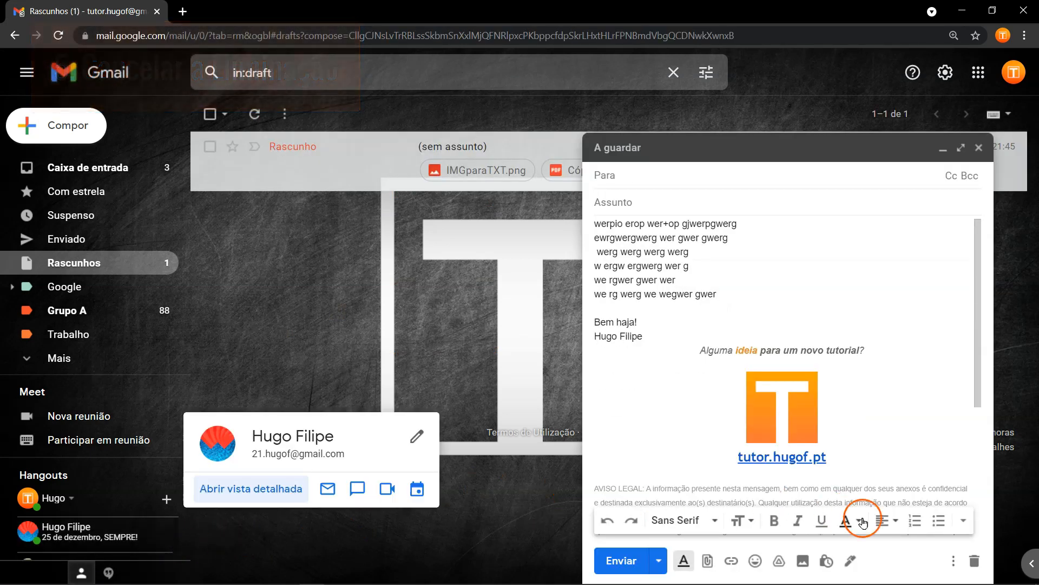
pyautogui.click(971, 562)
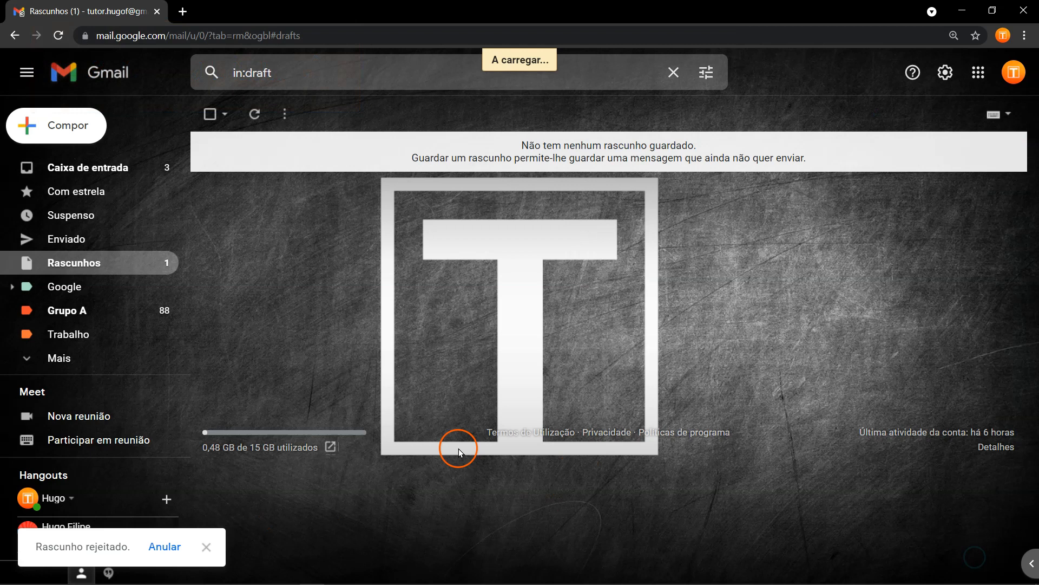
pyautogui.click(206, 546)
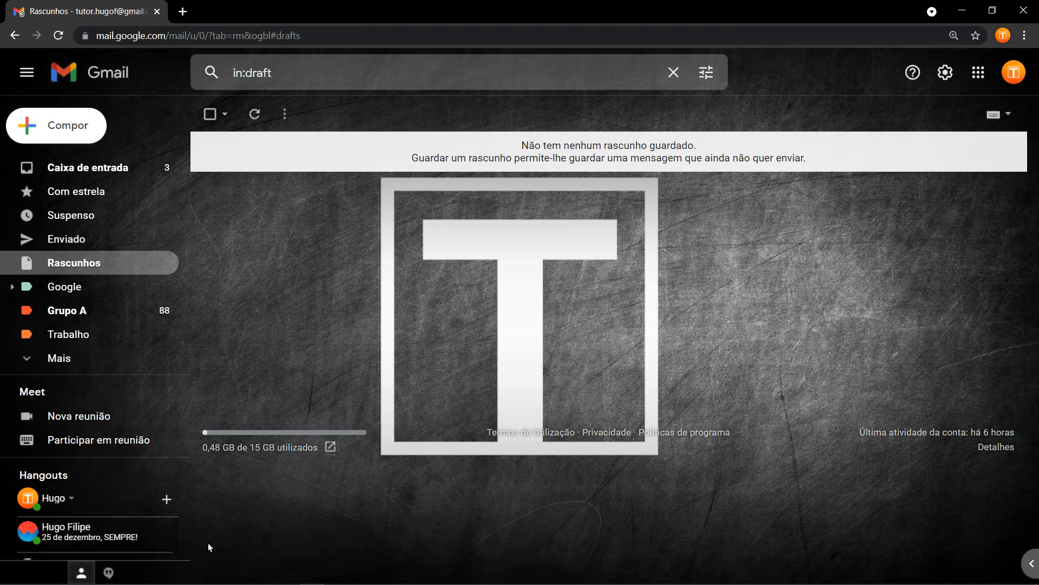
pyautogui.click(210, 528)
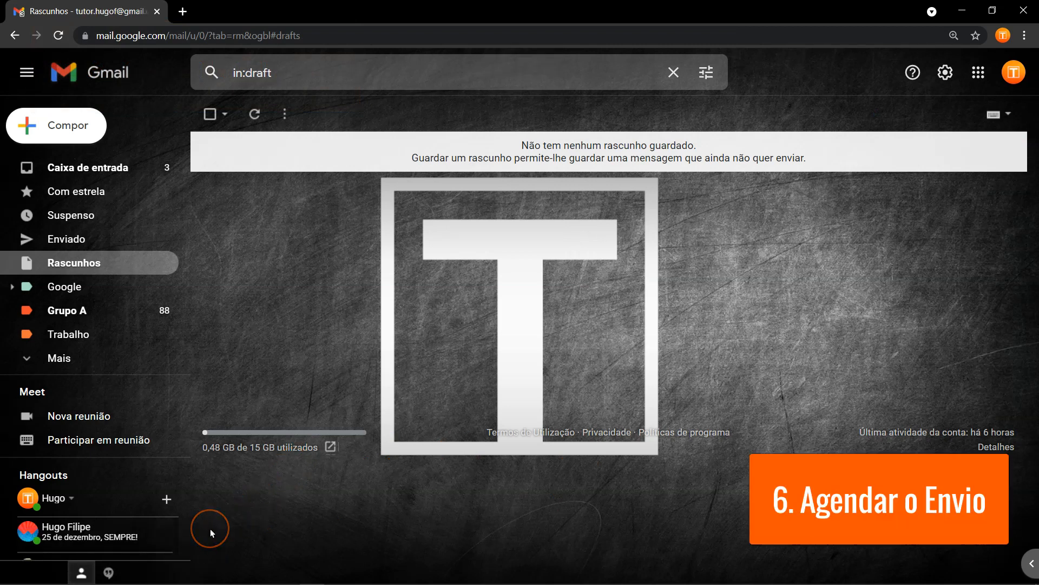
# Compose a greeting to the suggested contact, subject 'Estou a trabalhar no nosso assunto!', and open the send options.
pyautogui.click(54, 130)
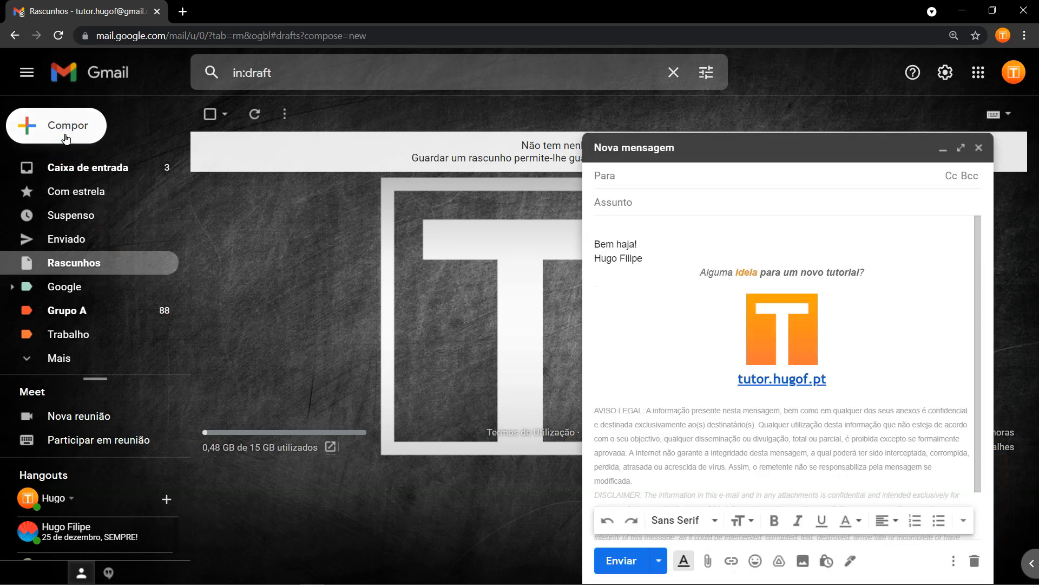
pyautogui.write('uuggoo')
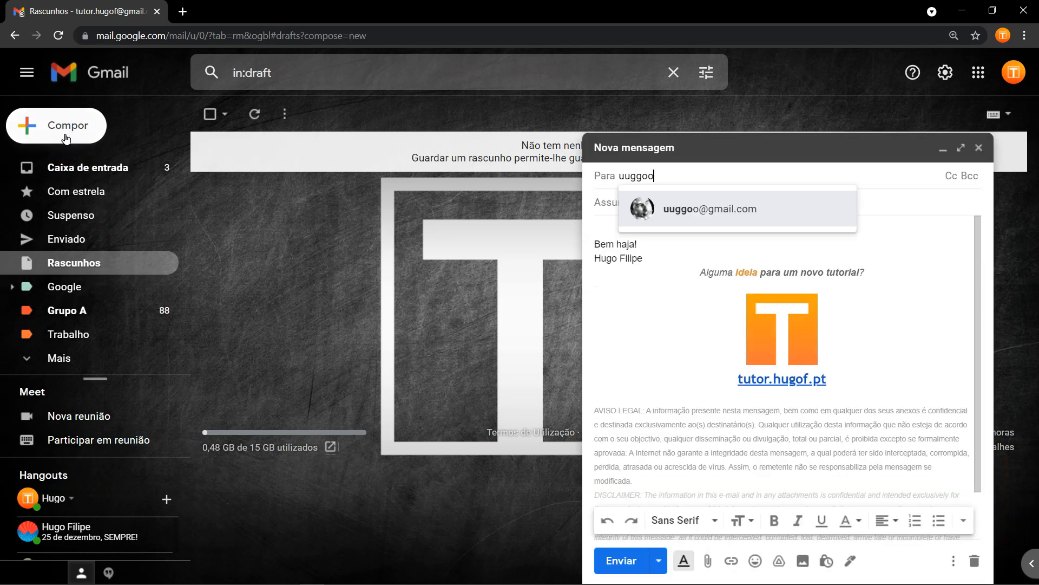
pyautogui.click(658, 200)
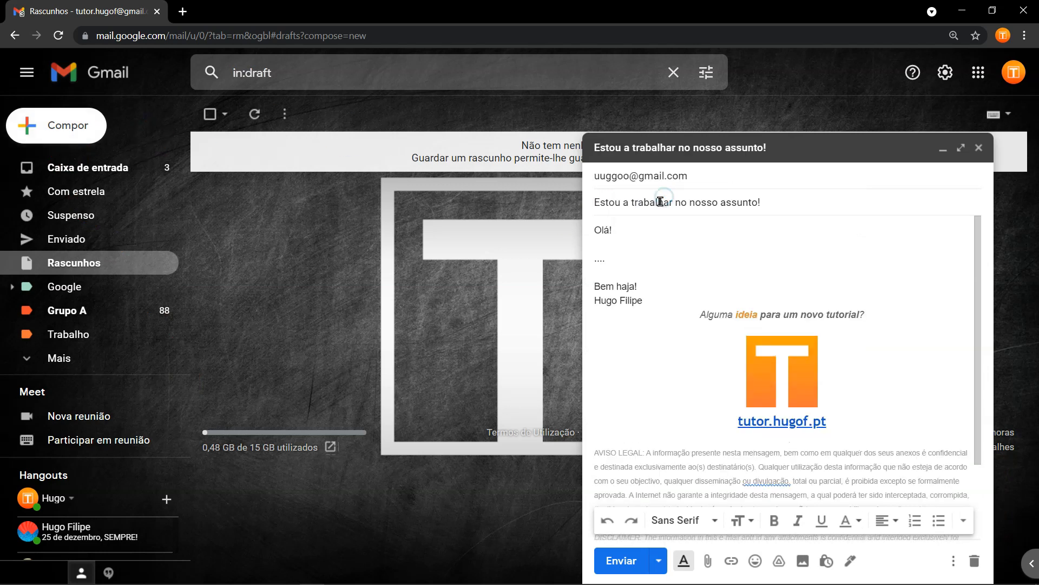
pyautogui.click(620, 238)
pyautogui.click(631, 299)
pyautogui.click(689, 314)
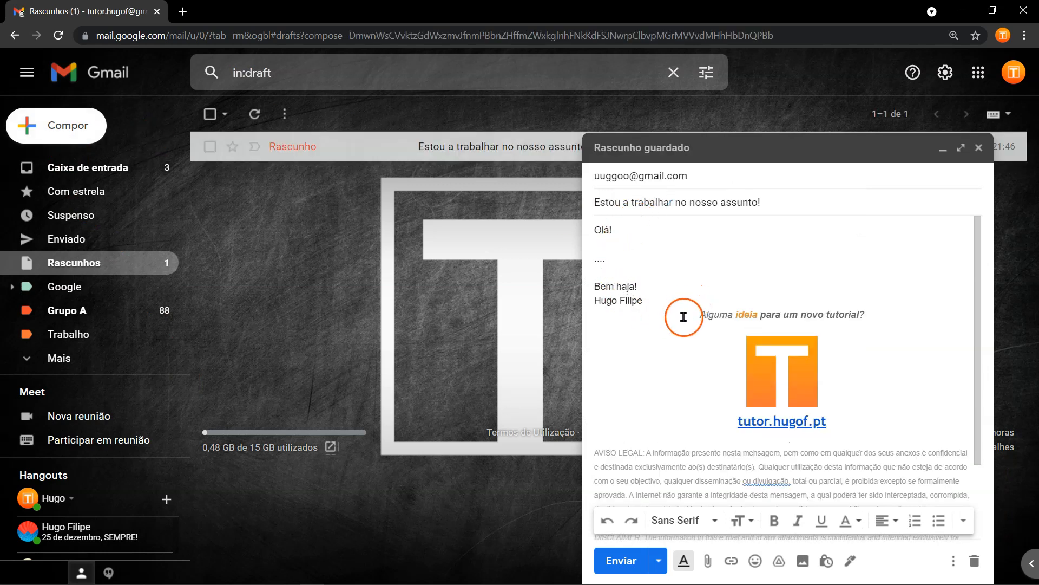
pyautogui.click(662, 563)
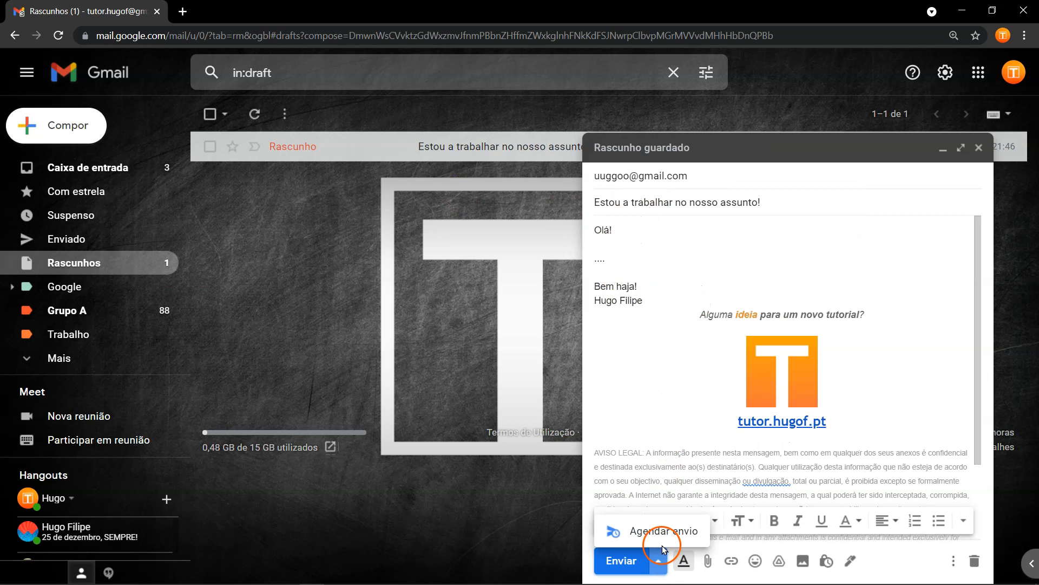
# Schedule the message via Escolher data e hora for 20 September at 08:00, then dismiss the confirmation.
pyautogui.click(657, 533)
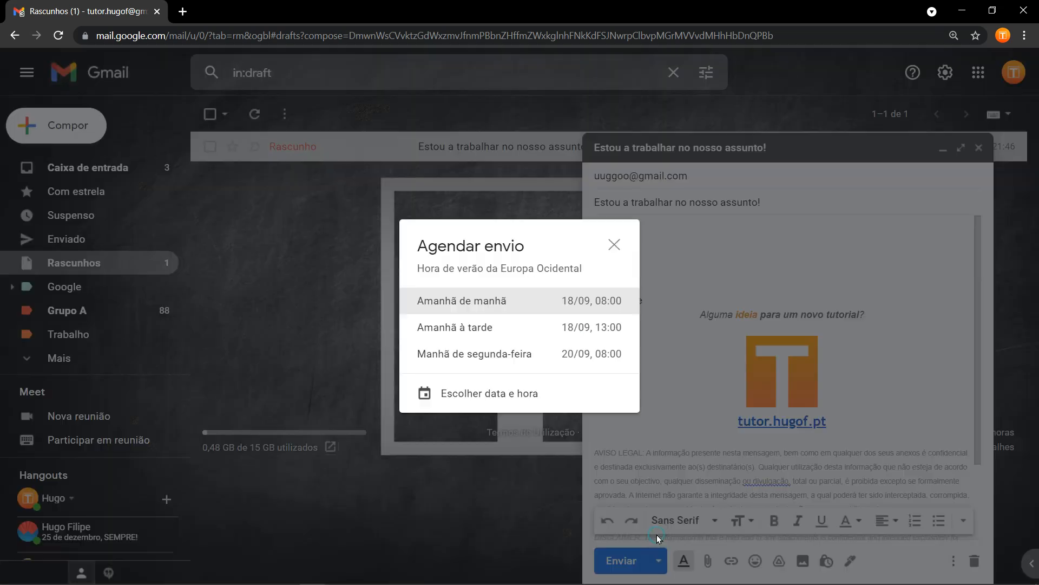
pyautogui.click(485, 401)
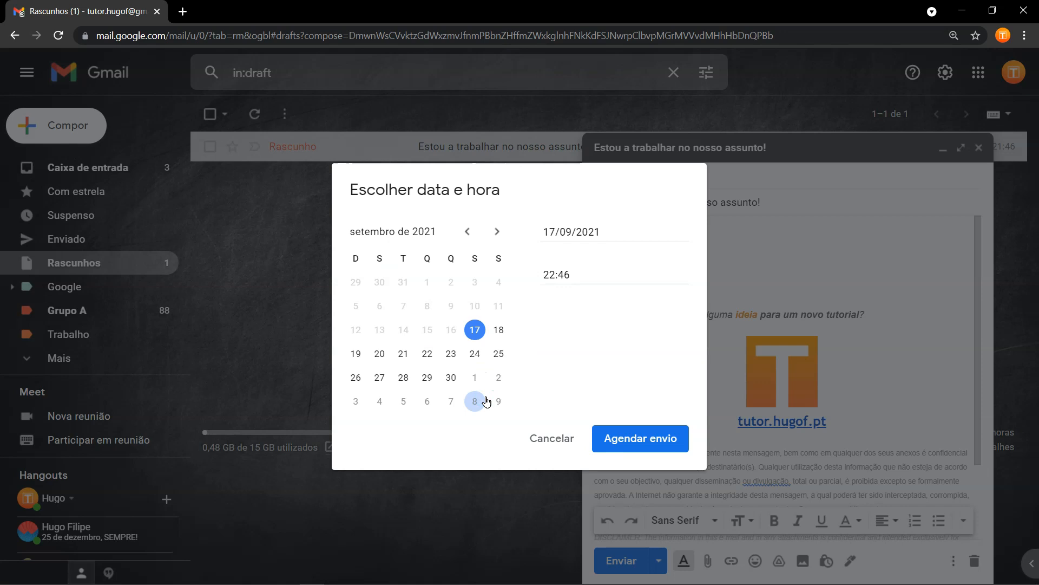
pyautogui.click(381, 354)
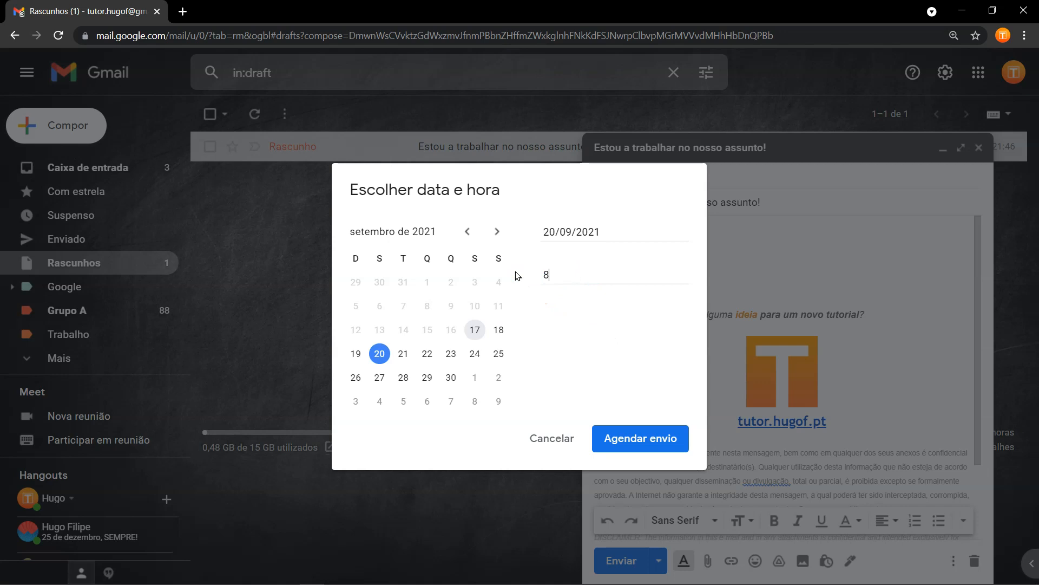
pyautogui.write('08:00')
pyautogui.click(636, 447)
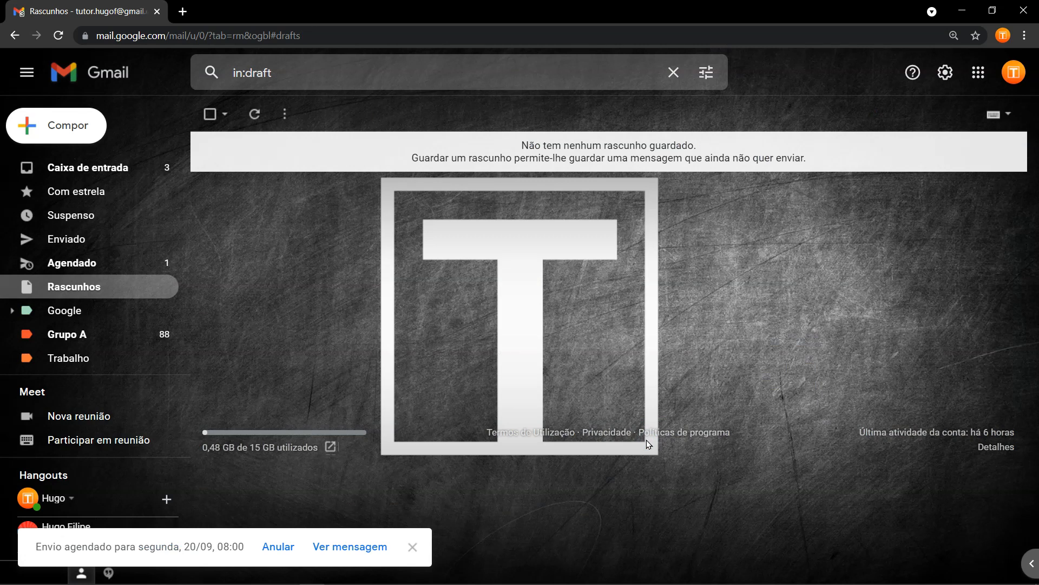
pyautogui.click(501, 377)
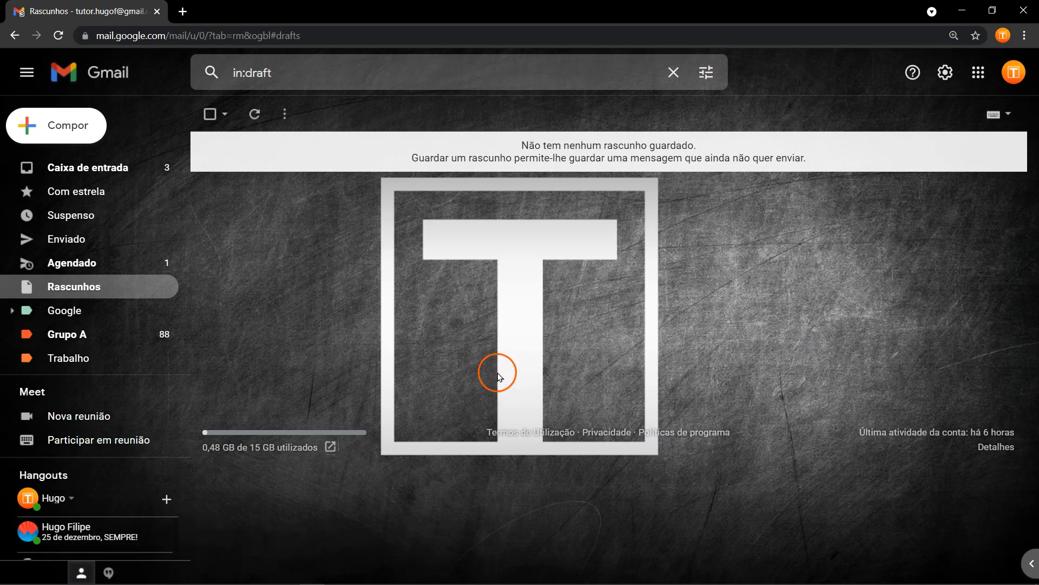
# In Caixa de entrada, toggle the importance marker on the Calendário notification, leaving it not important.
pyautogui.click(93, 178)
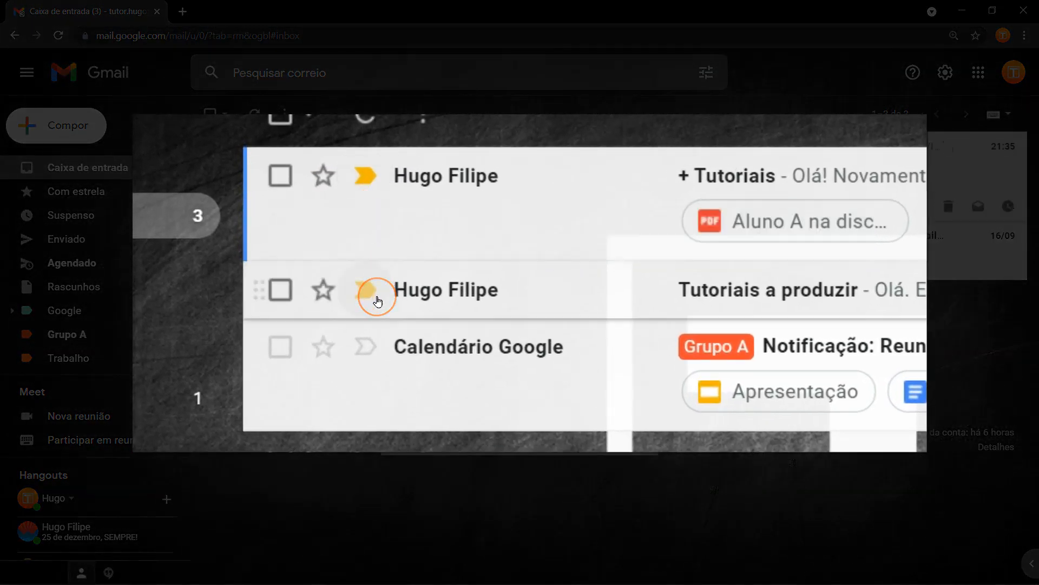
pyautogui.click(371, 348)
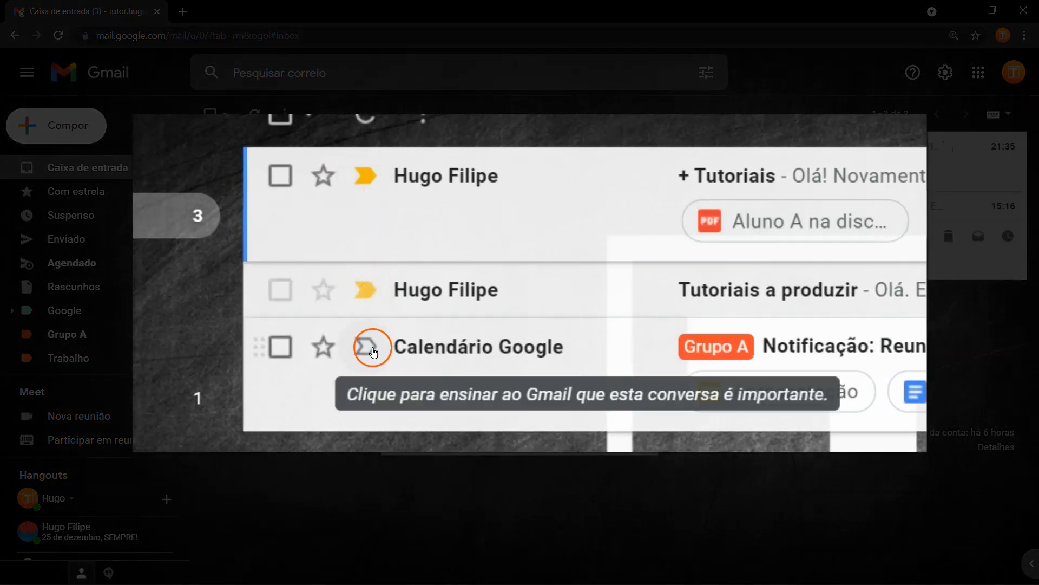
pyautogui.click(371, 349)
pyautogui.click(372, 348)
pyautogui.click(371, 354)
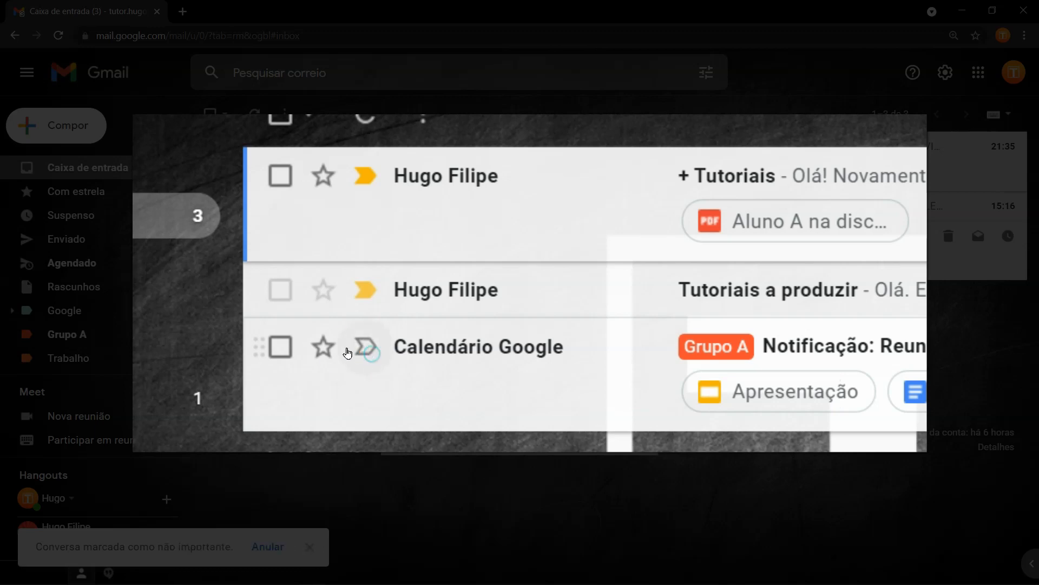
# Give 'Tutoriais a produzir' a blue star and '+ Tutoriais' a red star.
pyautogui.click(322, 296)
pyautogui.click(324, 296)
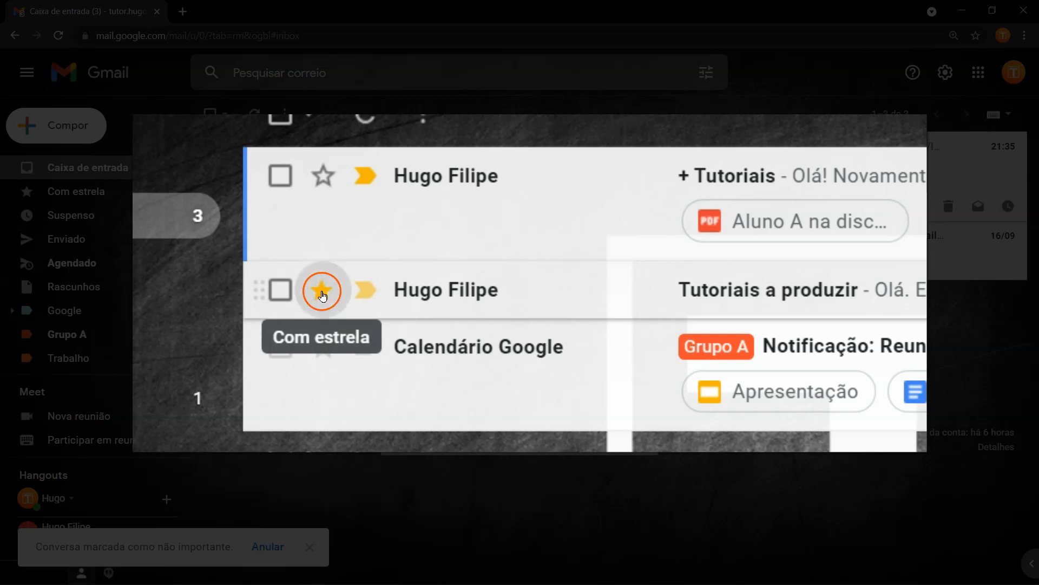
pyautogui.click(330, 296)
pyautogui.click(330, 297)
pyautogui.click(330, 297)
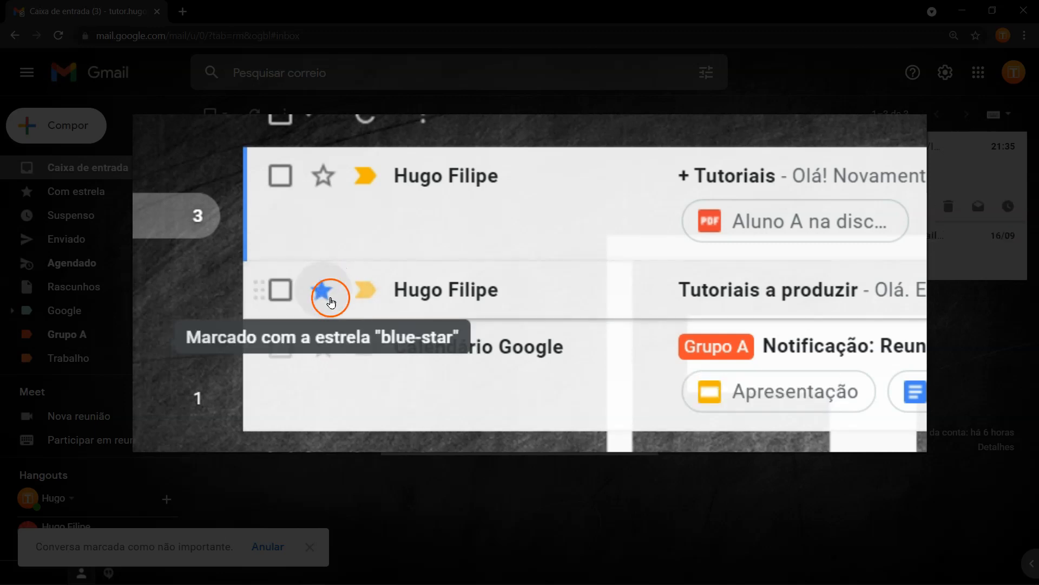
pyautogui.click(322, 174)
pyautogui.click(331, 184)
pyautogui.click(332, 186)
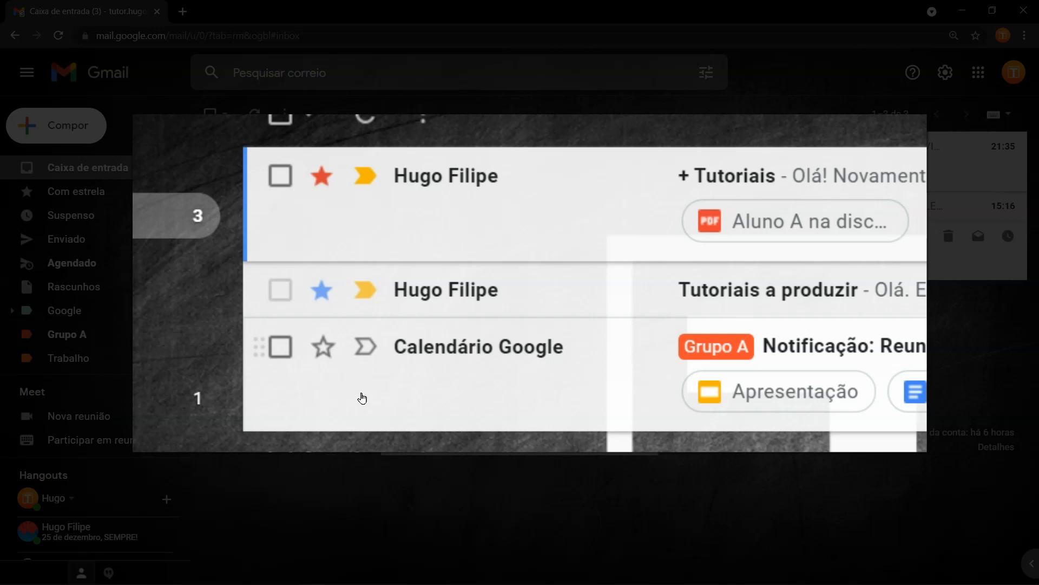
# Cycle the Calendário notification's star until it shows the yellow exclamation marker.
pyautogui.click(331, 353)
pyautogui.click(330, 353)
pyautogui.click(331, 352)
pyautogui.click(330, 353)
pyautogui.click(331, 352)
pyautogui.click(331, 353)
pyautogui.click(331, 353)
pyautogui.doubleClick(330, 353)
pyautogui.tripleClick(331, 353)
pyautogui.doubleClick(331, 353)
pyautogui.tripleClick(331, 353)
pyautogui.doubleClick(322, 347)
pyautogui.doubleClick(322, 347)
pyautogui.doubleClick(322, 346)
pyautogui.doubleClick(322, 346)
pyautogui.doubleClick(330, 356)
pyautogui.click(331, 356)
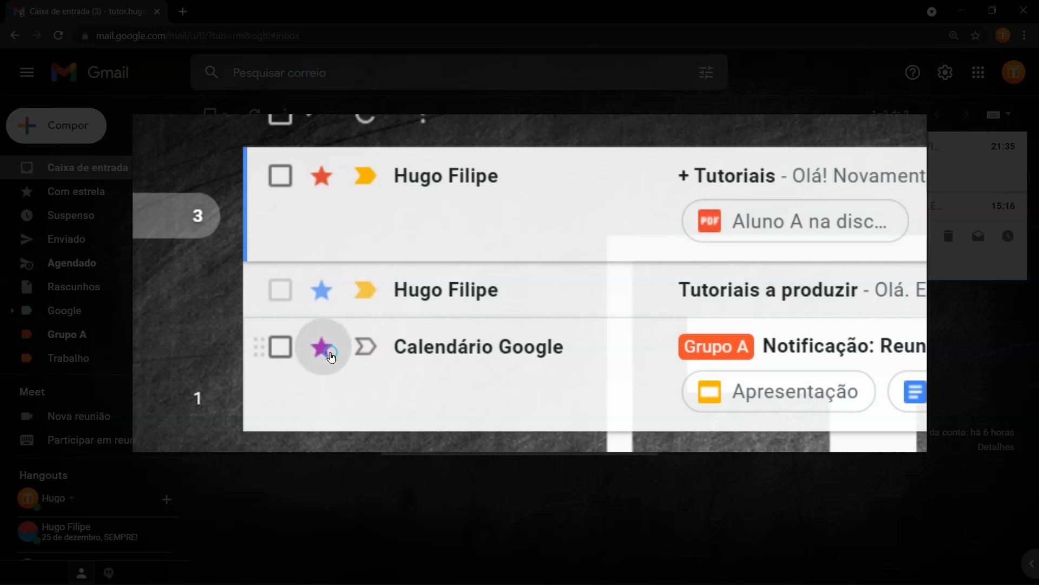
pyautogui.click(331, 356)
pyautogui.click(331, 356)
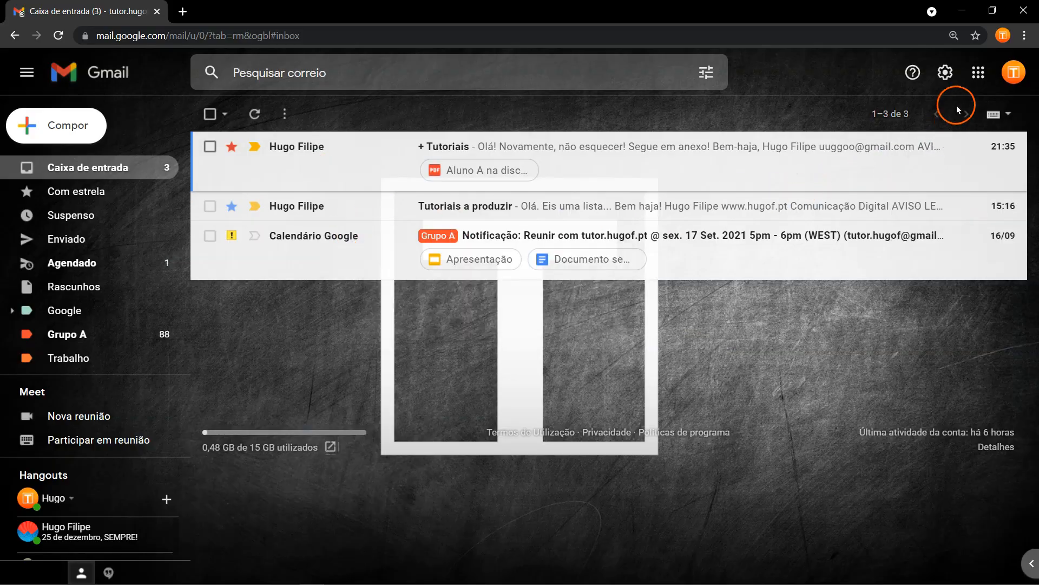
# In 'Ver todas as definições', try Estrelas '1 estrela' and '4 estrelas', then settle on 'todas as estrelas'.
pyautogui.click(946, 73)
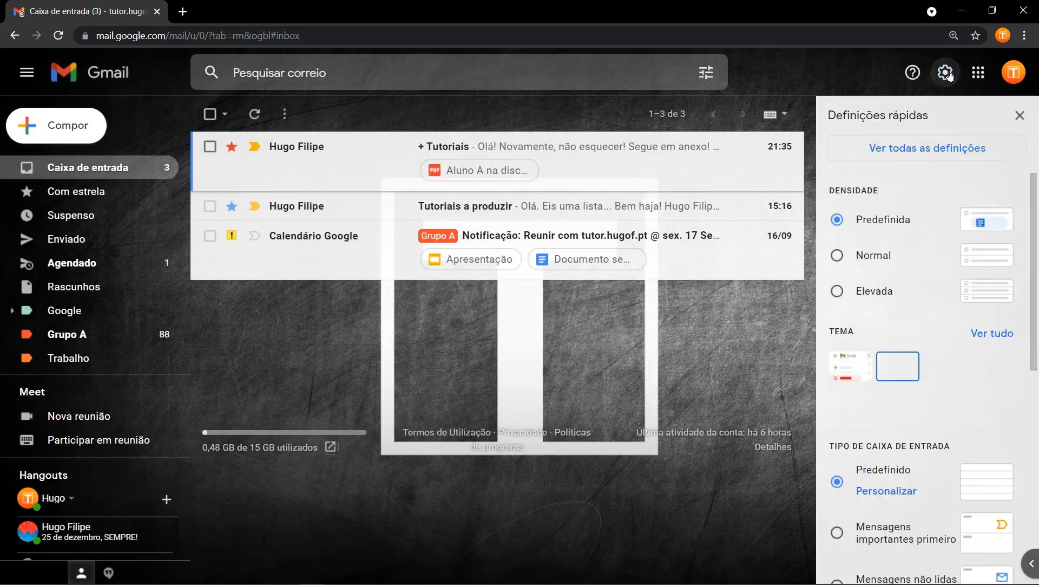
pyautogui.click(943, 157)
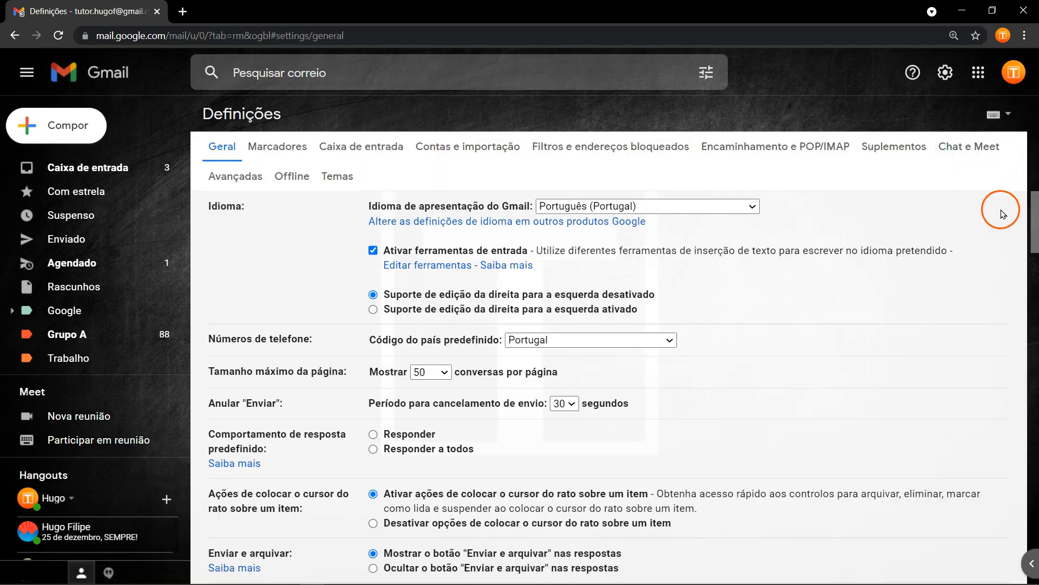
pyautogui.scroll(-20, 1000, 209)
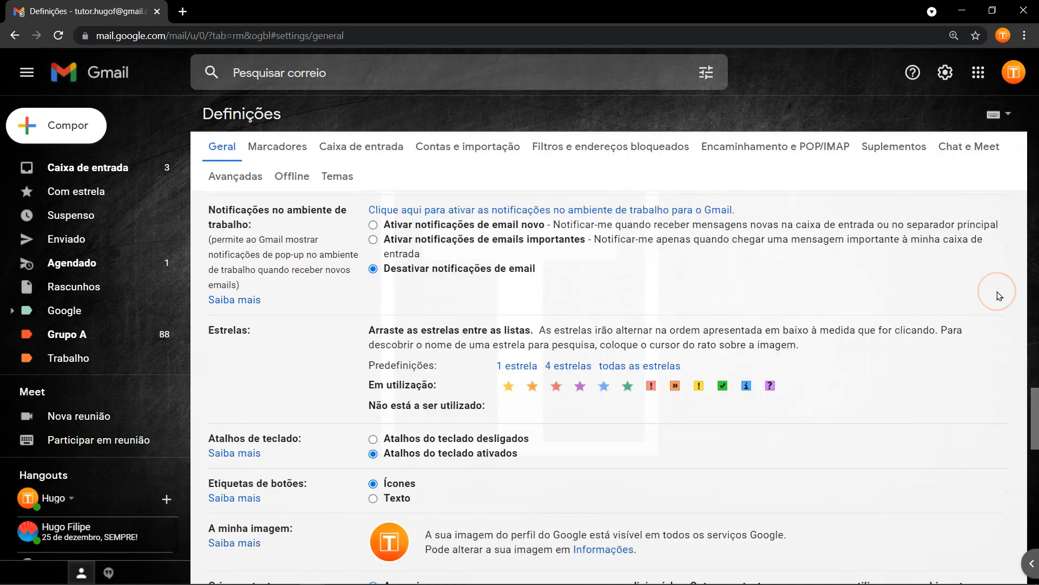
pyautogui.click(513, 365)
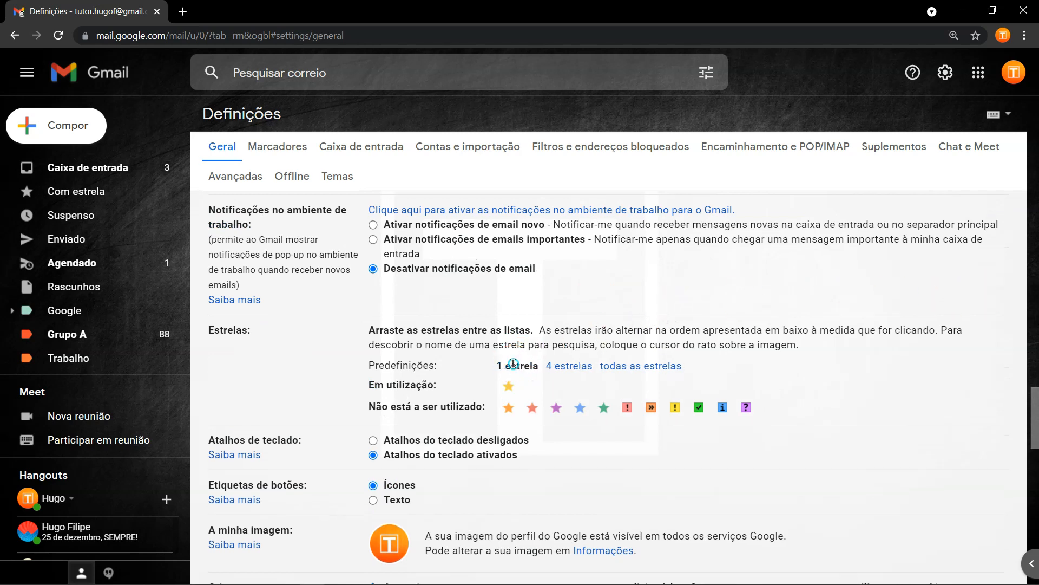
pyautogui.click(549, 367)
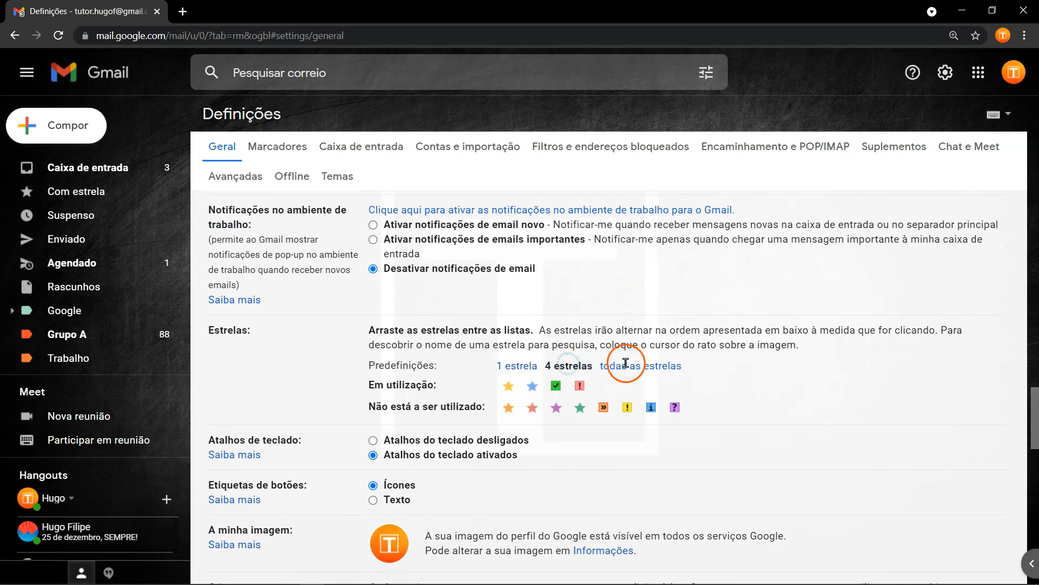
pyautogui.click(650, 363)
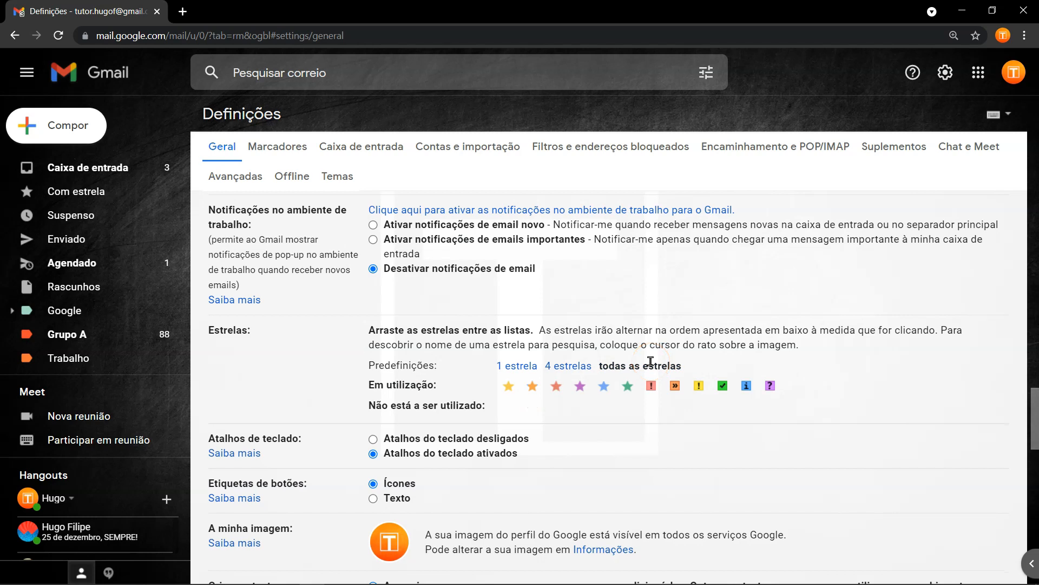
pyautogui.scroll(-7, 650, 362)
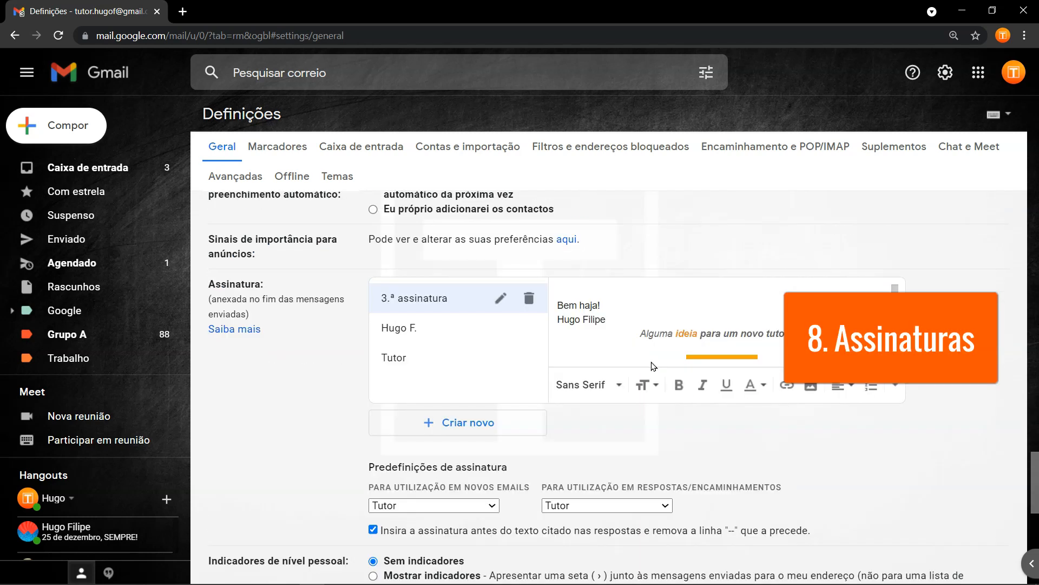
# Preview the Hugo F., Tutor and 3.ª assinatura signatures in turn.
pyautogui.click(455, 330)
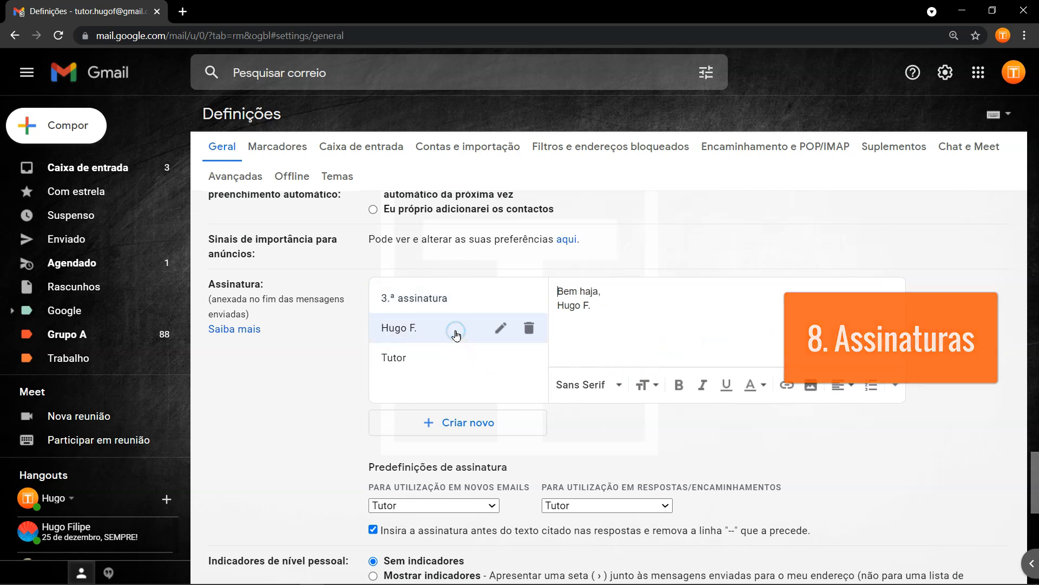
pyautogui.click(452, 358)
pyautogui.click(451, 332)
pyautogui.click(453, 297)
pyautogui.click(447, 330)
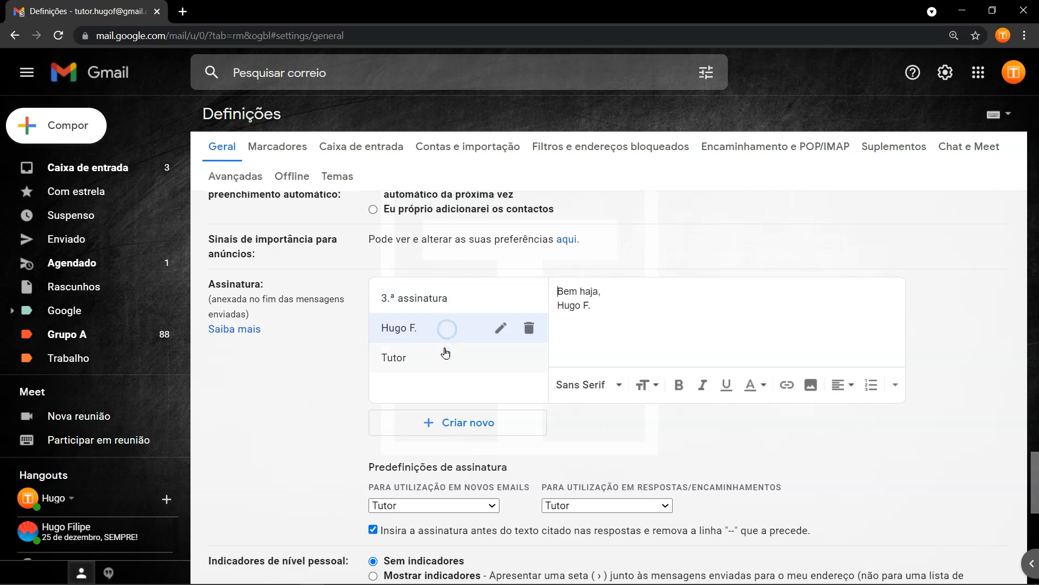
pyautogui.click(445, 353)
pyautogui.click(439, 333)
pyautogui.click(441, 298)
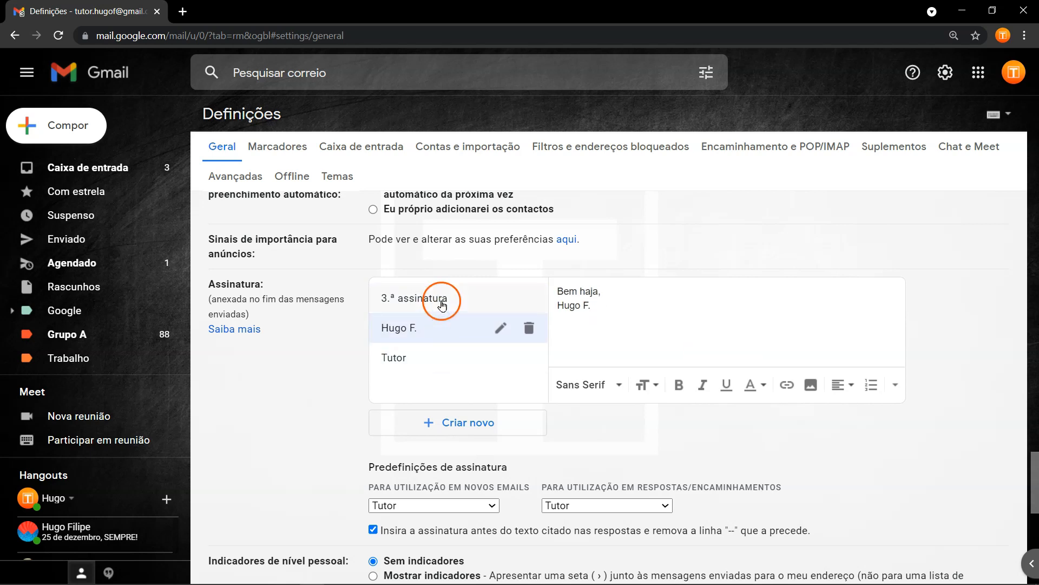
# Flip through the signatures again, ending on 3.ª assinatura, then return to Caixa de entrada.
pyautogui.click(442, 332)
pyautogui.click(440, 355)
pyautogui.click(442, 328)
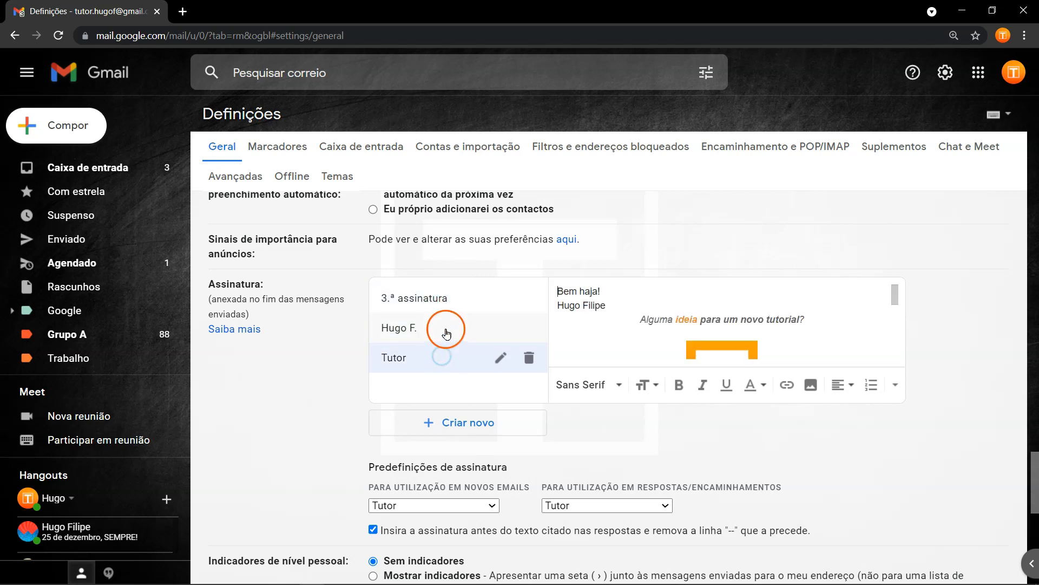
pyautogui.click(451, 327)
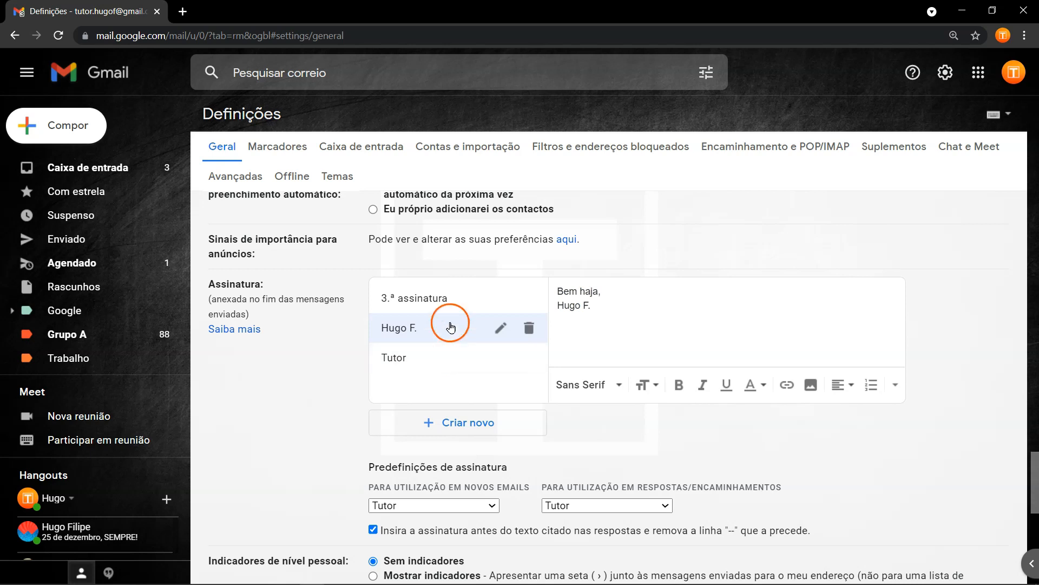
pyautogui.click(476, 353)
pyautogui.click(465, 327)
pyautogui.click(459, 308)
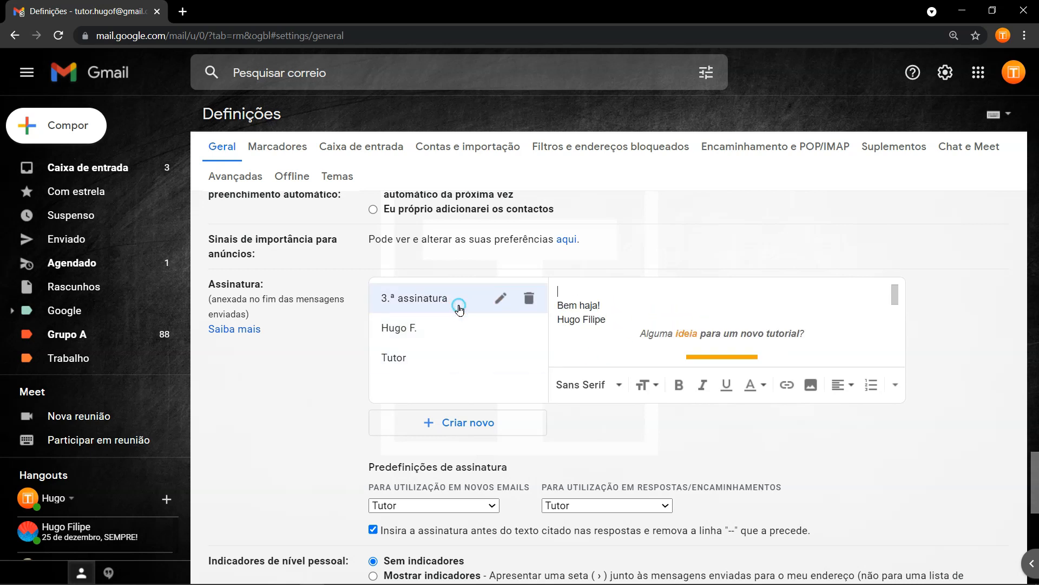
pyautogui.click(131, 173)
# Copy the sign-off through the legal disclaimer from '+ Tutoriais', then reopen 'Ver todas as definições'.
pyautogui.click(336, 157)
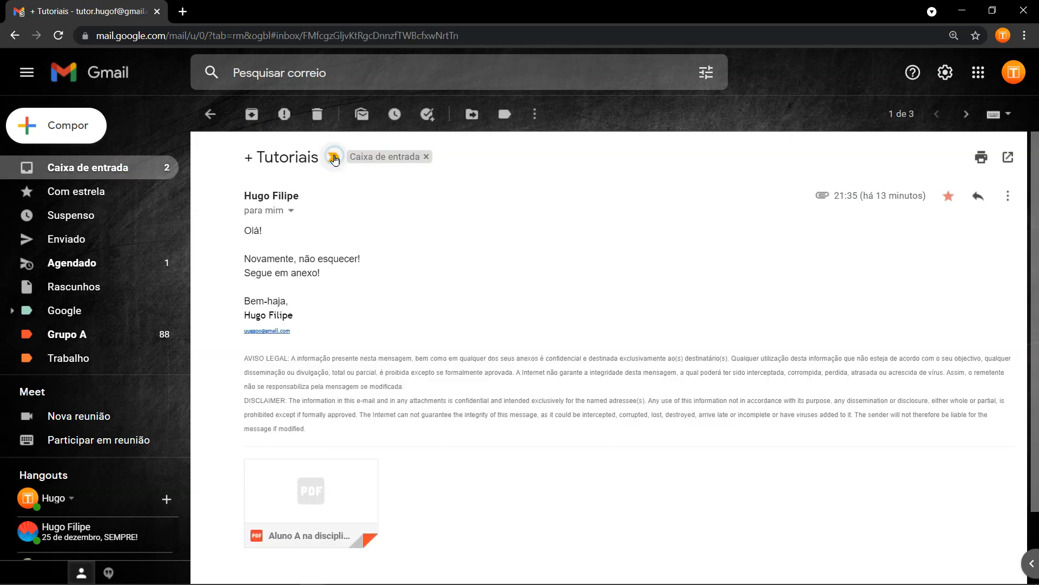
pyautogui.tripleClick(244, 306)
pyautogui.moveTo(244, 296); pyautogui.dragTo(308, 431)
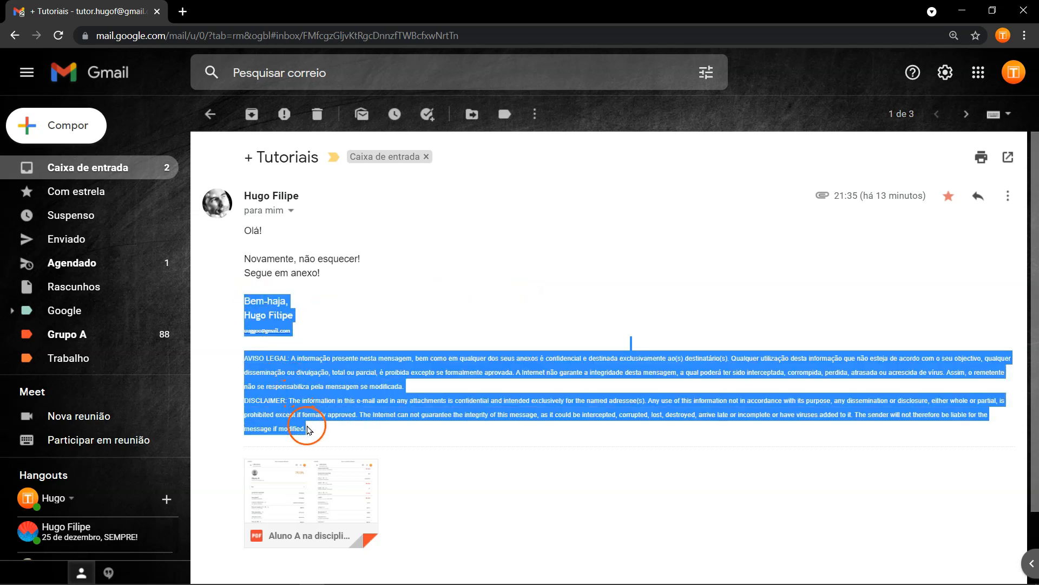
pyautogui.rightClick(301, 399)
pyautogui.click(313, 414)
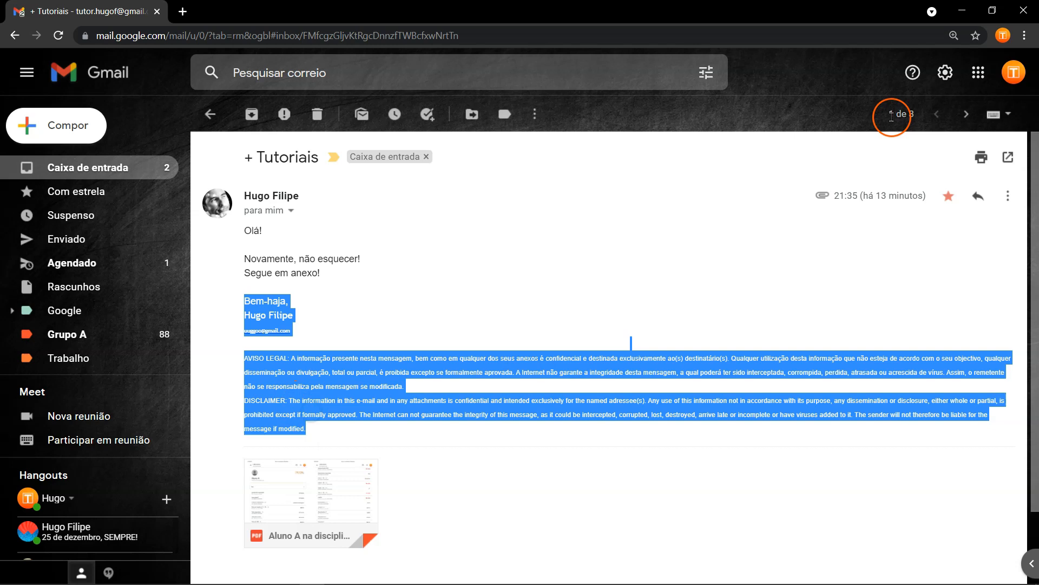
pyautogui.click(945, 72)
pyautogui.click(925, 152)
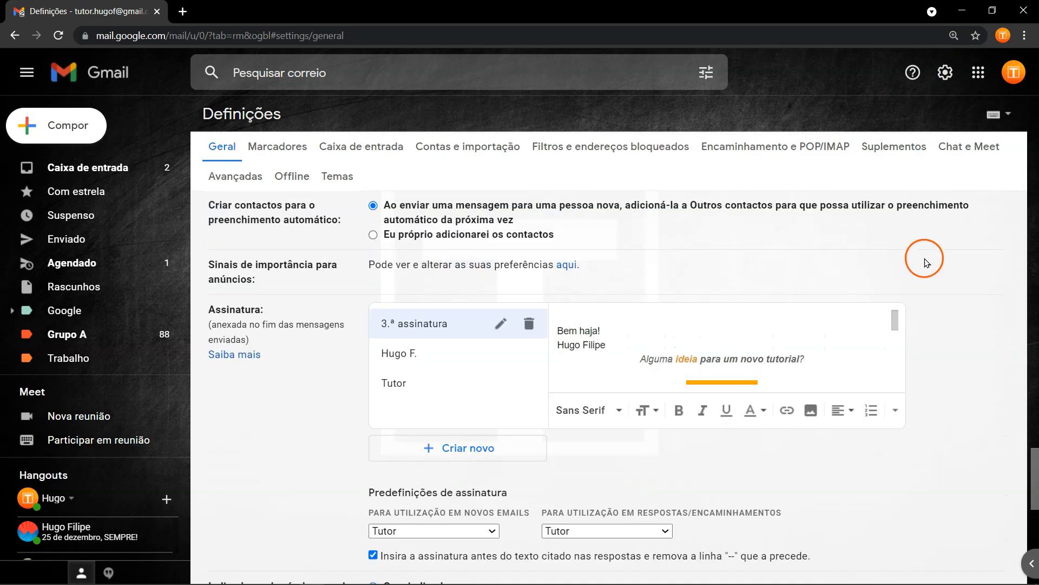
# Create a new signature named 'Uma cópia'.
pyautogui.click(488, 450)
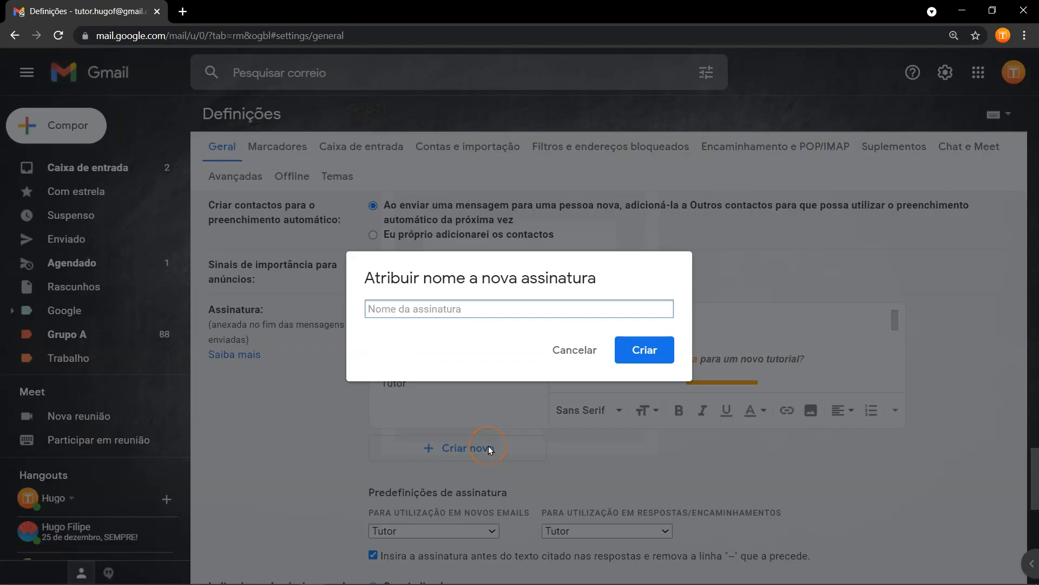
pyautogui.write('Uma cópia')
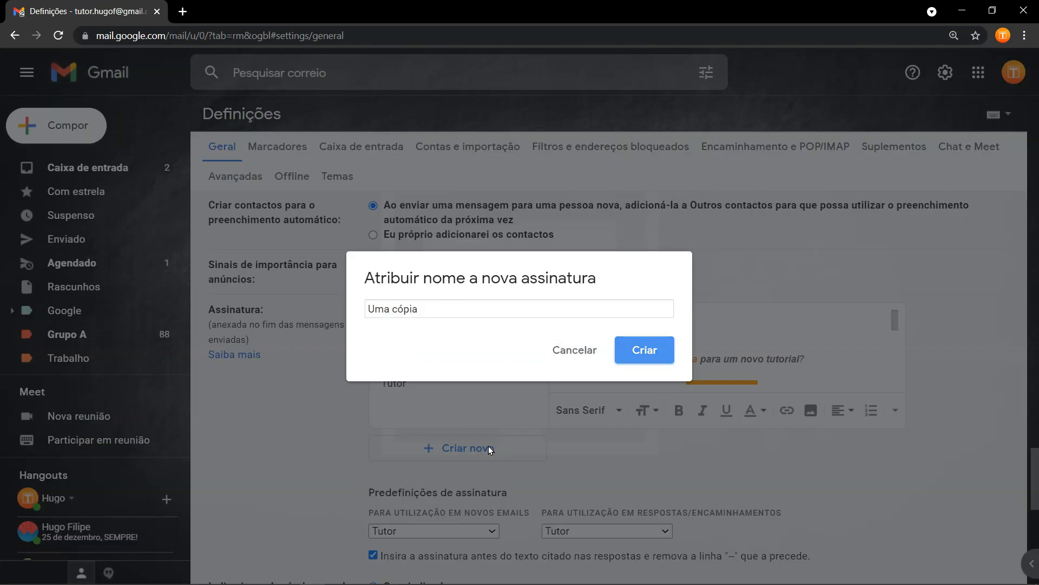
pyautogui.press('Return')
pyautogui.click(417, 414)
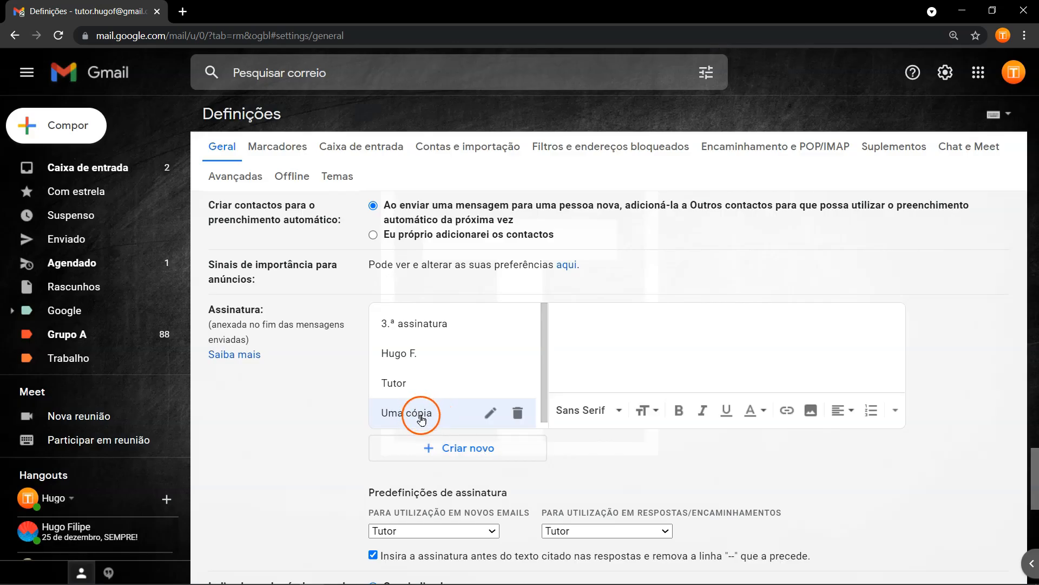
# Paste the copied sign-off and disclaimer into it and delete the e-mail address line.
pyautogui.rightClick(564, 328)
pyautogui.click(611, 439)
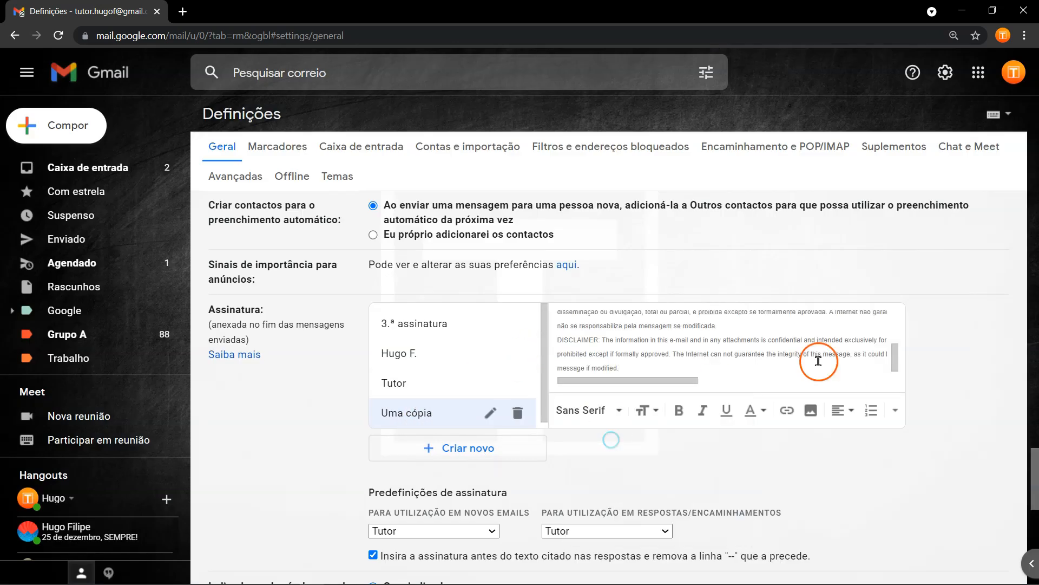
pyautogui.moveTo(897, 353); pyautogui.dragTo(896, 325)
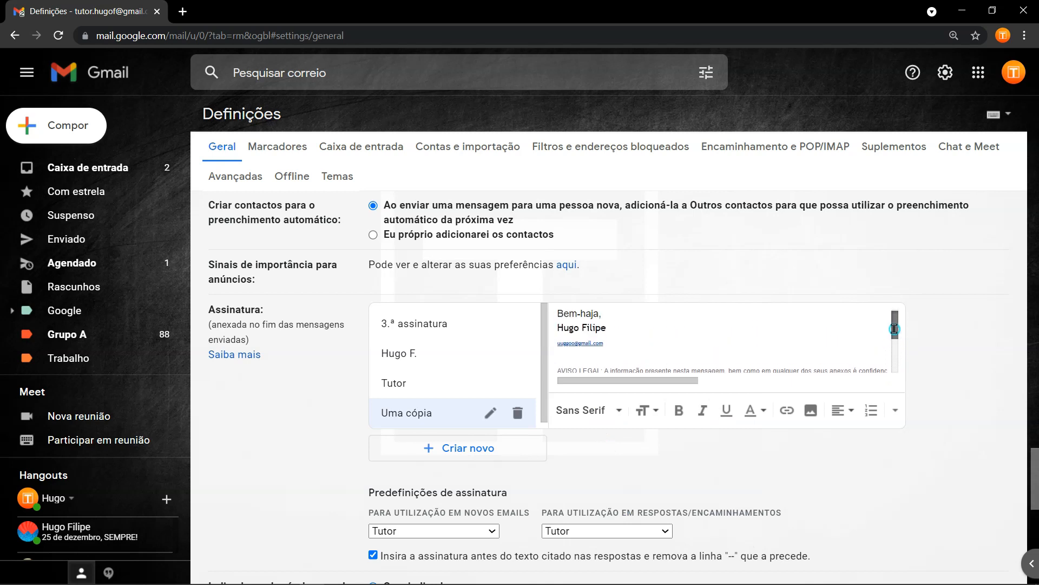
pyautogui.click(598, 333)
pyautogui.click(618, 346)
pyautogui.press('BackSpace')
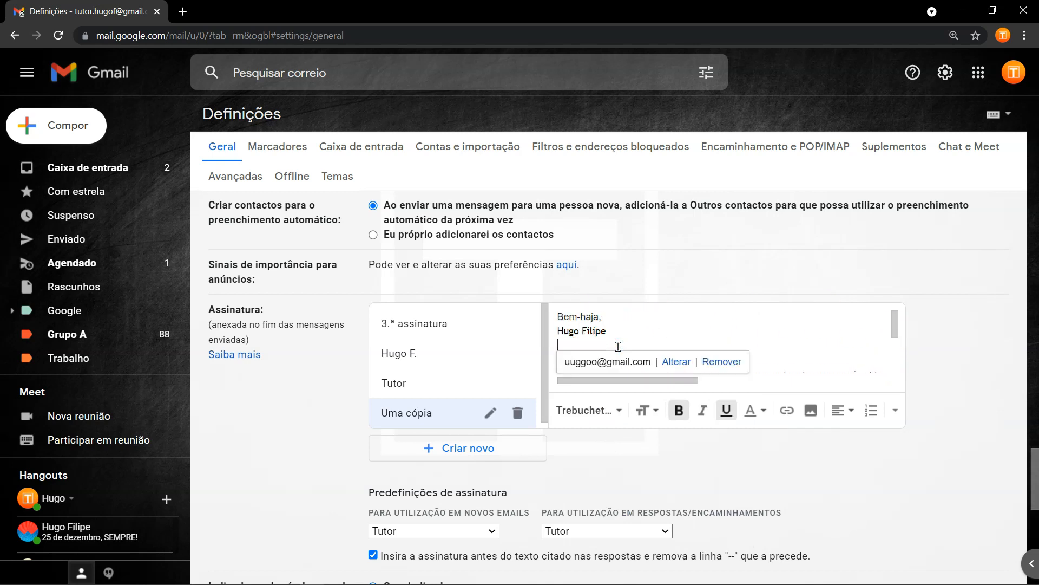
pyautogui.press('BackSpace')
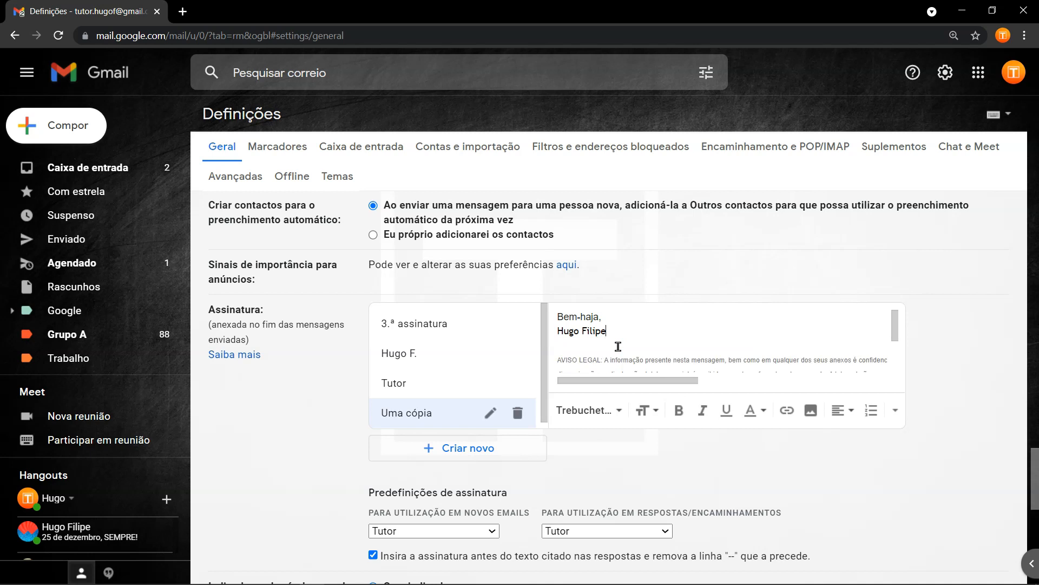
# Browse the font, size, colour, alignment and extra formatting options, then save the changes.
pyautogui.click(618, 410)
pyautogui.click(617, 409)
pyautogui.click(655, 411)
pyautogui.click(655, 411)
pyautogui.click(762, 412)
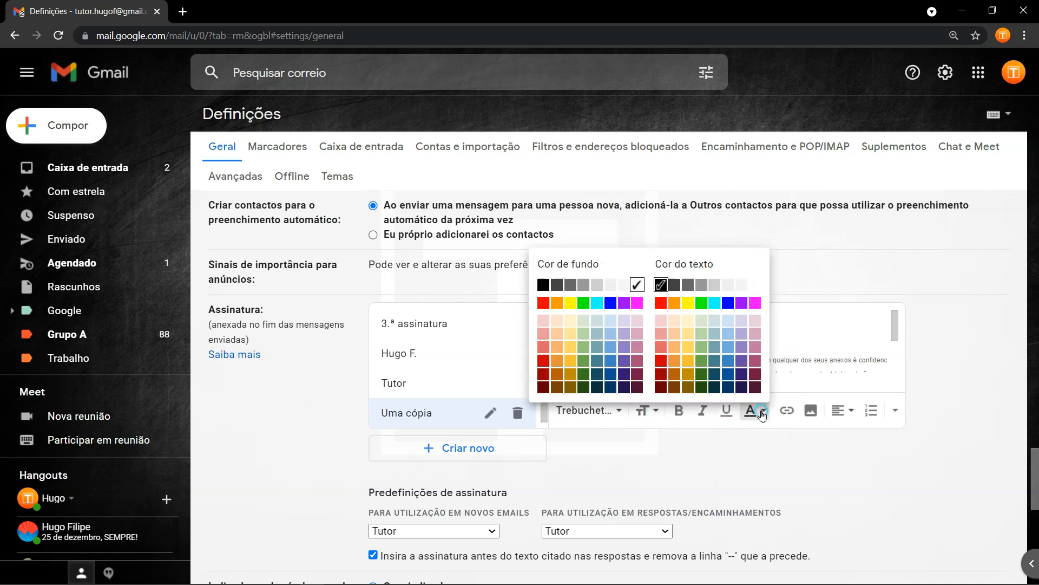
pyautogui.click(762, 412)
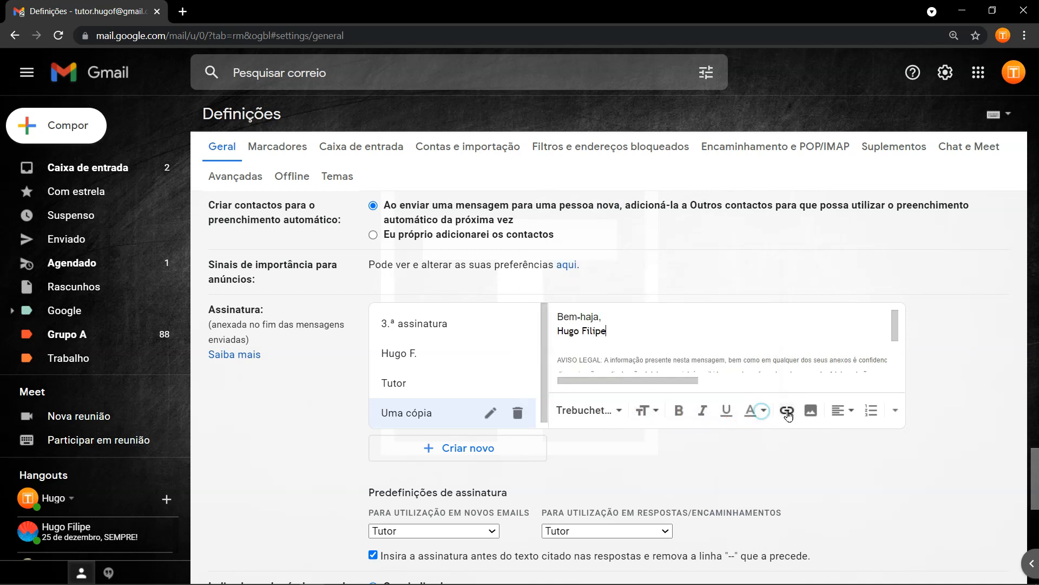
pyautogui.click(812, 411)
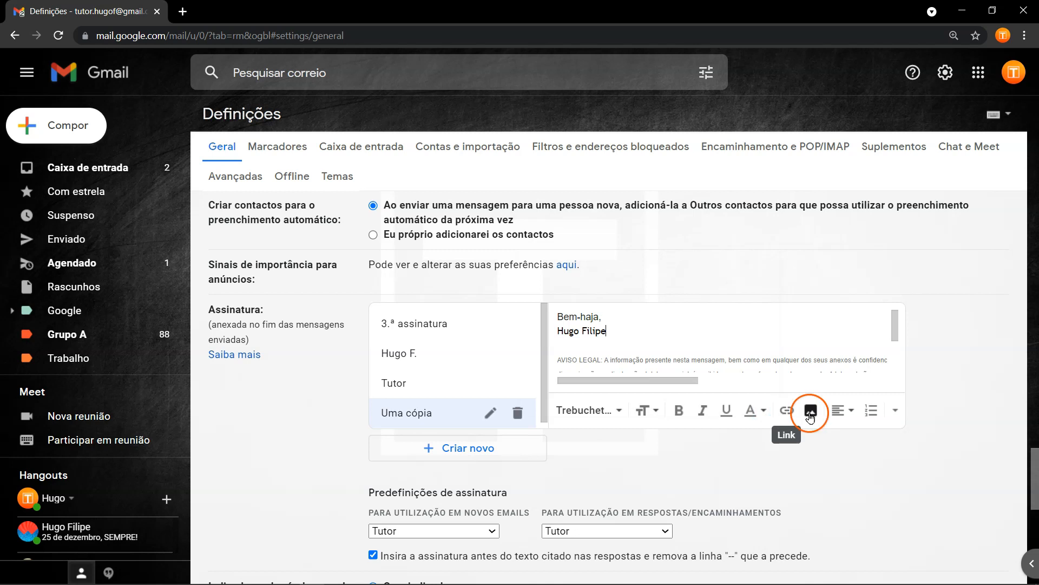
pyautogui.click(841, 411)
pyautogui.click(889, 411)
pyautogui.click(892, 413)
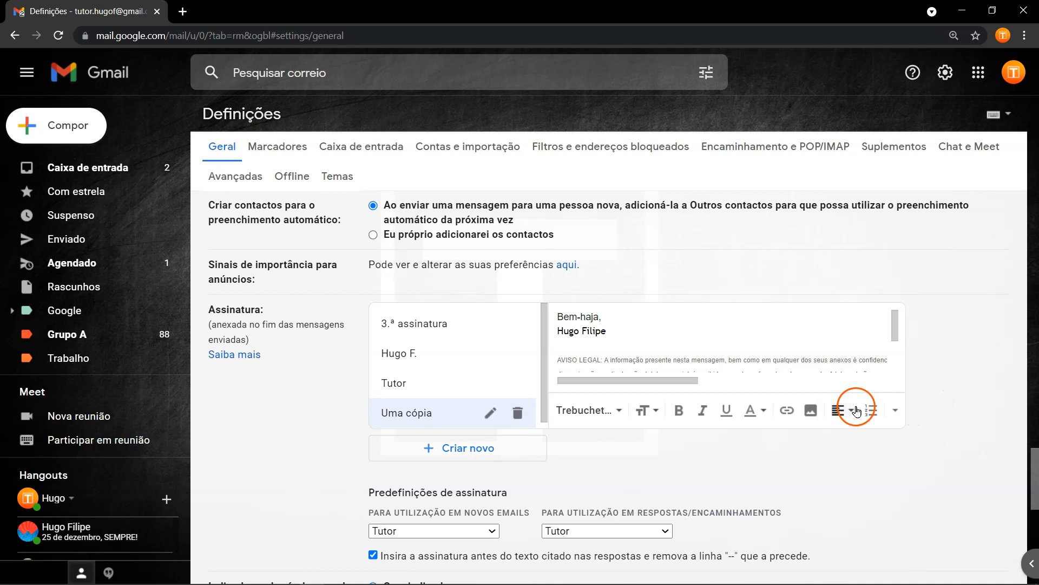
pyautogui.click(561, 502)
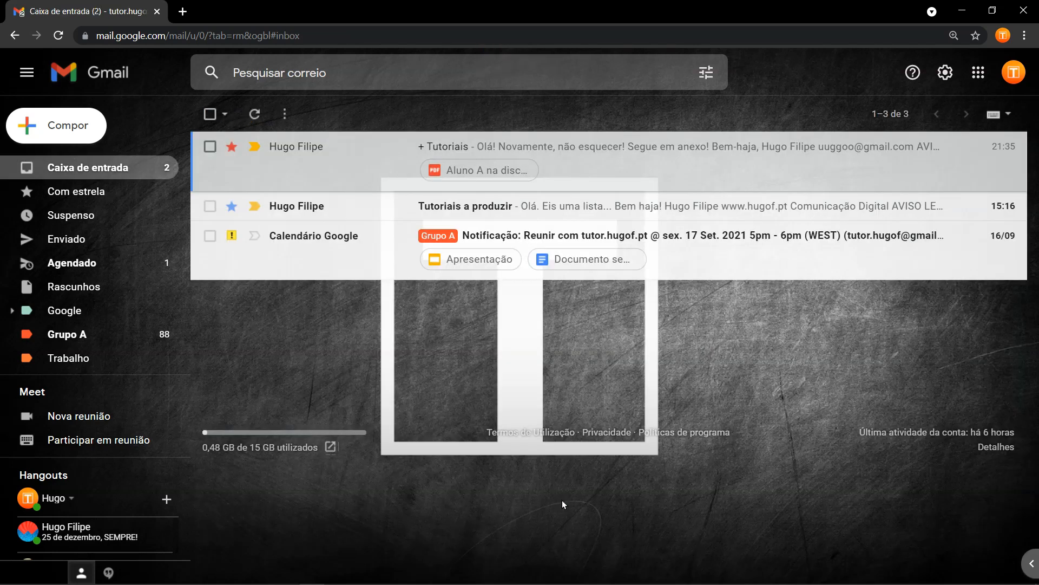
# Start a new message and switch its signature to Sem assinatura, then Hugo F.
pyautogui.click(239, 295)
pyautogui.click(73, 126)
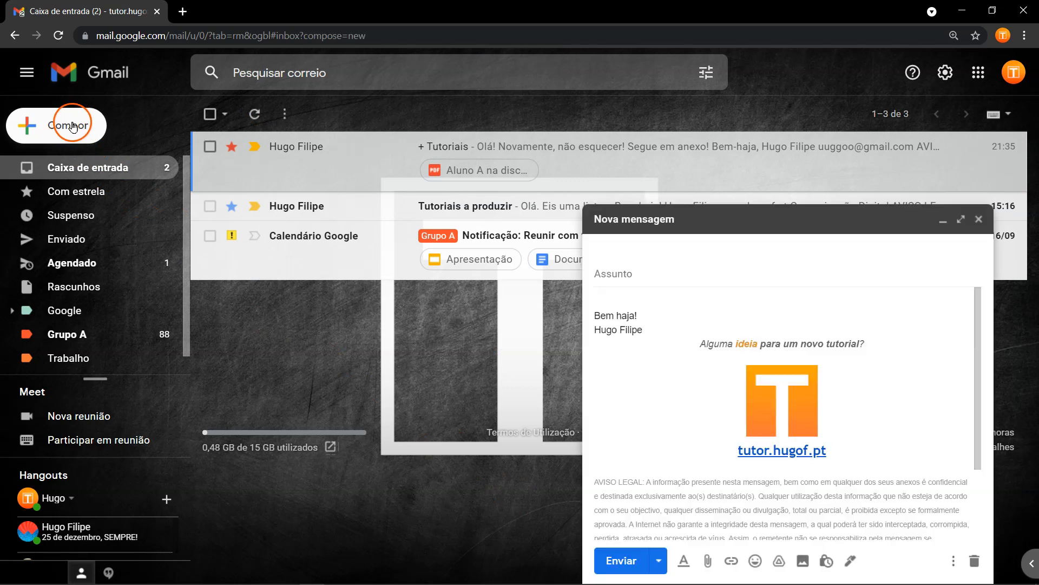
pyautogui.click(850, 560)
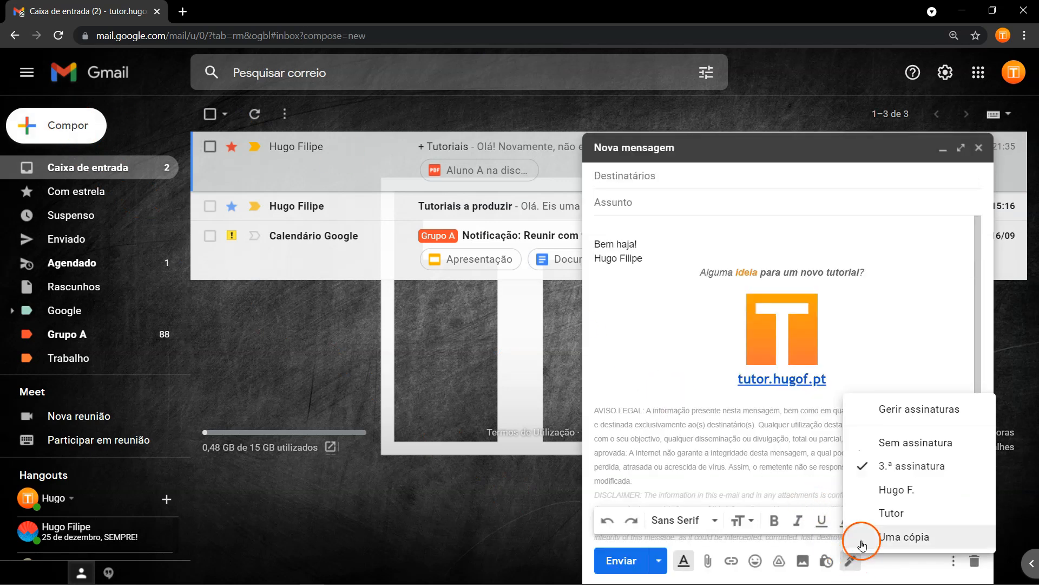
pyautogui.click(906, 454)
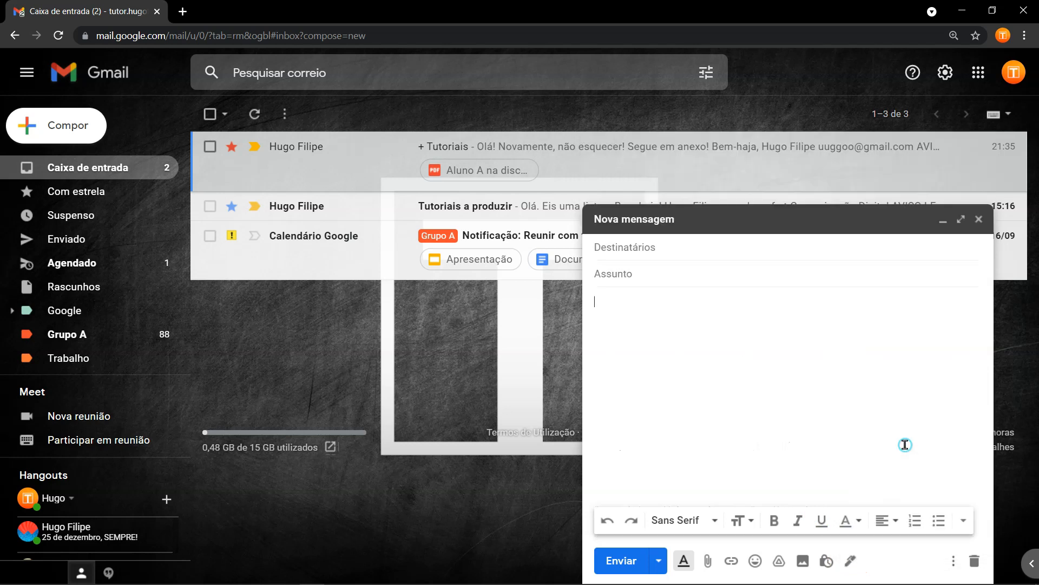
pyautogui.click(851, 560)
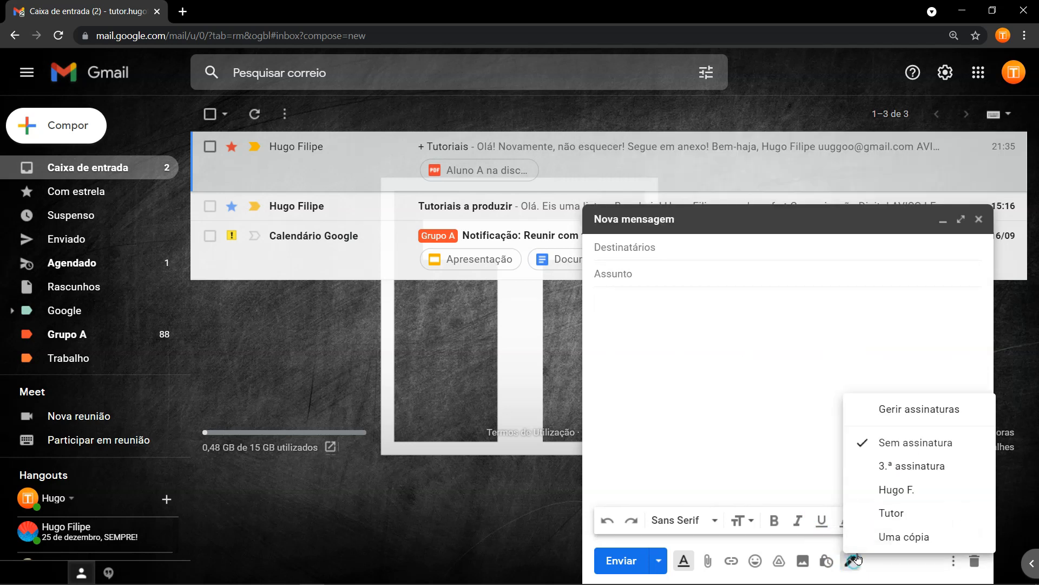
pyautogui.click(899, 484)
# Switch the signature to Tutor, then Uma cópia, and discard the draft.
pyautogui.click(851, 561)
pyautogui.click(866, 442)
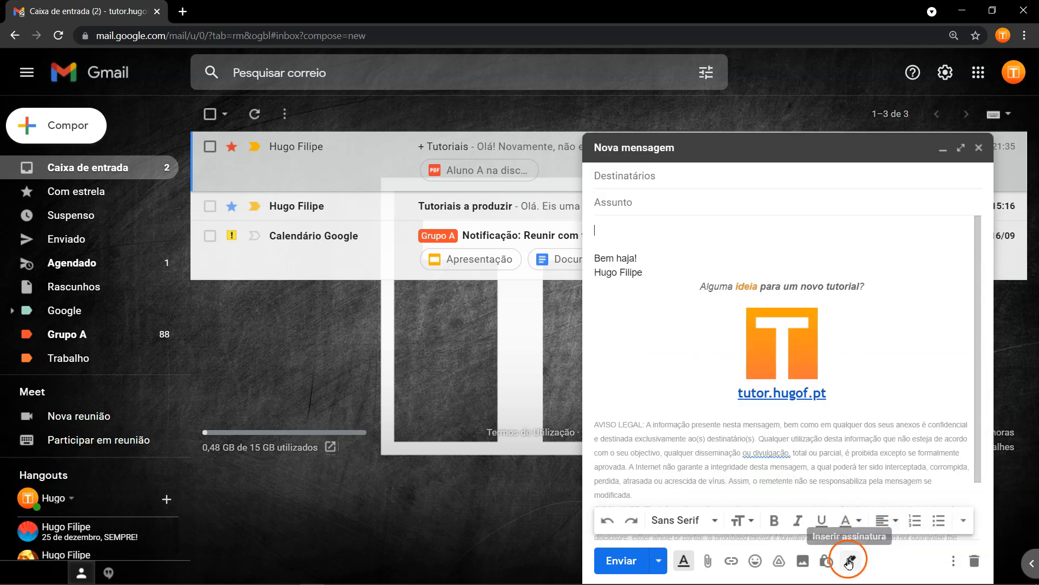
pyautogui.click(851, 560)
pyautogui.click(892, 537)
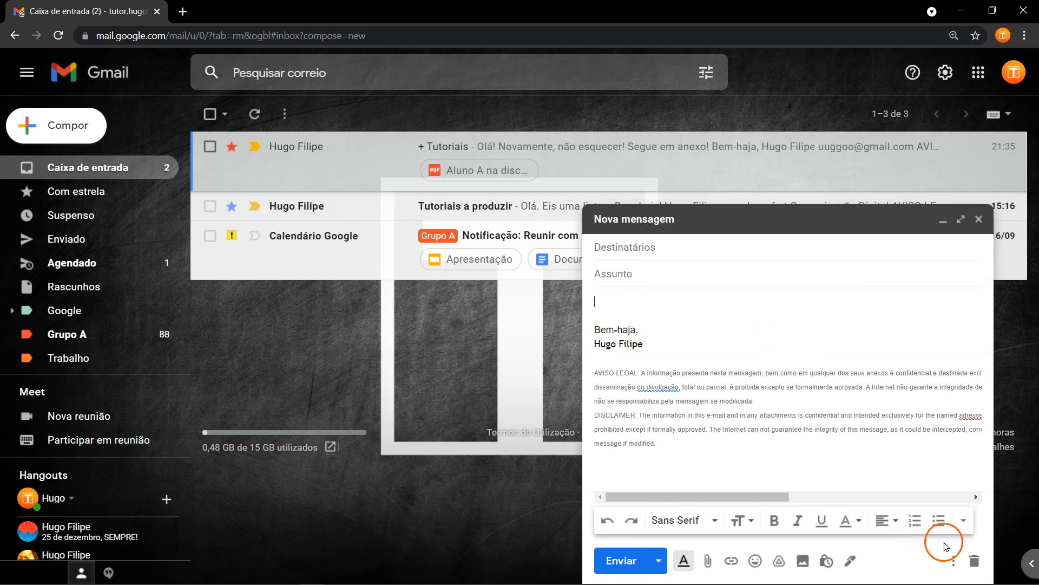
pyautogui.click(973, 561)
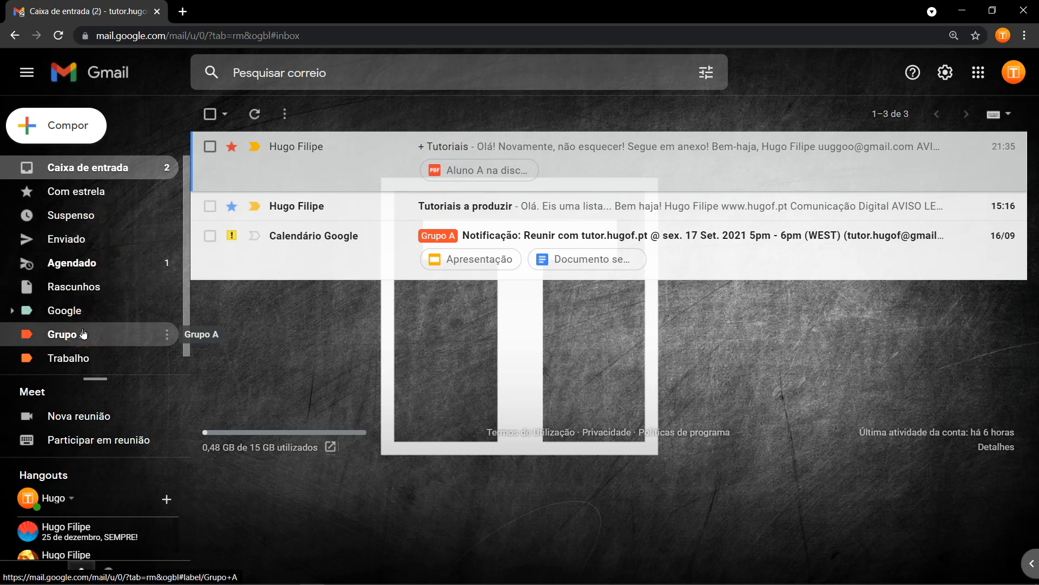
pyautogui.scroll(-1, 146, 270)
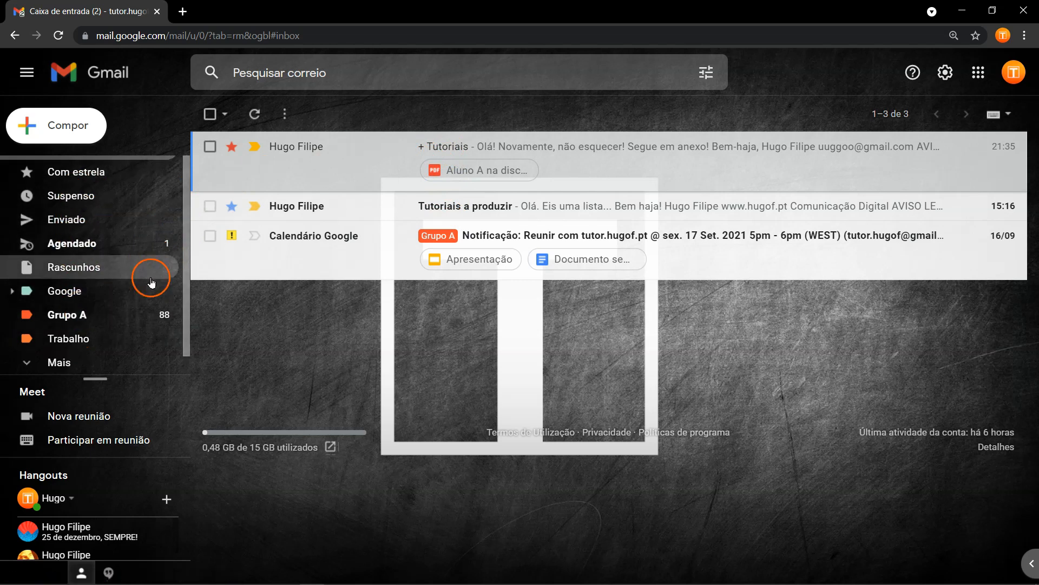
# Expand the label list and create a new label named 'Tutoriais'.
pyautogui.click(70, 366)
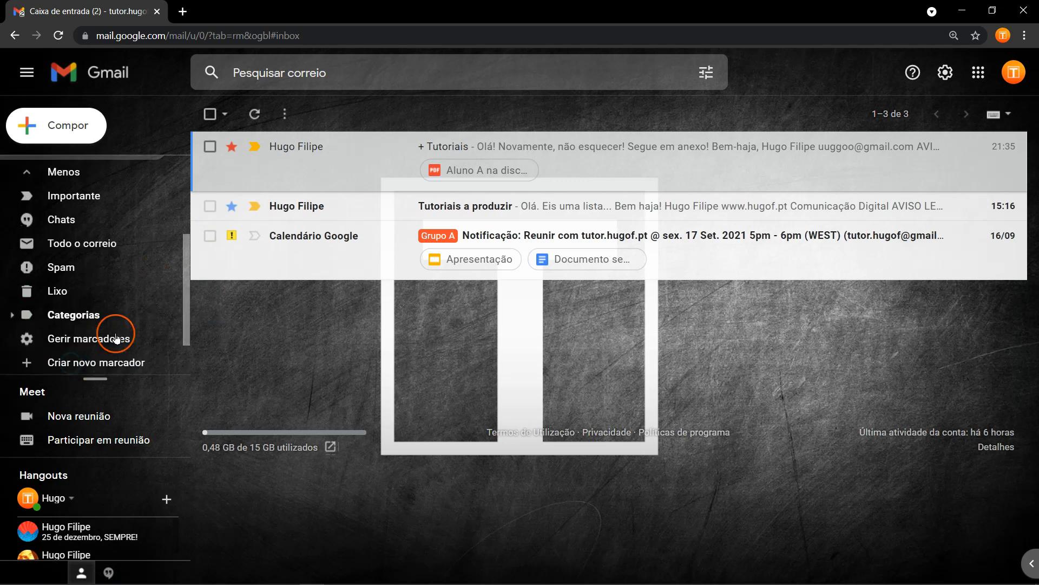
pyautogui.click(80, 366)
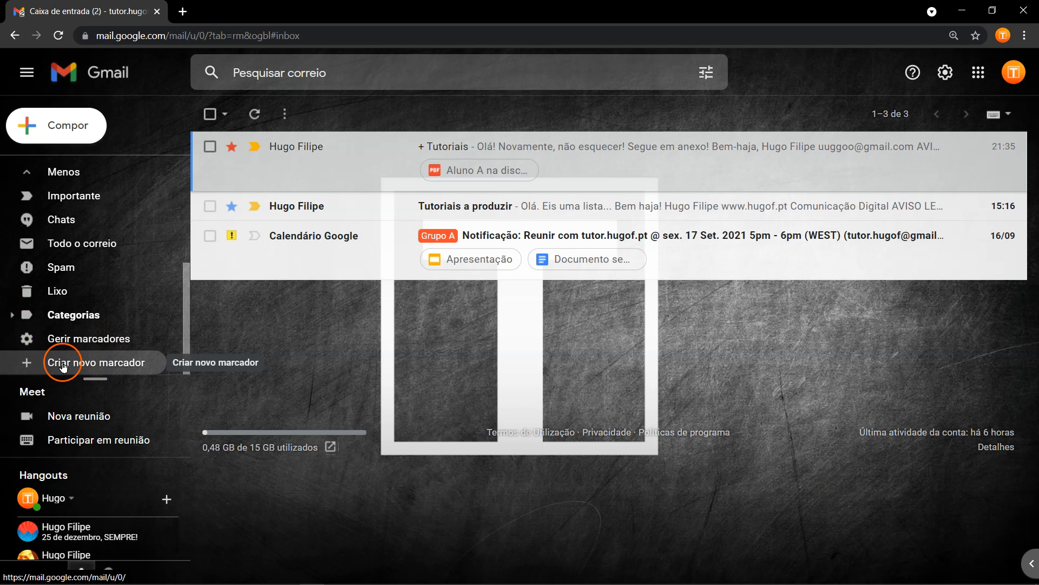
pyautogui.click(90, 366)
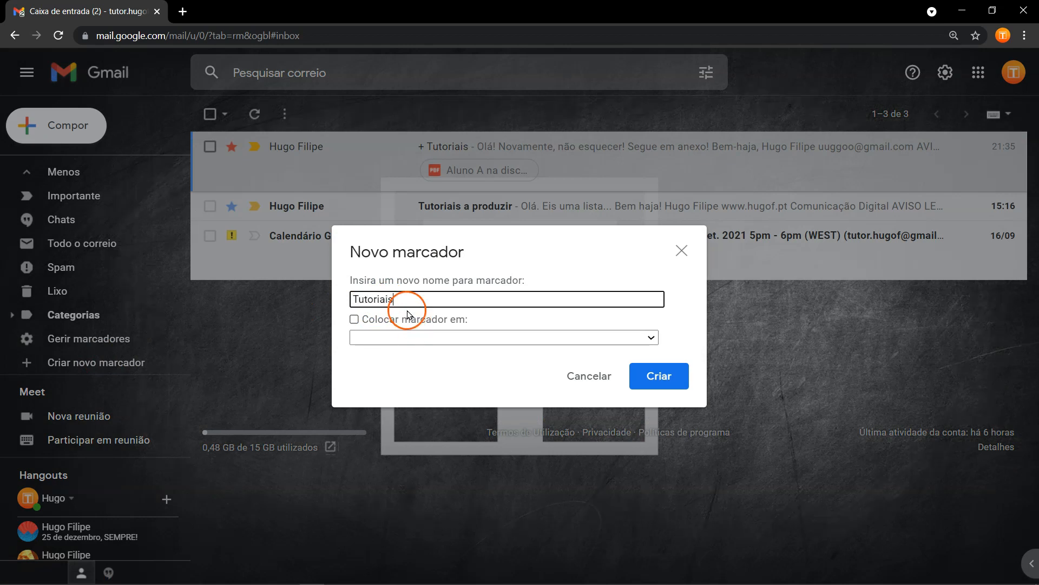
pyautogui.click(660, 377)
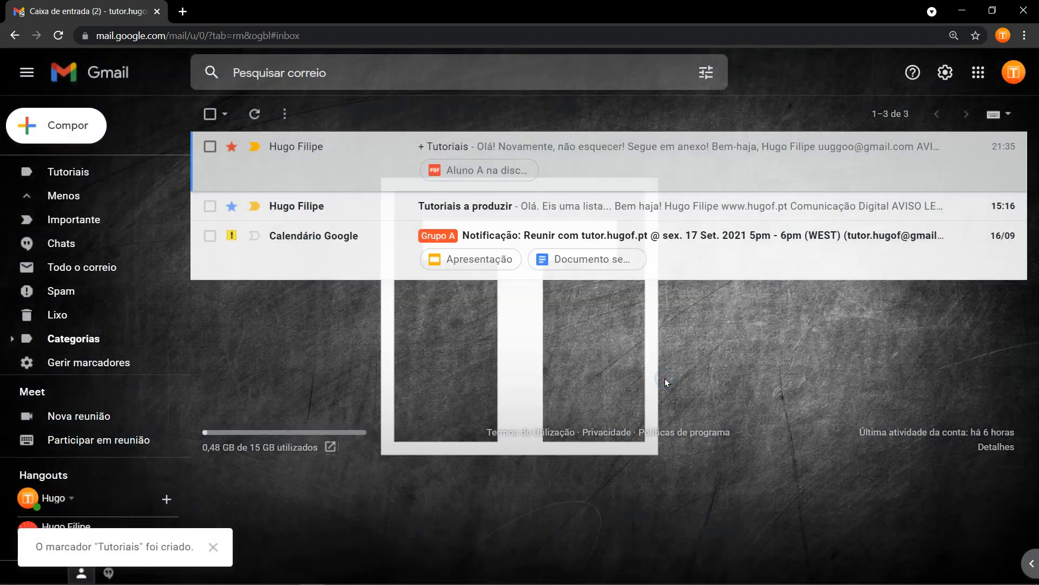
# Set the Tutoriais label colour to the yellow-orange swatch.
pyautogui.scroll(5, 139, 332)
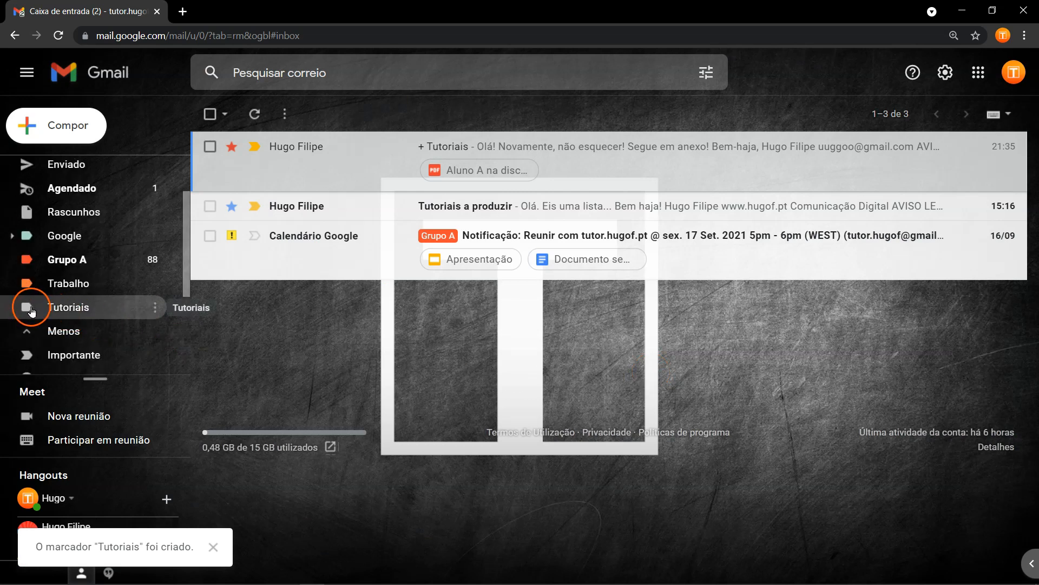
pyautogui.click(156, 307)
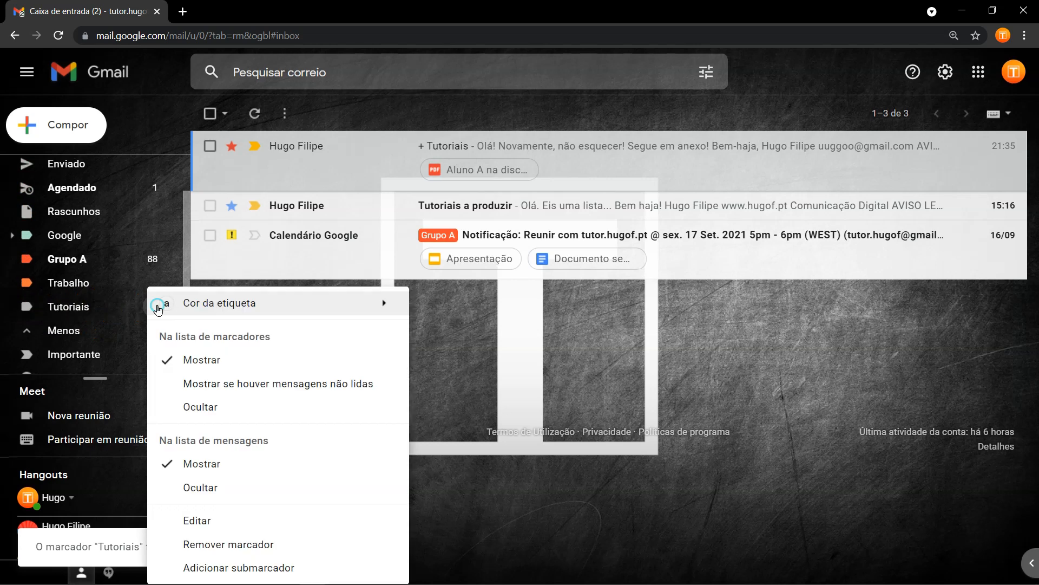
pyautogui.moveTo(158, 309)
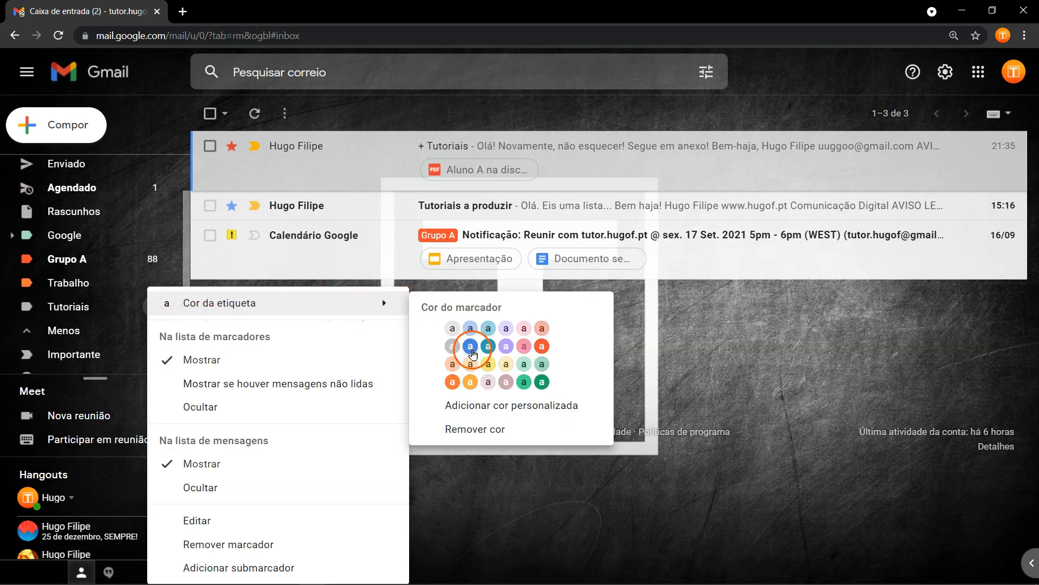
pyautogui.click(470, 381)
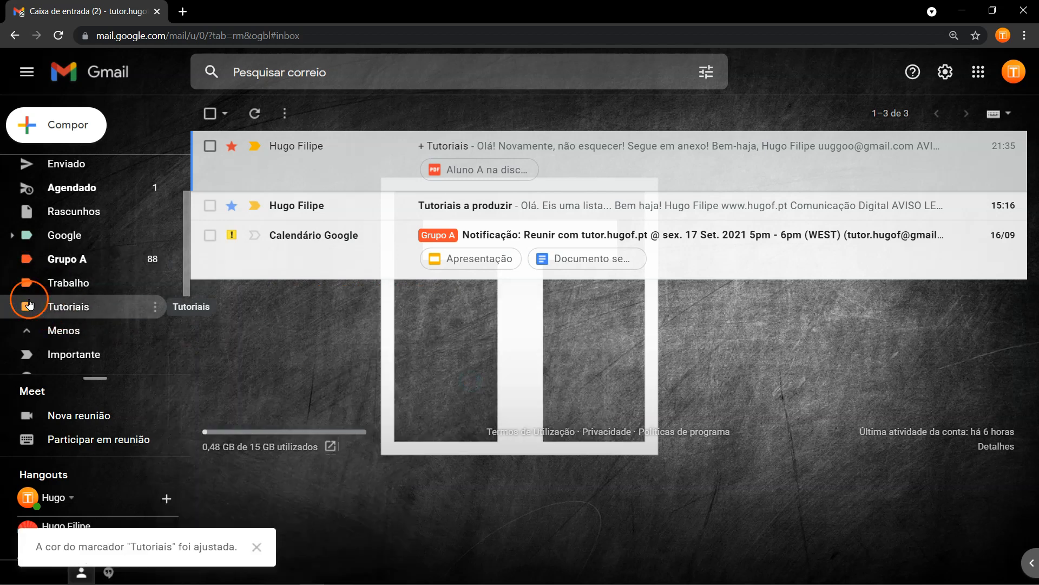
# Reopen a label's options, then expand and collapse the sublabel nested under Google.
pyautogui.click(154, 307)
pyautogui.moveTo(156, 310)
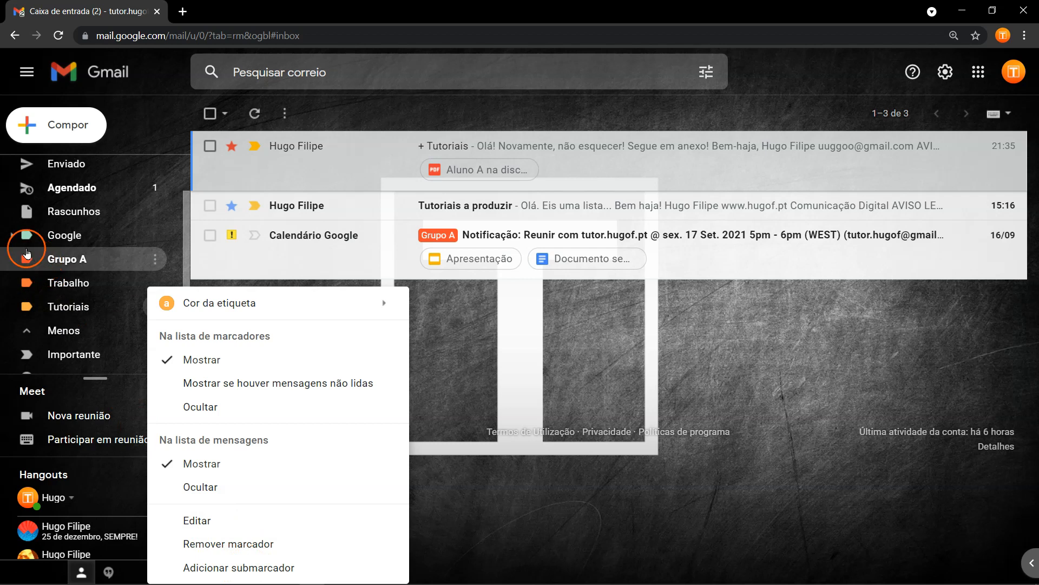
pyautogui.click(12, 236)
pyautogui.click(64, 263)
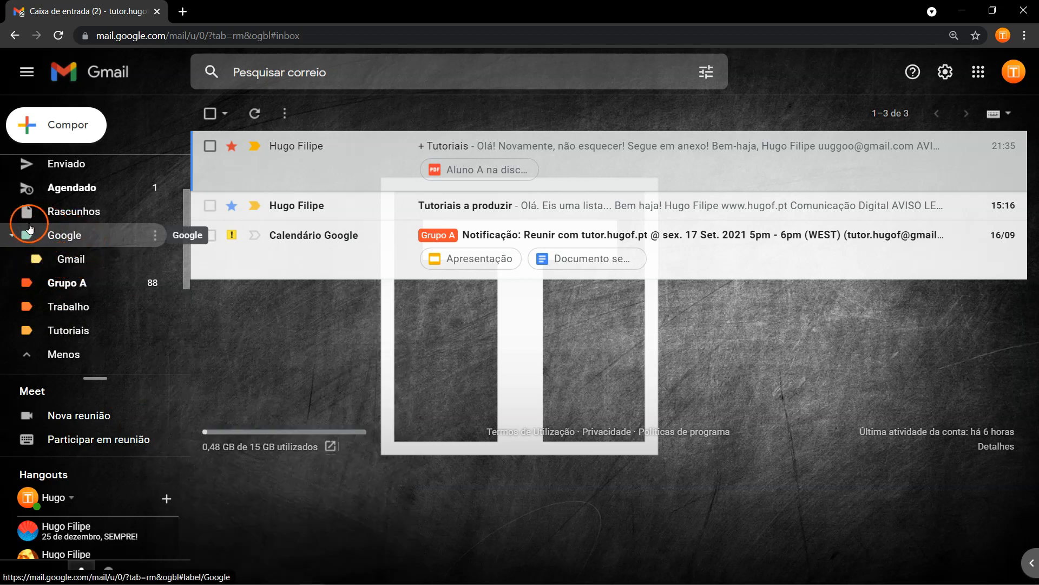
pyautogui.click(12, 235)
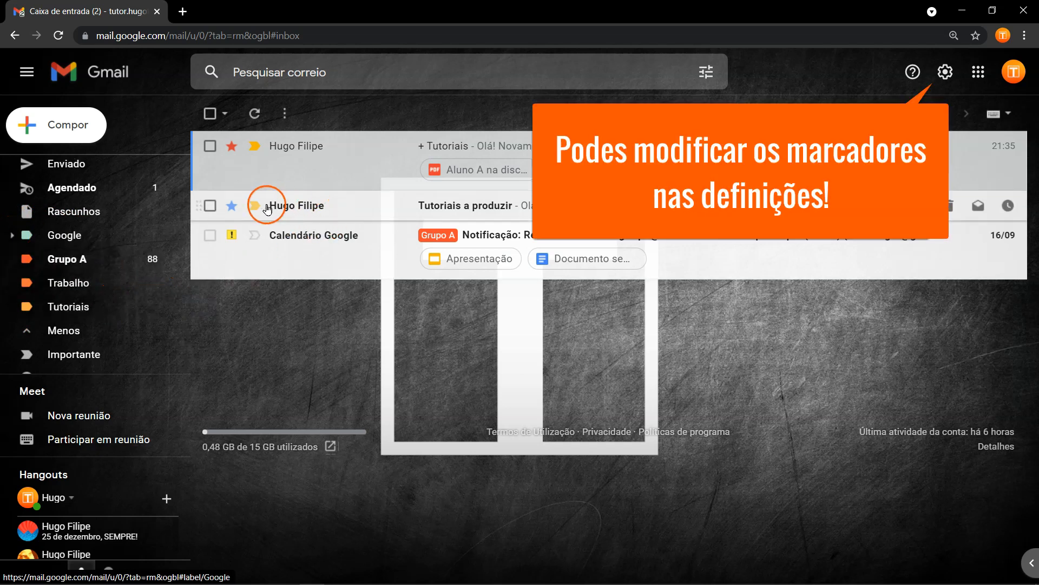
# Drag 'Tutoriais a produzir' onto the Tutoriais label, undo once, then file it again.
pyautogui.click(211, 206)
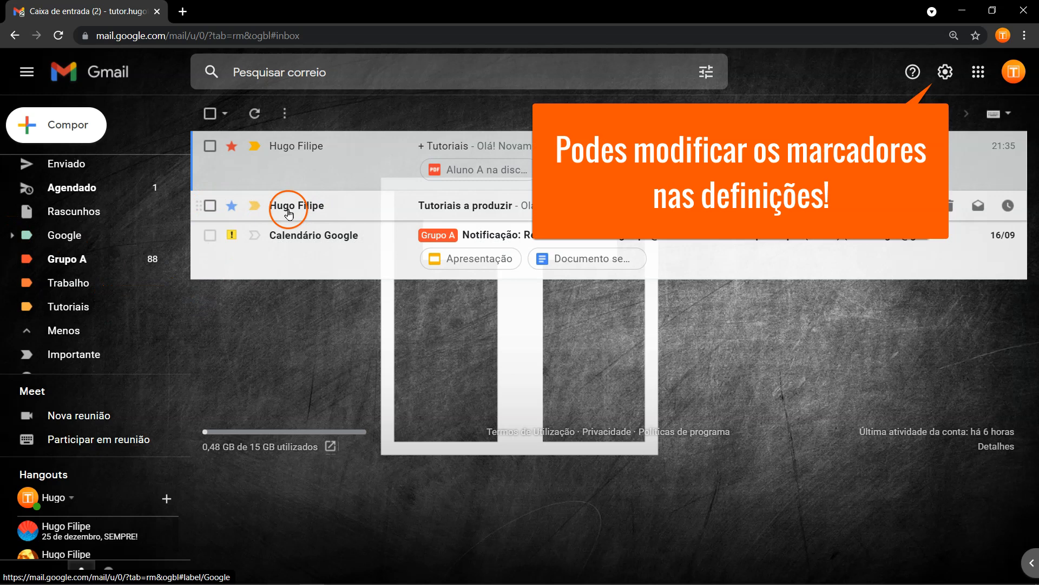
pyautogui.moveTo(270, 210)
pyautogui.moveTo(267, 211); pyautogui.dragTo(79, 334)
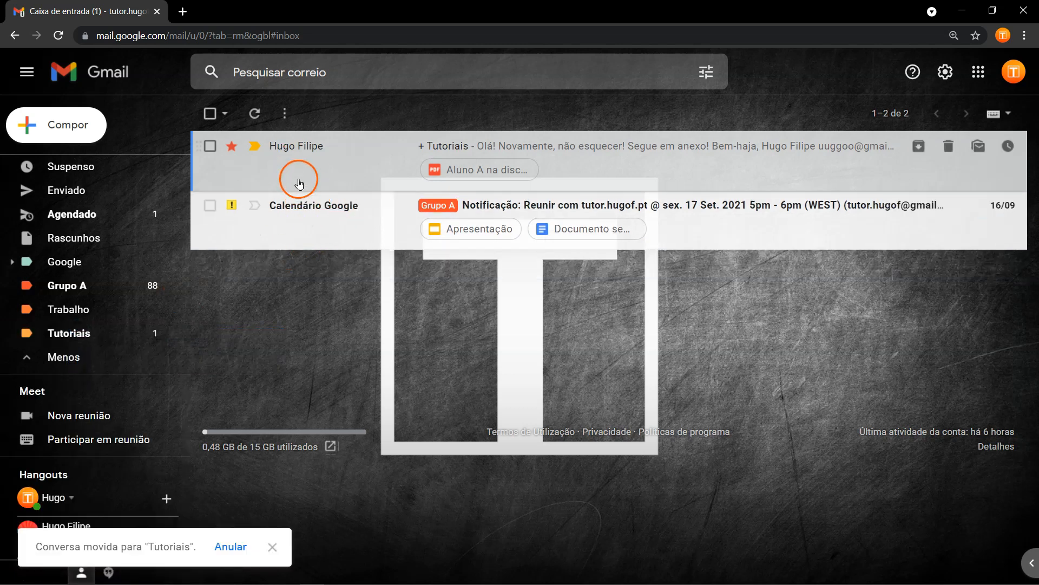
pyautogui.click(231, 546)
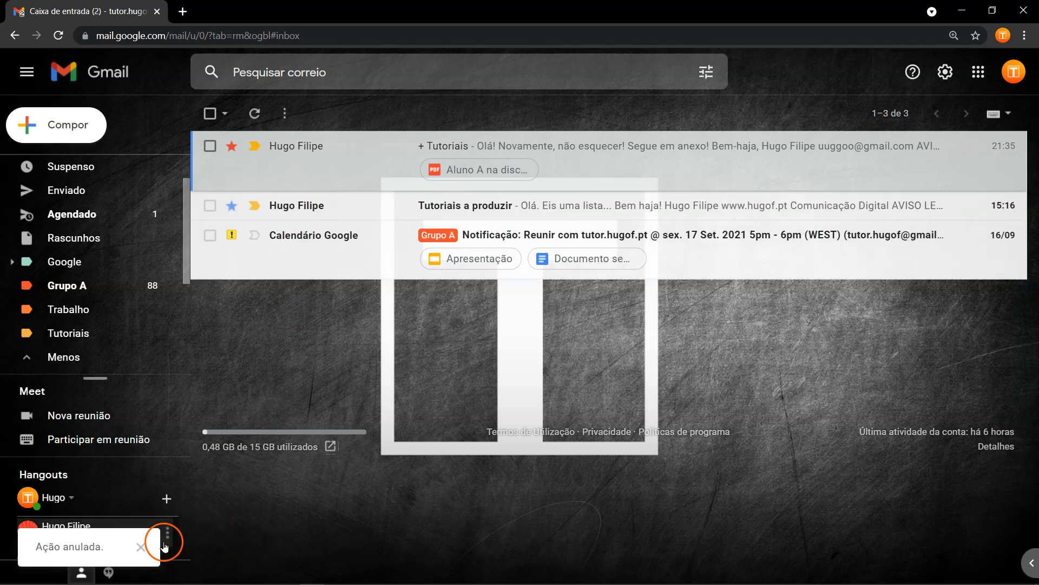
pyautogui.click(304, 210)
pyautogui.moveTo(305, 211); pyautogui.dragTo(75, 336)
# Open the Tutoriais label to list its single conversation.
pyautogui.click(74, 336)
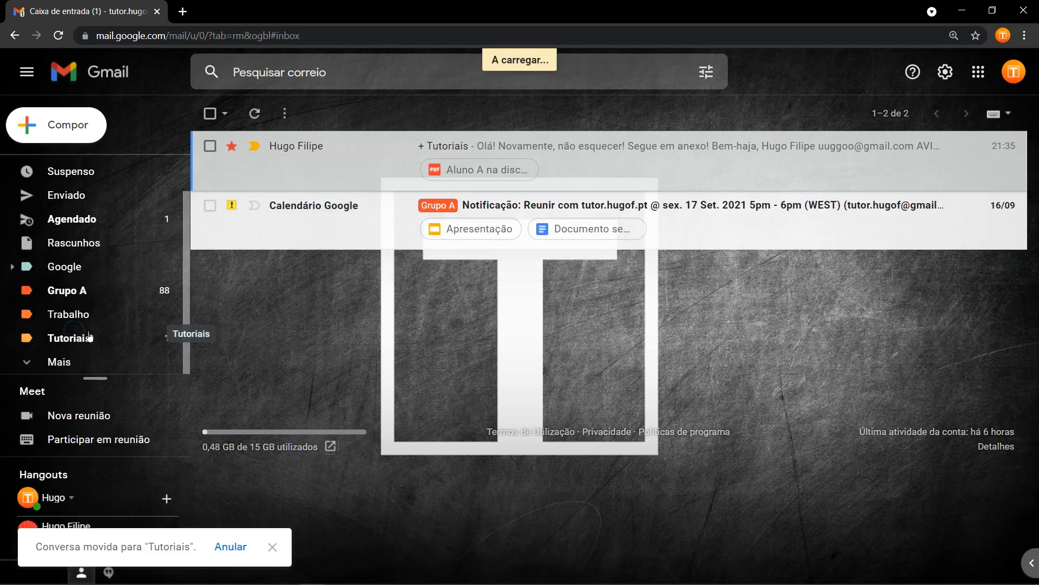
pyautogui.click(327, 162)
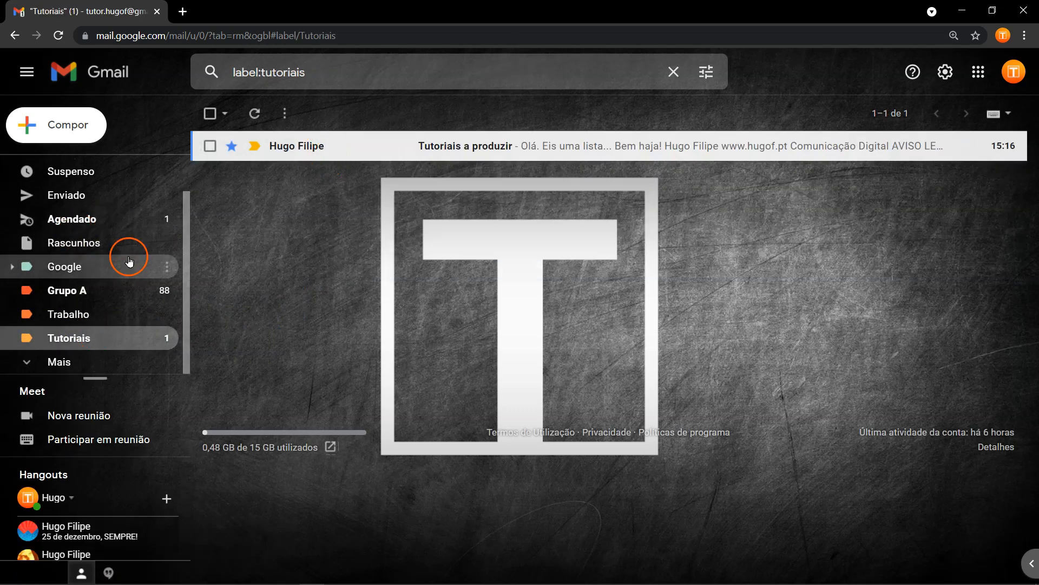
pyautogui.click(88, 361)
pyautogui.scroll(-4, 105, 330)
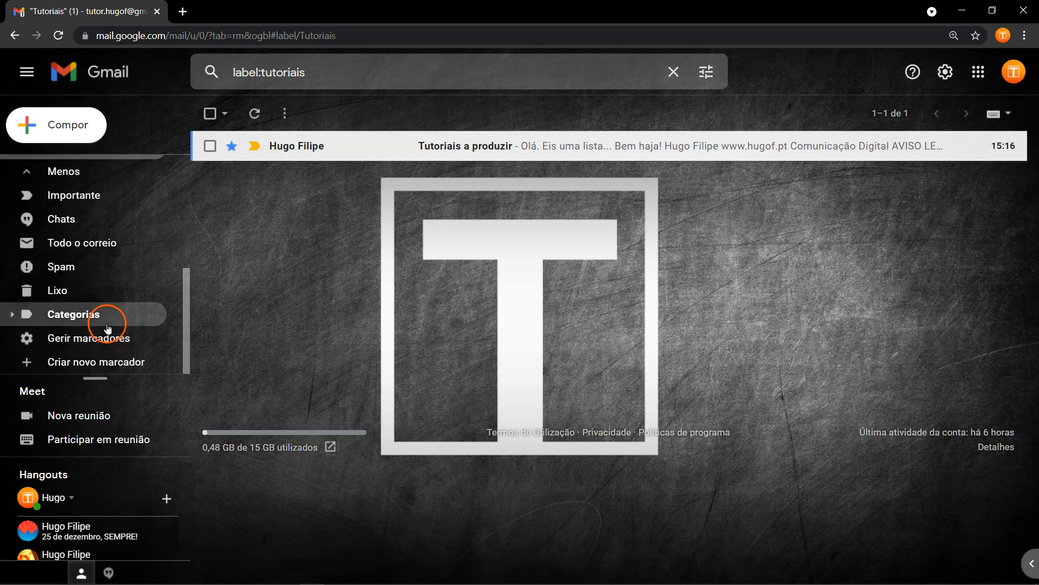
# View Todo o correio, then open the Tutoriais label.
pyautogui.click(92, 242)
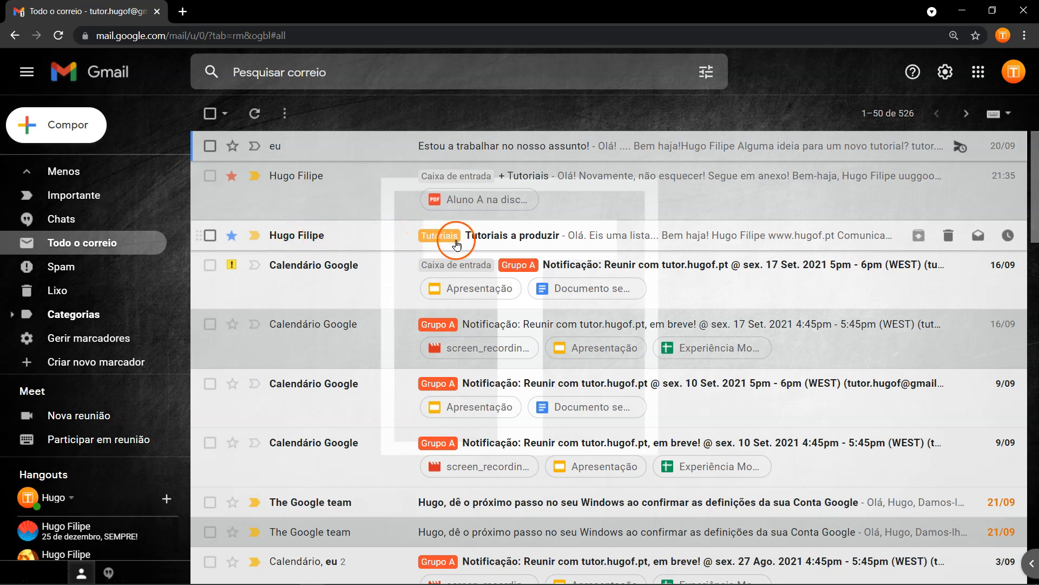
pyautogui.scroll(4, 136, 265)
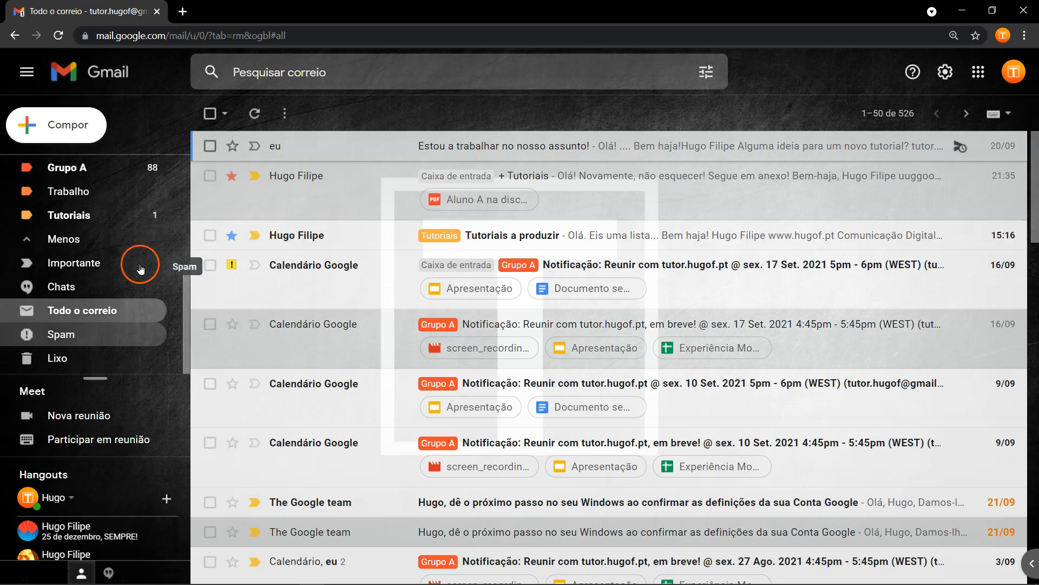
pyautogui.scroll(-1, 119, 276)
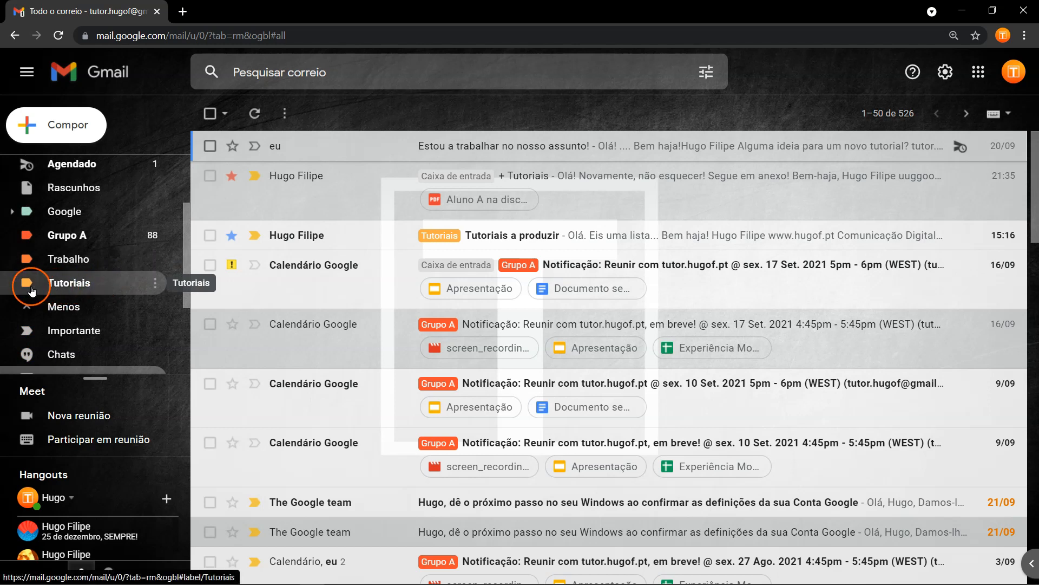
pyautogui.moveTo(56, 280); pyautogui.dragTo(461, 386)
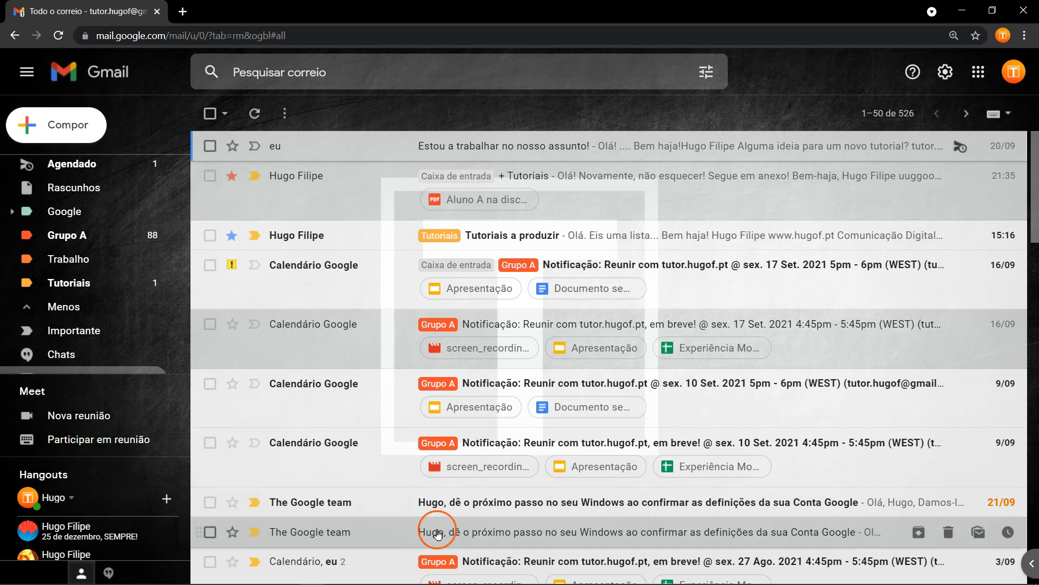
pyautogui.click(86, 281)
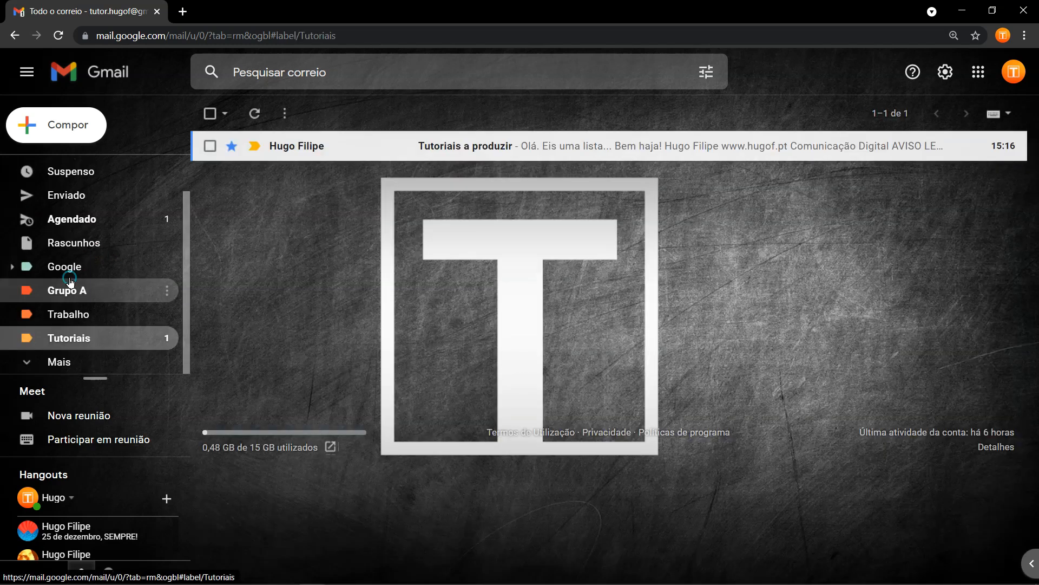
# Move 'Tutoriais a produzir' to Caixa de entrada and return to the inbox.
pyautogui.click(209, 151)
pyautogui.click(254, 115)
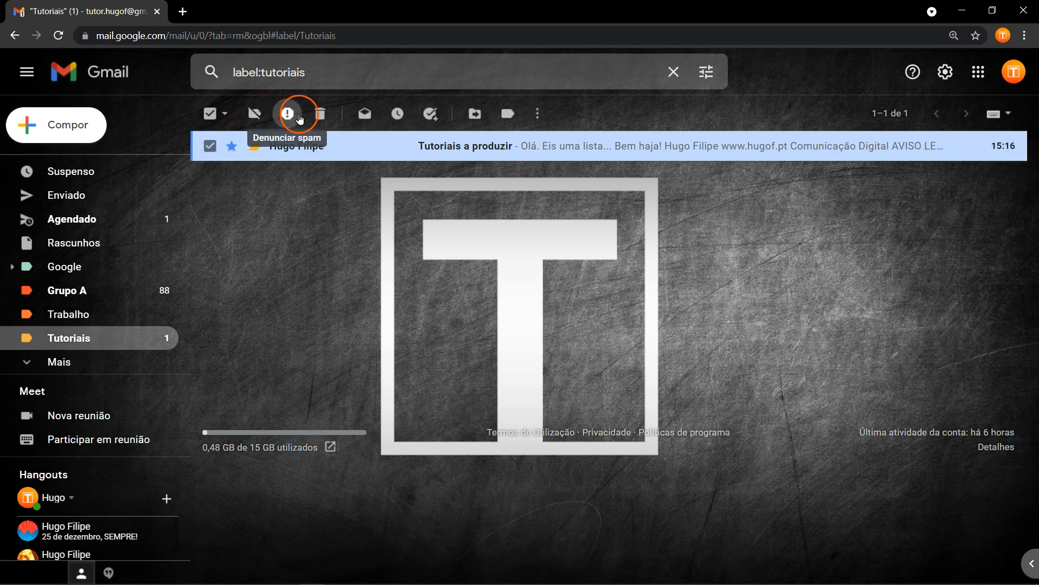
pyautogui.click(473, 114)
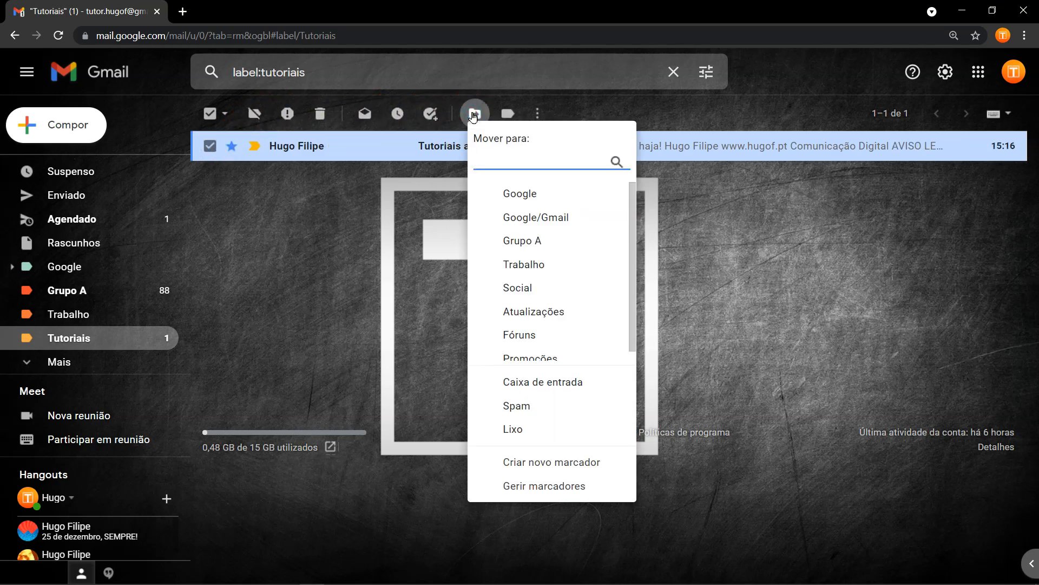
pyautogui.click(540, 382)
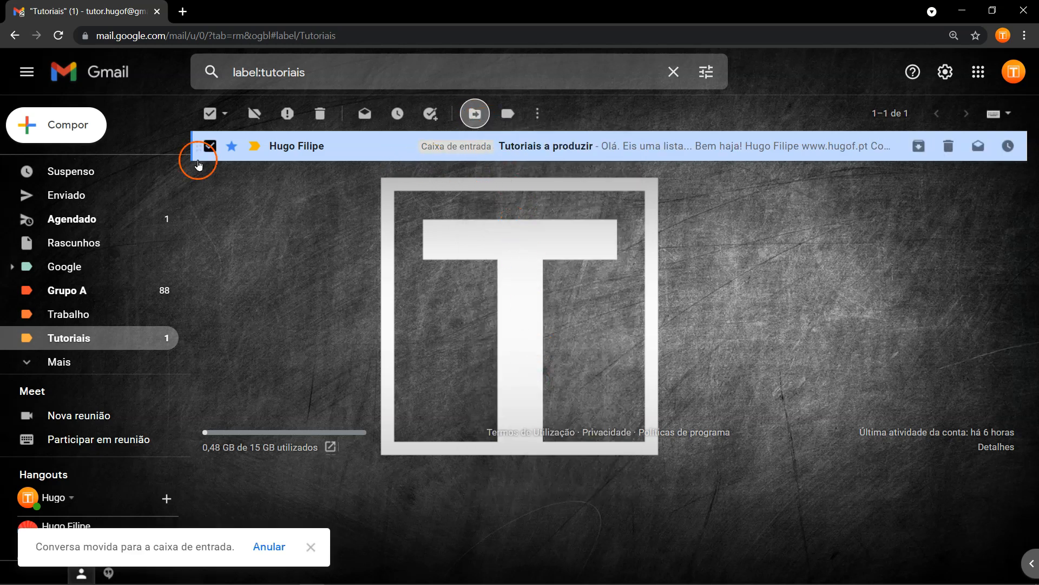
pyautogui.scroll(1, 102, 198)
pyautogui.click(96, 168)
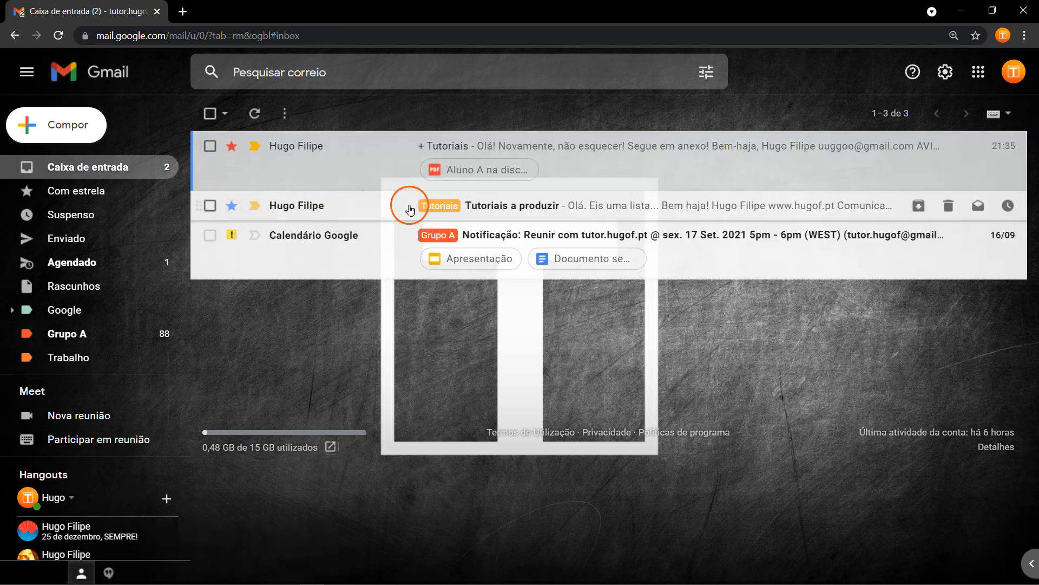
# Uncheck Tutoriais in the conversation's label list, apply, then open 'Tutoriais a produzir'.
pyautogui.click(211, 208)
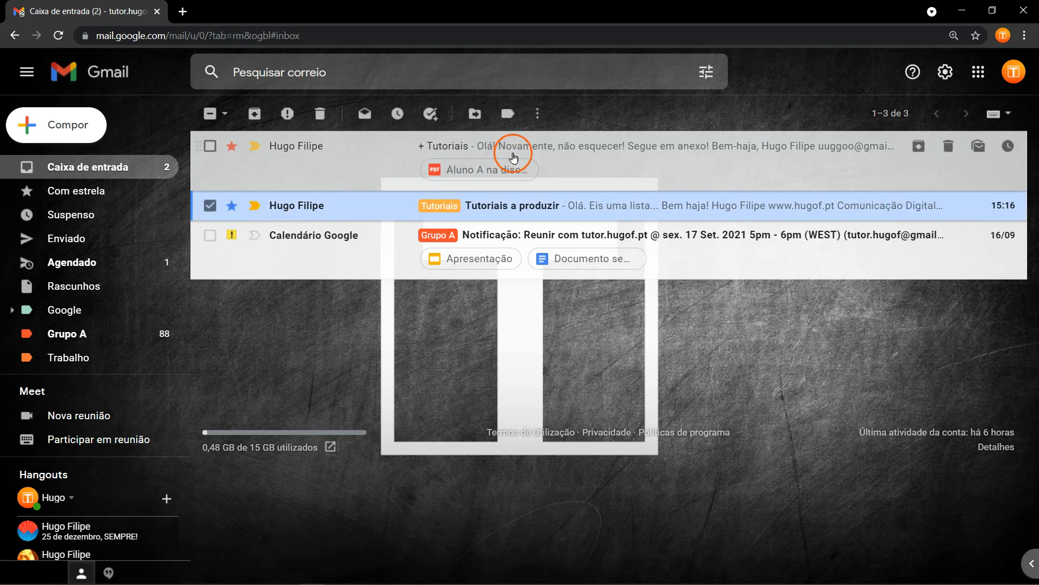
pyautogui.click(516, 120)
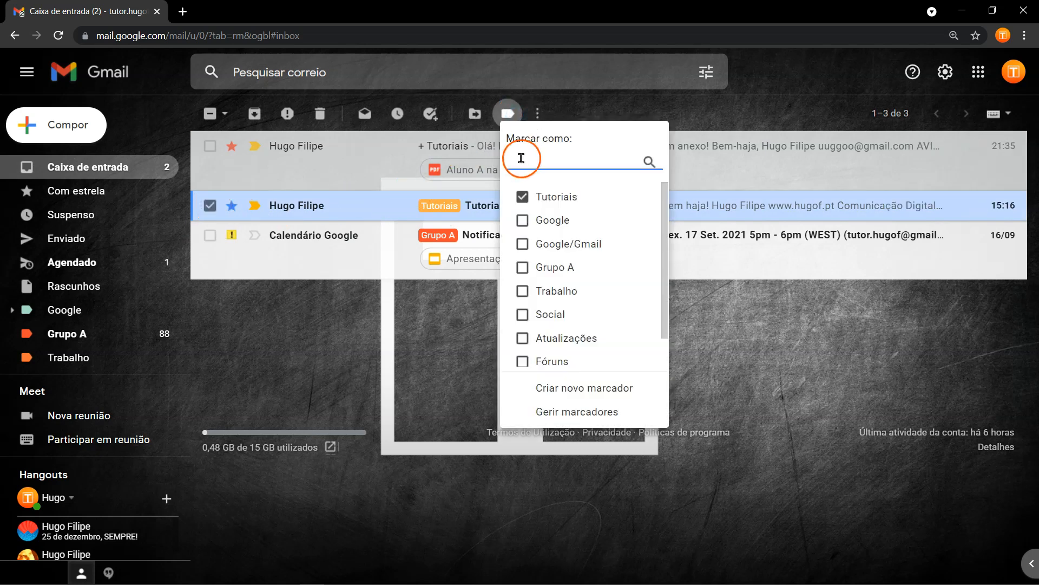
pyautogui.click(523, 198)
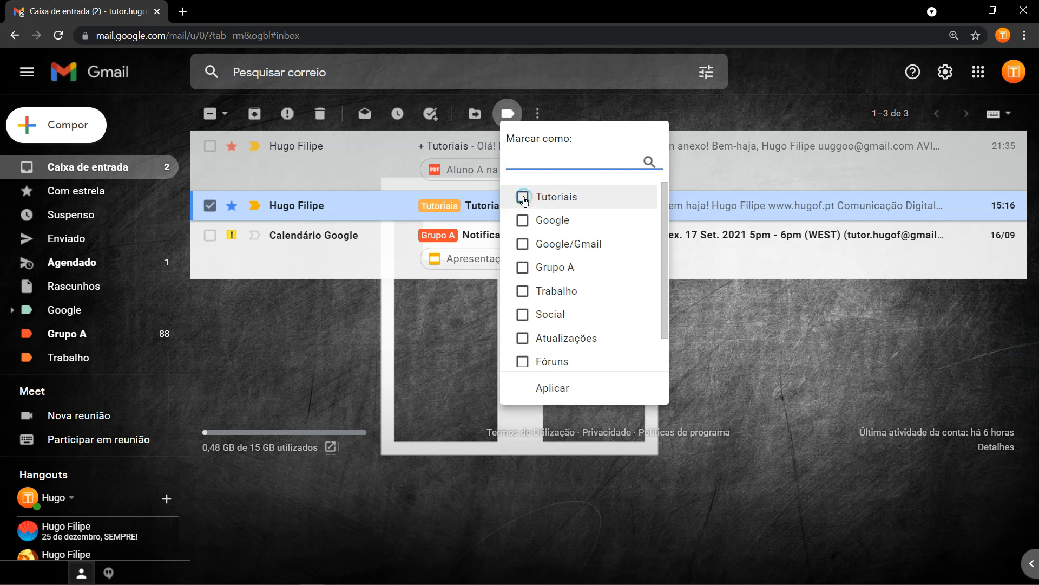
pyautogui.click(552, 388)
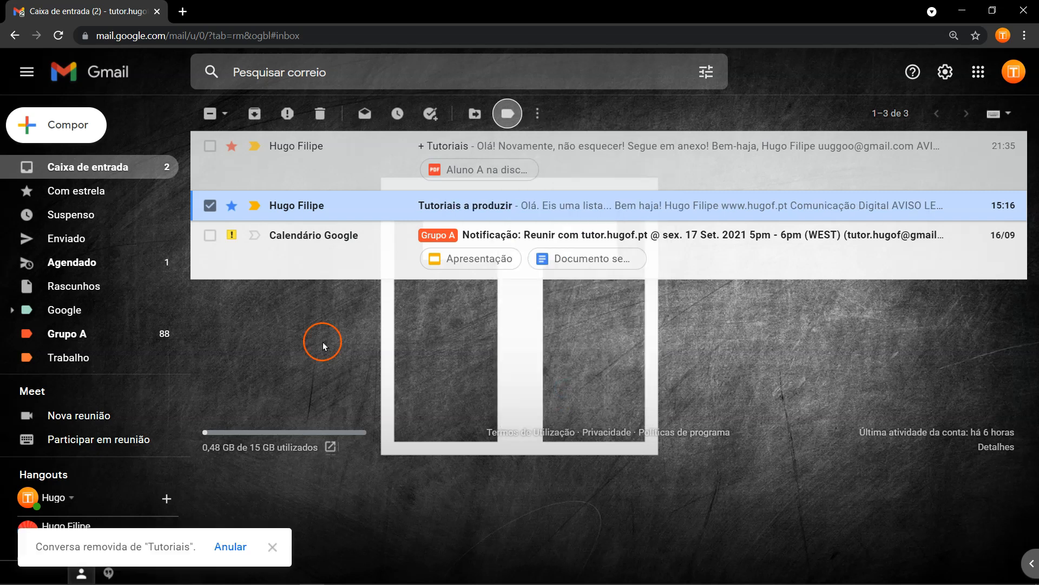
pyautogui.click(209, 206)
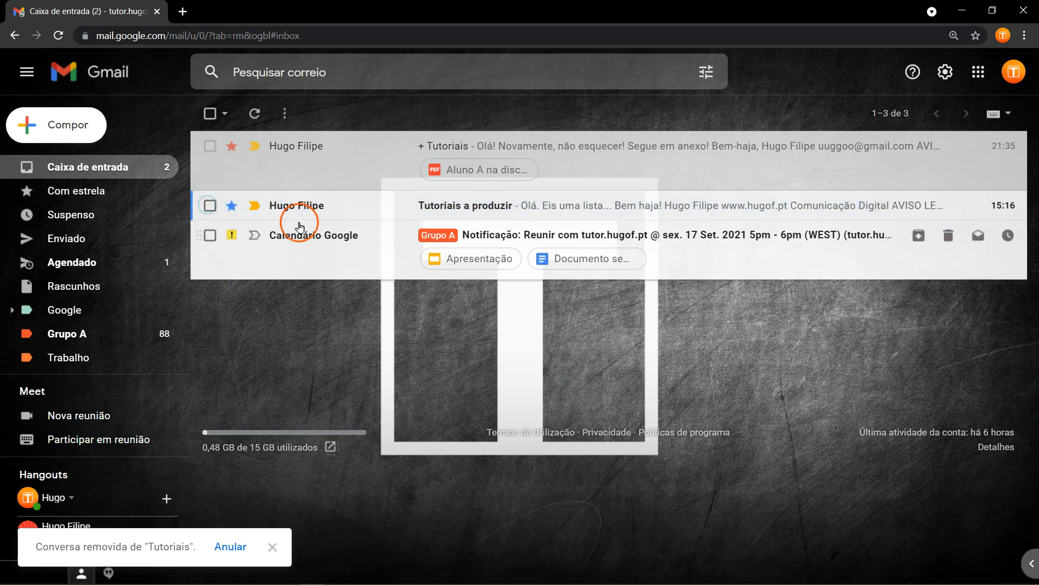
pyautogui.click(318, 209)
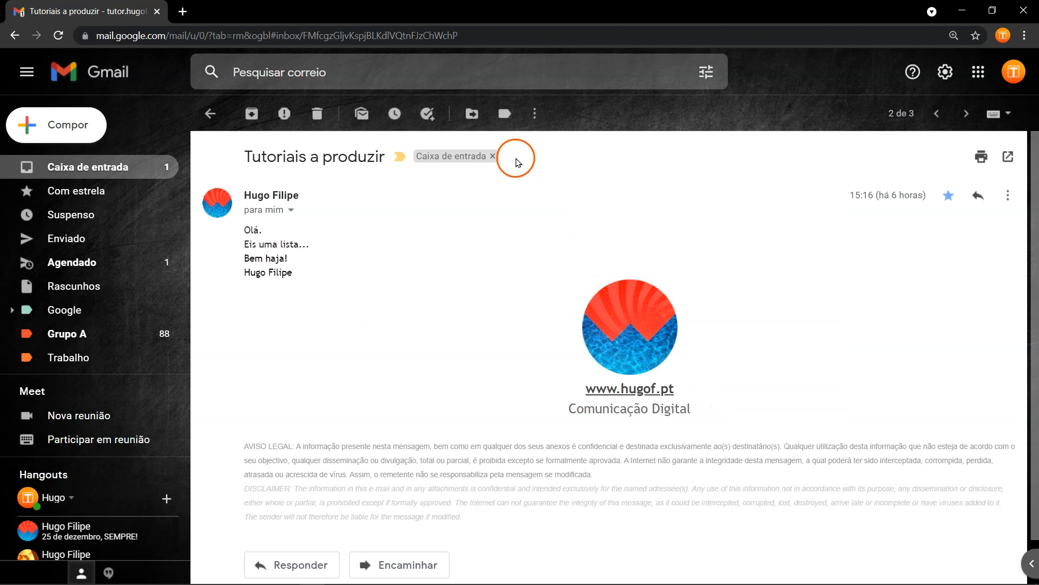
pyautogui.click(474, 117)
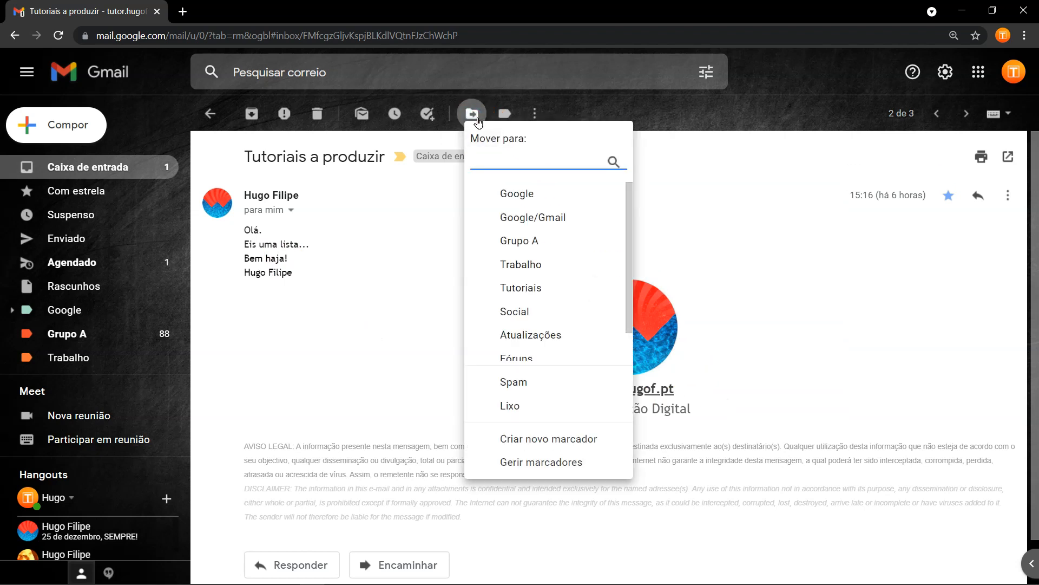
pyautogui.click(548, 288)
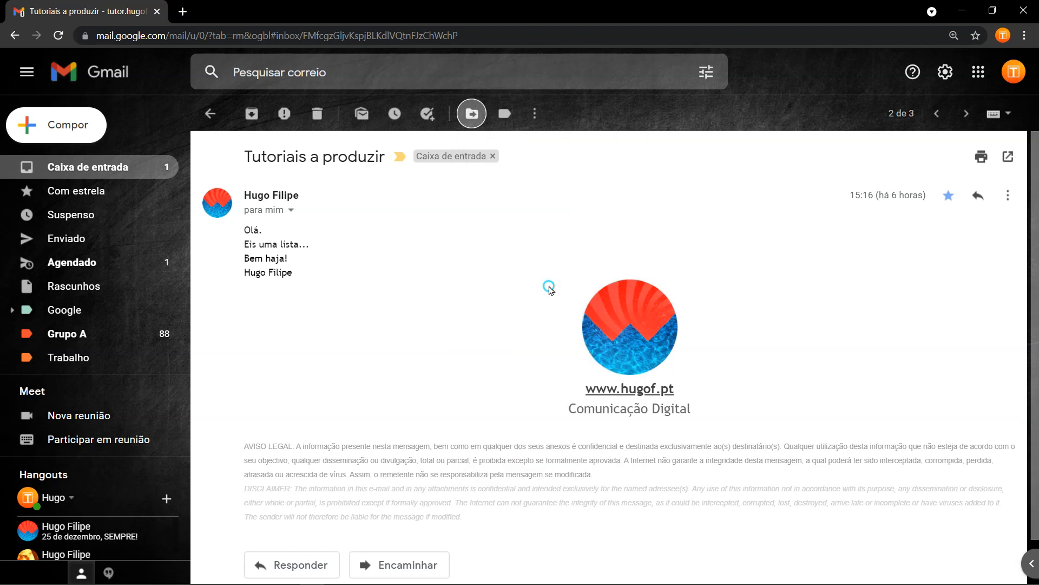
pyautogui.scroll(-1, 116, 369)
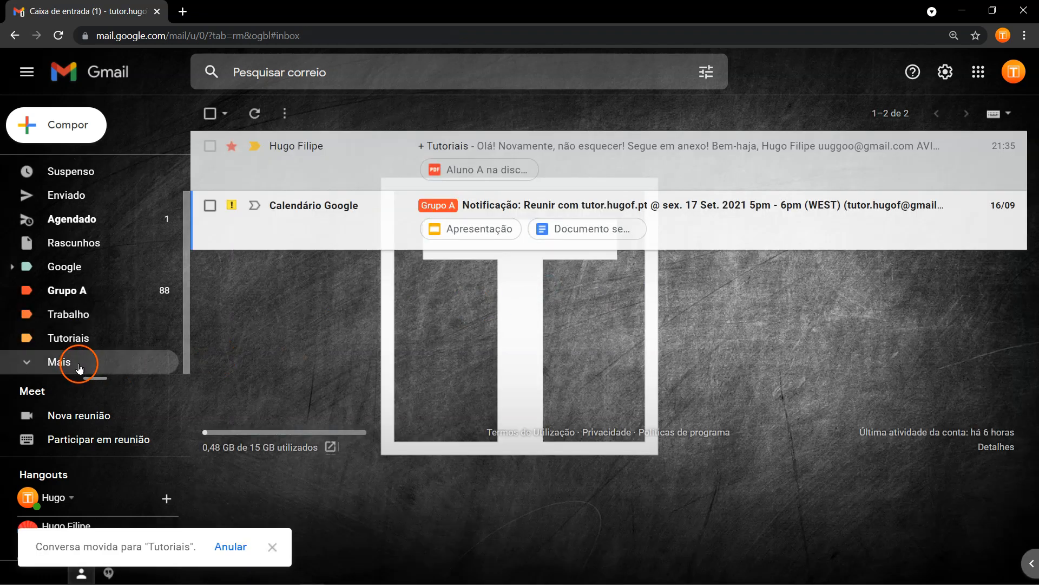
pyautogui.click(85, 343)
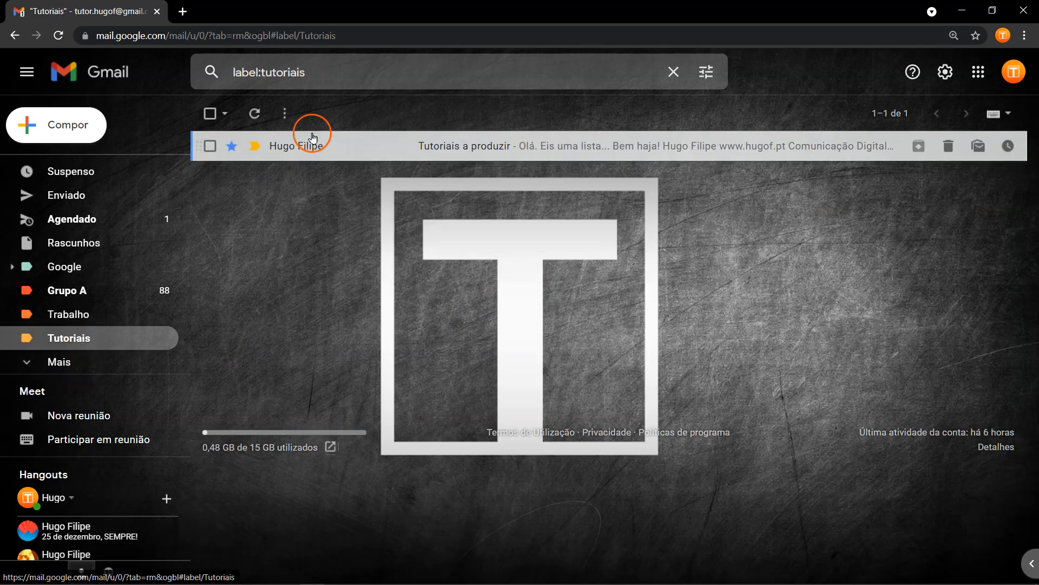
pyautogui.click(210, 146)
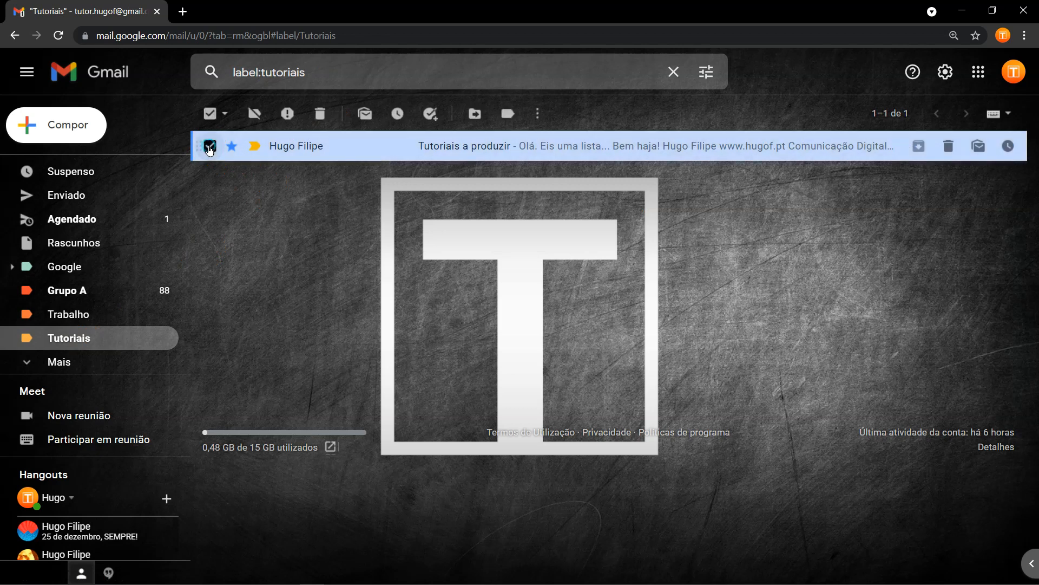
pyautogui.click(476, 113)
pyautogui.click(546, 374)
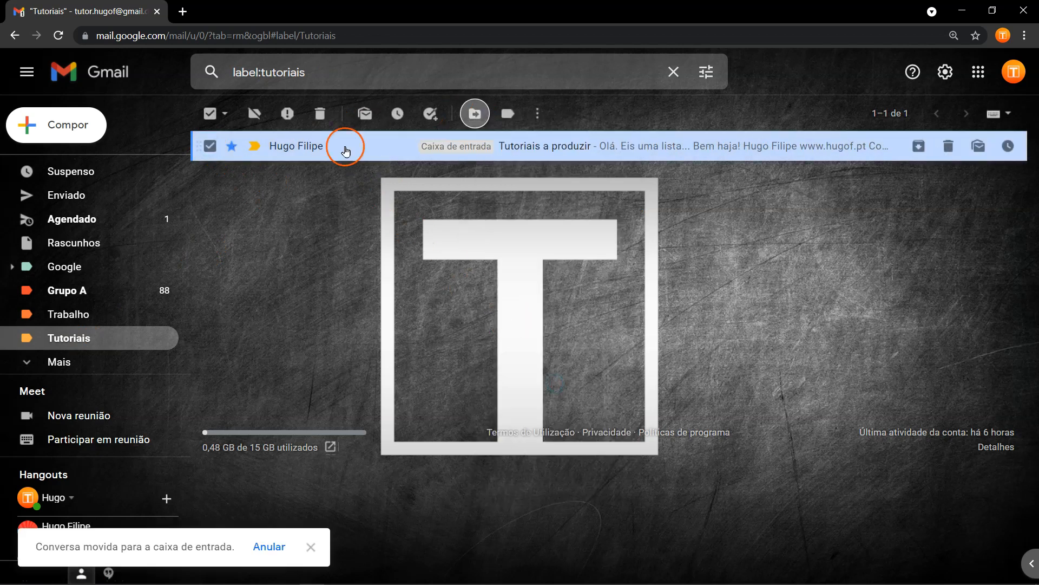
pyautogui.click(254, 113)
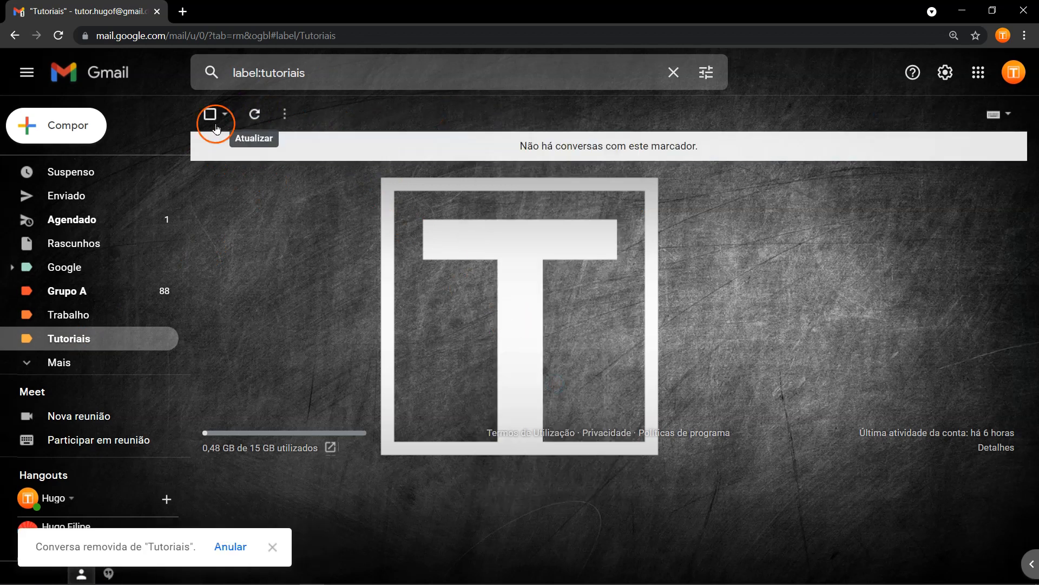
pyautogui.scroll(2, 123, 199)
pyautogui.click(116, 172)
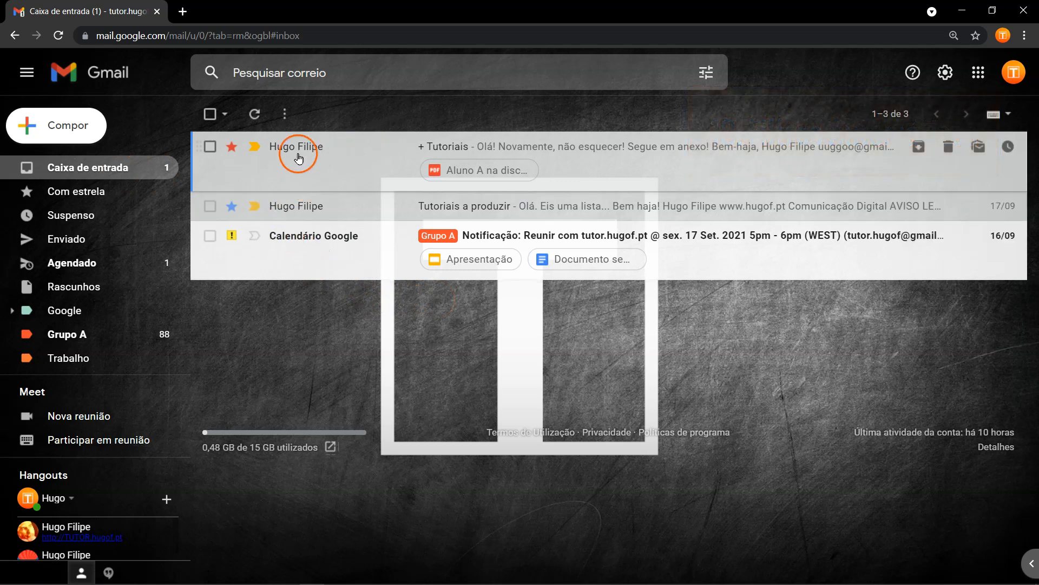
# Open the '+ Tutoriais' message and choose 'Filtrar mensagens como estas' from its More menu.
pyautogui.click(211, 147)
pyautogui.click(211, 147)
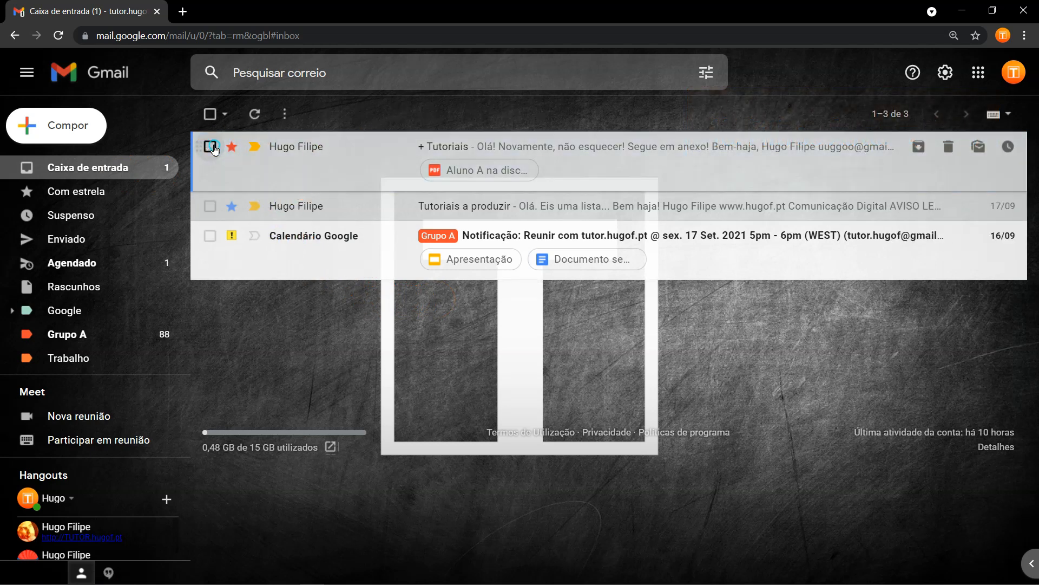
pyautogui.click(303, 148)
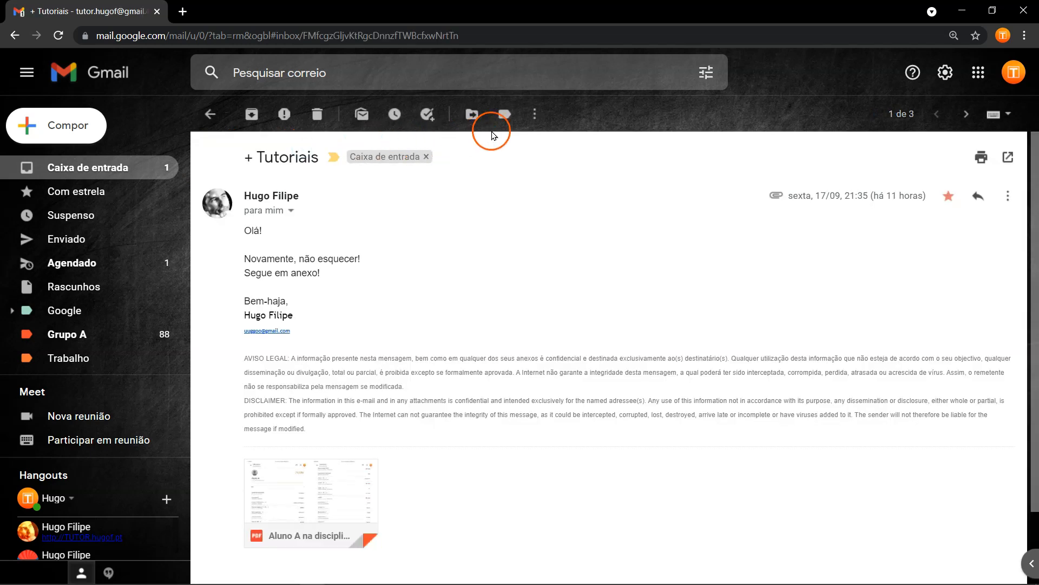
pyautogui.click(537, 114)
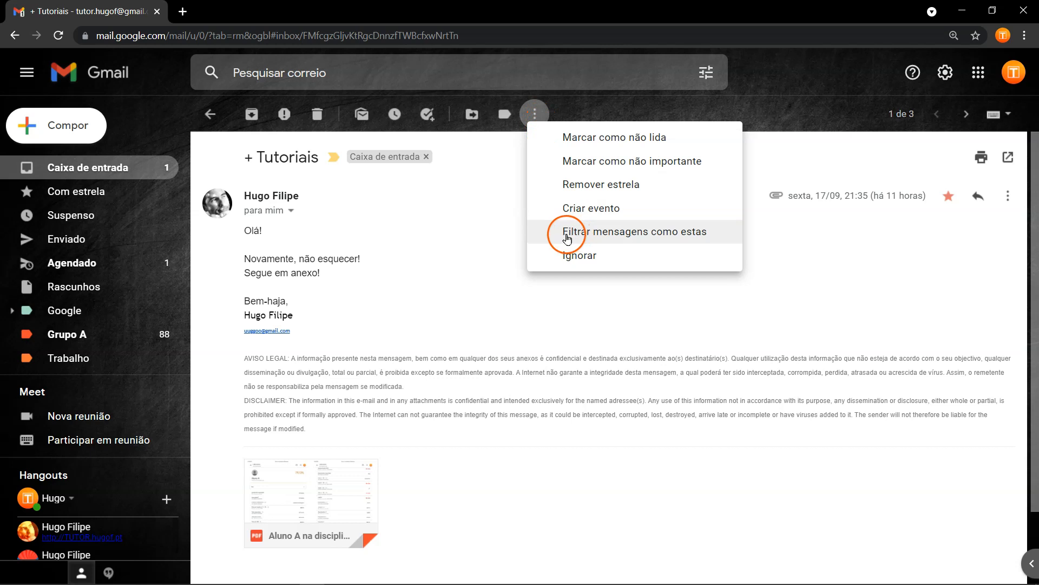
pyautogui.click(703, 239)
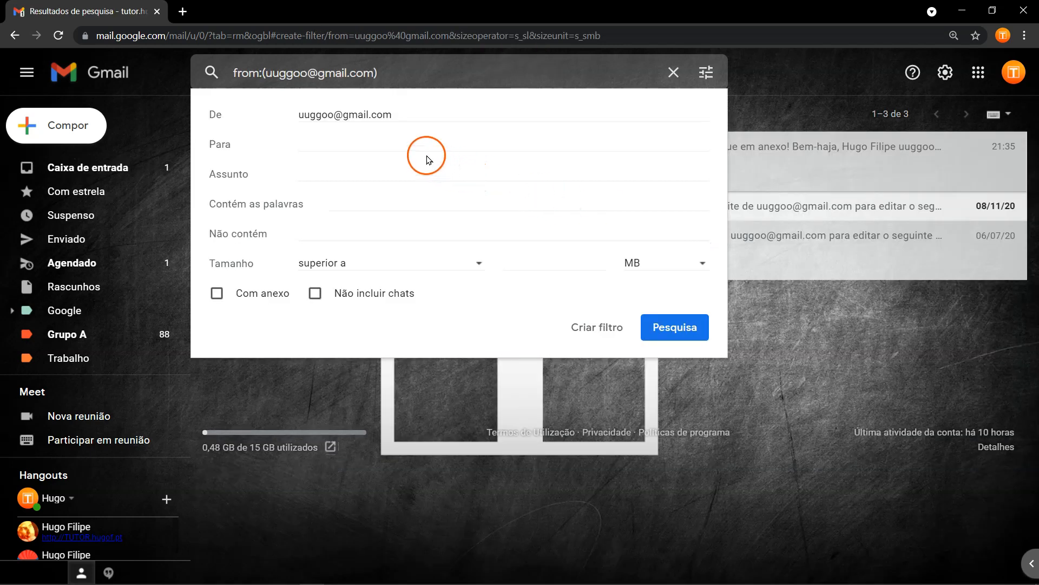
# Clear the prefilled De and Para criteria of the filter.
pyautogui.click(398, 113)
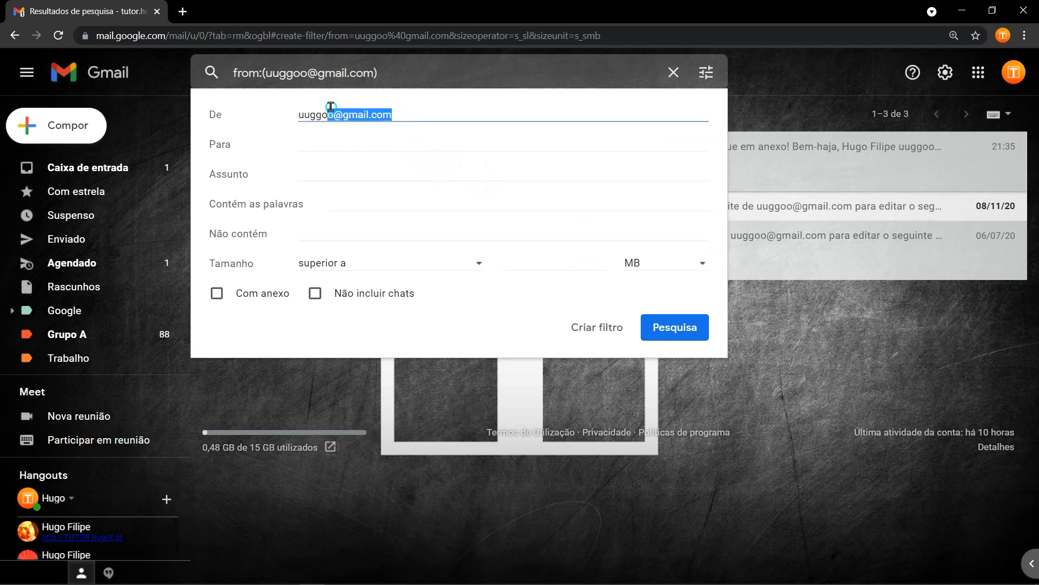
pyautogui.click(389, 124)
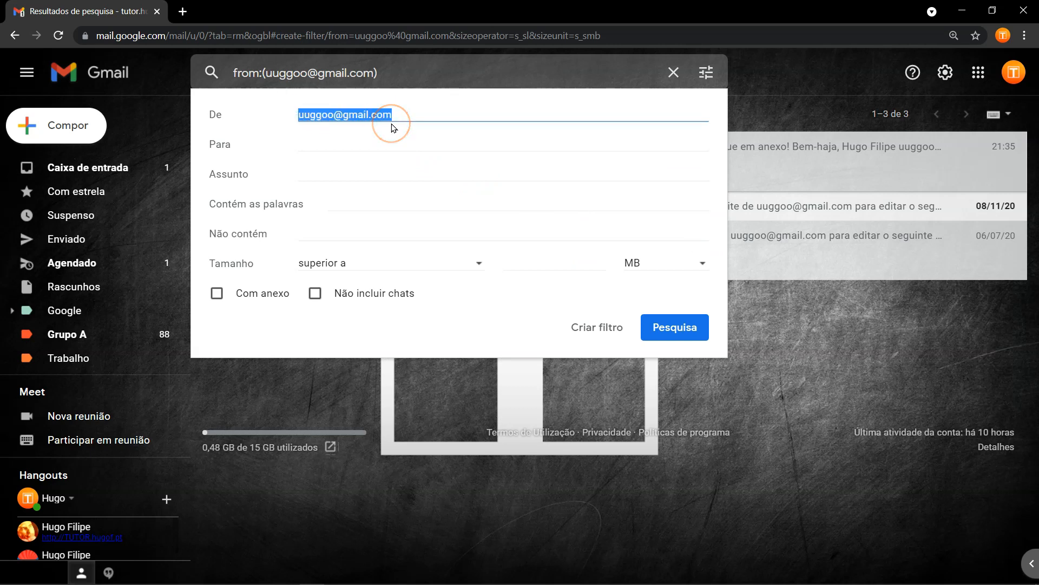
pyautogui.press('BackSpace')
pyautogui.click(329, 144)
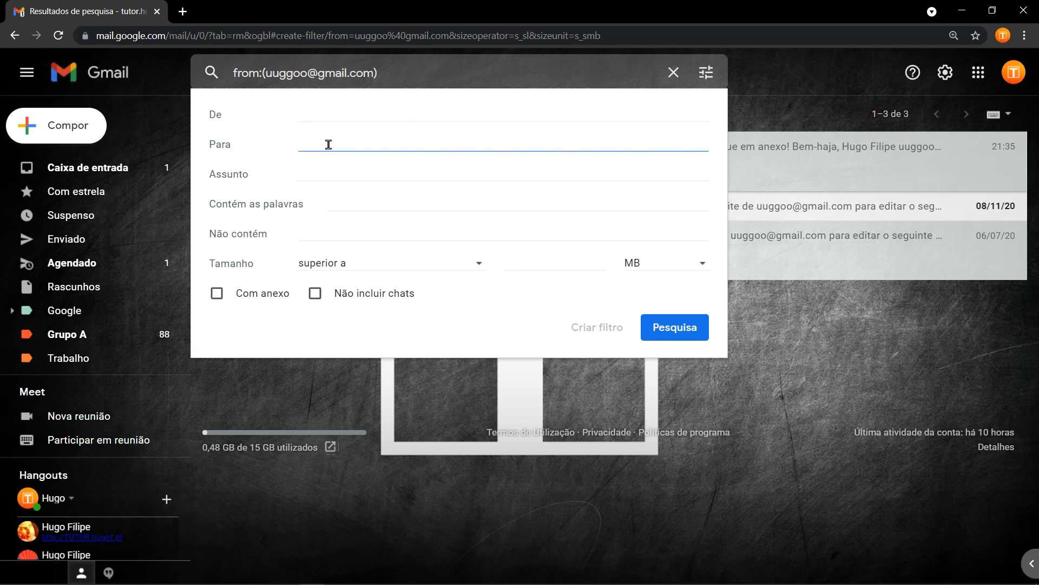
pyautogui.write('uu')
pyautogui.click(348, 173)
pyautogui.tripleClick(347, 142)
pyautogui.press('BackSpace')
# Enter 'tutoriais' as the Assunto criterion and continue with Criar filtro.
pyautogui.click(344, 169)
pyautogui.press('Down')
pyautogui.press('Return')
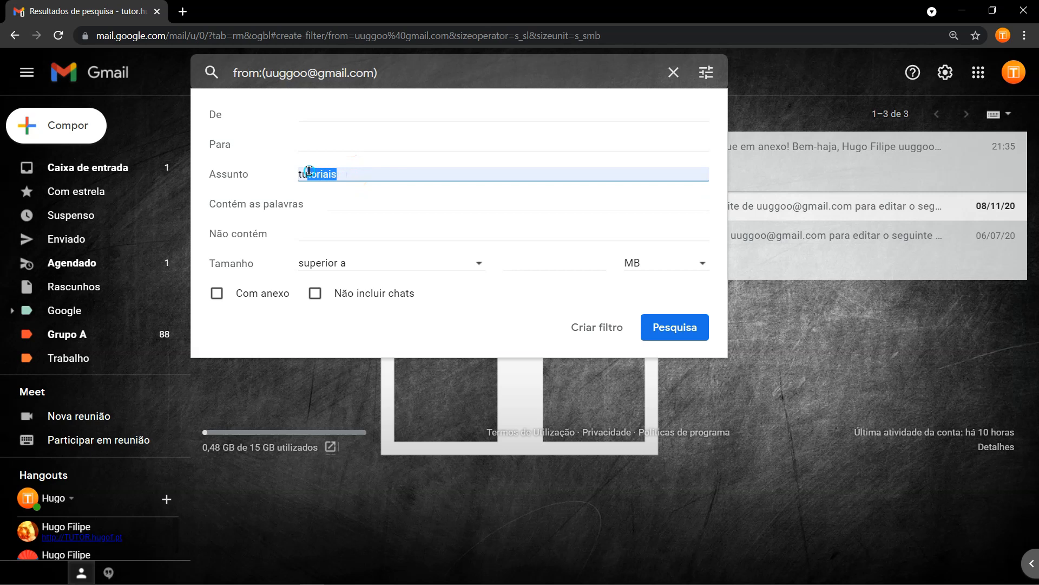
pyautogui.click(372, 172)
pyautogui.click(348, 112)
pyautogui.click(360, 230)
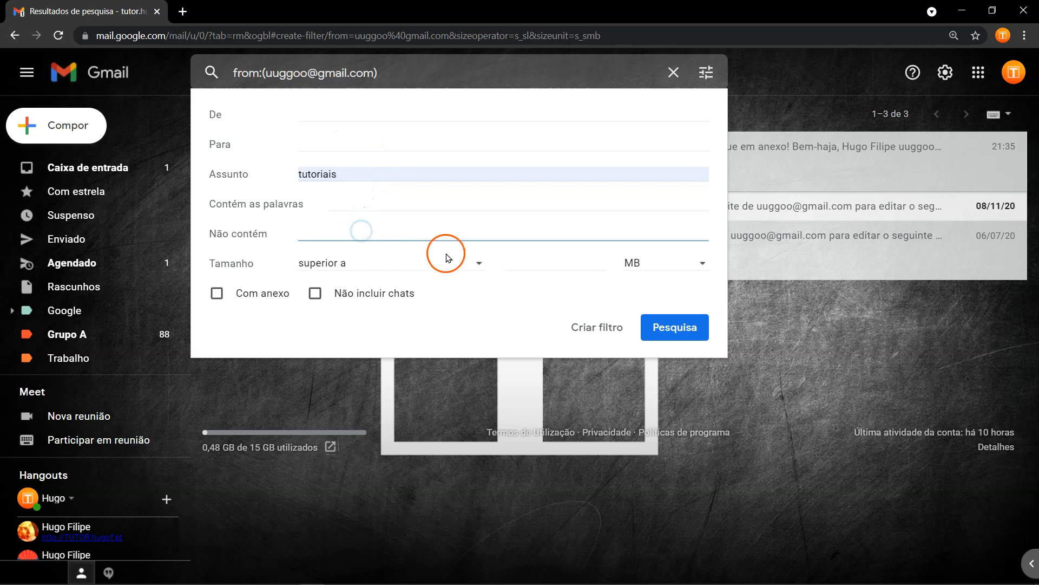
pyautogui.click(372, 173)
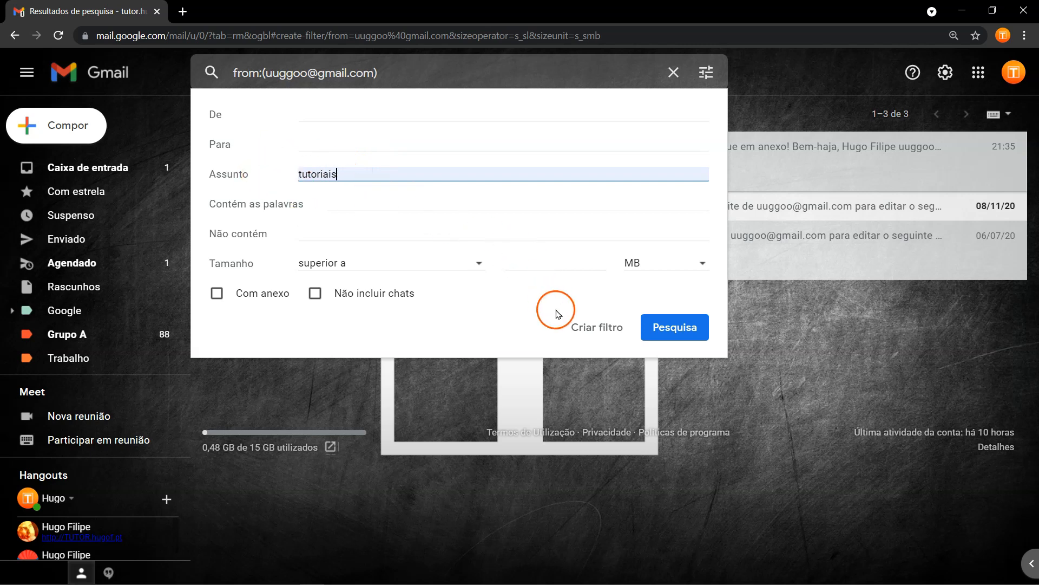
pyautogui.click(596, 334)
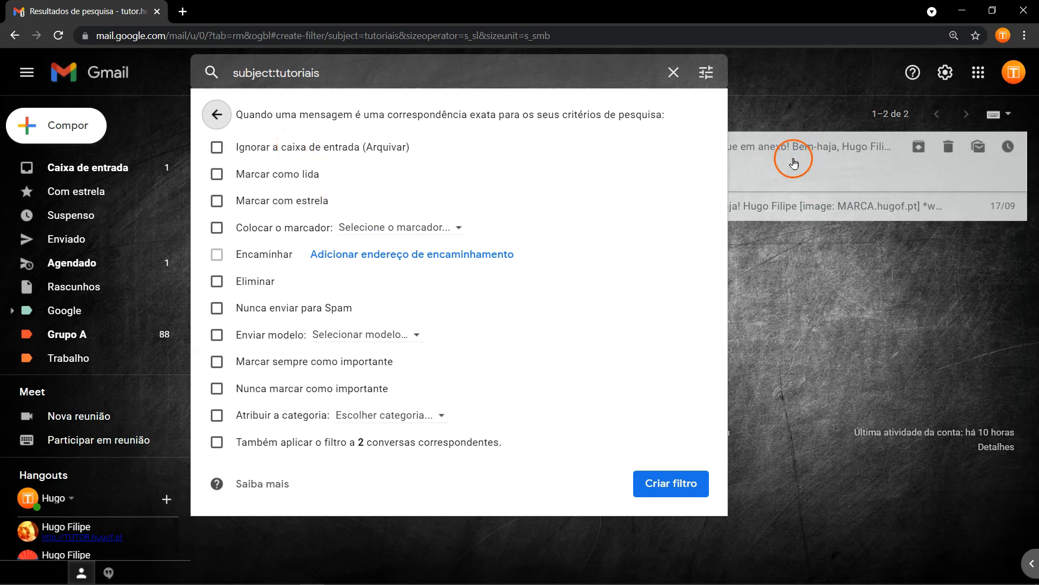
# Create the filter applying label Tutoriais, never sending to Spam, and covering 2 existing conversations.
pyautogui.click(295, 227)
pyautogui.click(385, 227)
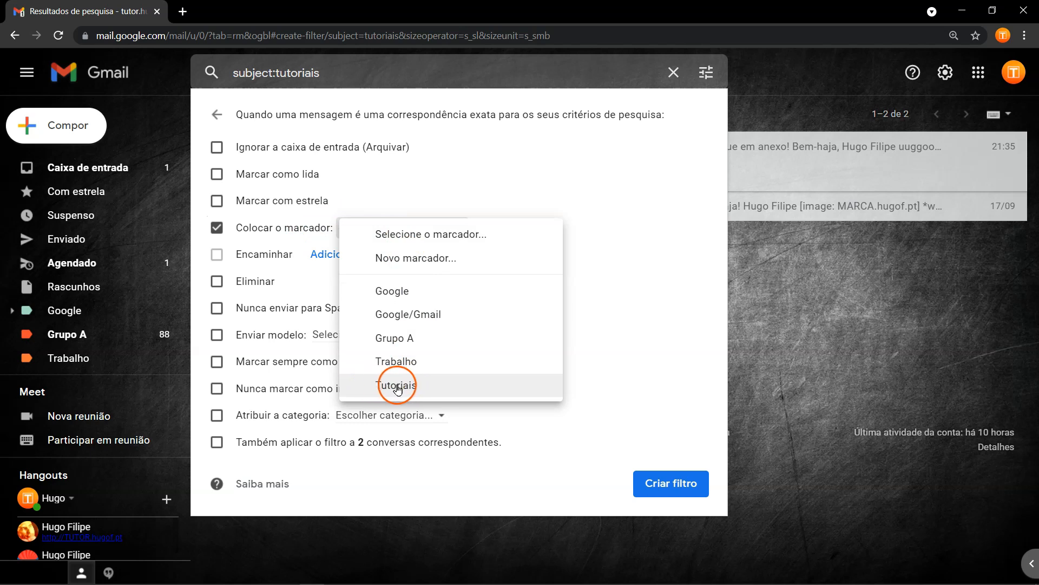
pyautogui.click(420, 387)
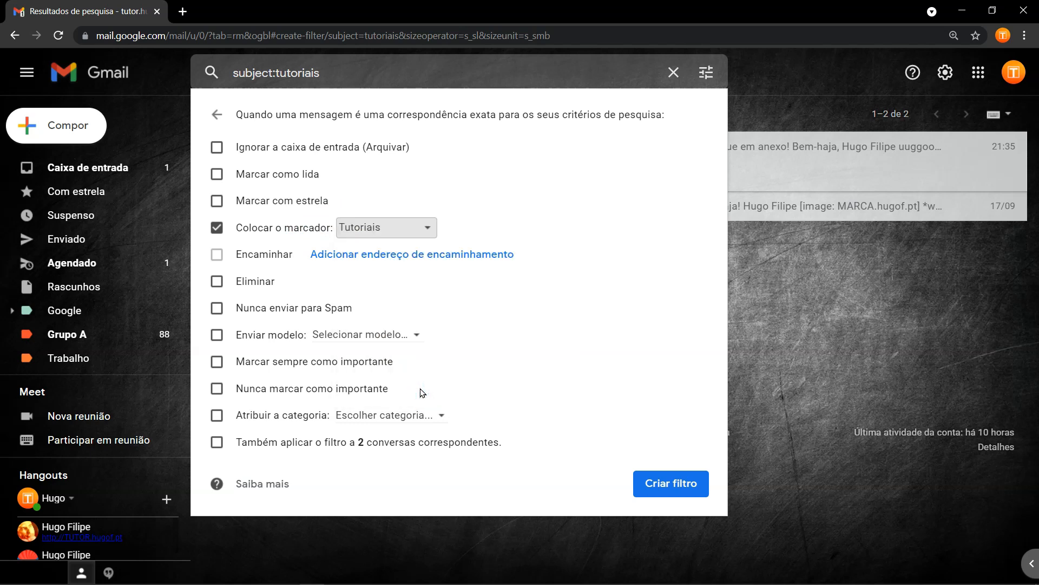
pyautogui.click(316, 308)
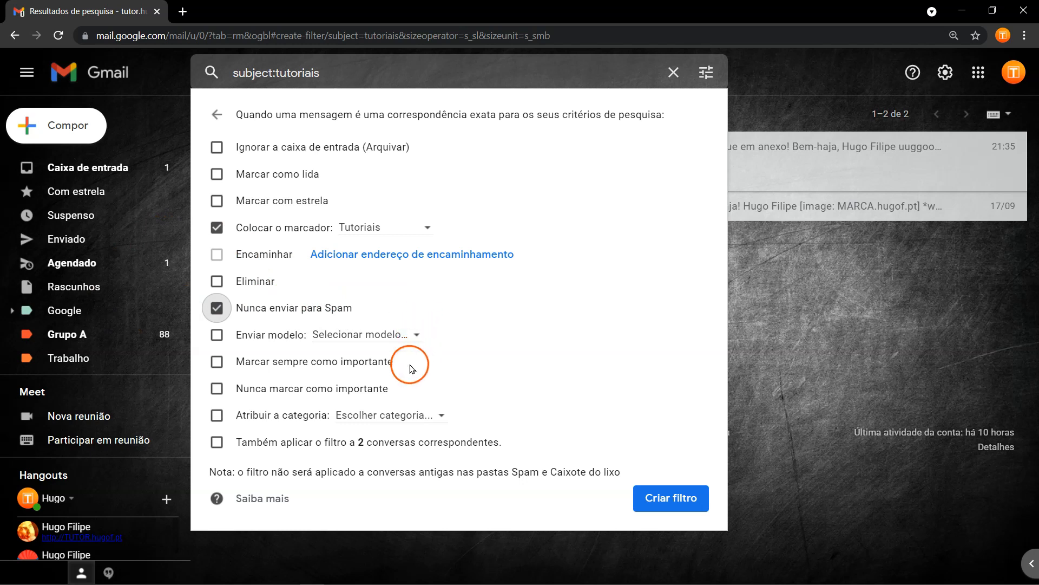
pyautogui.click(288, 442)
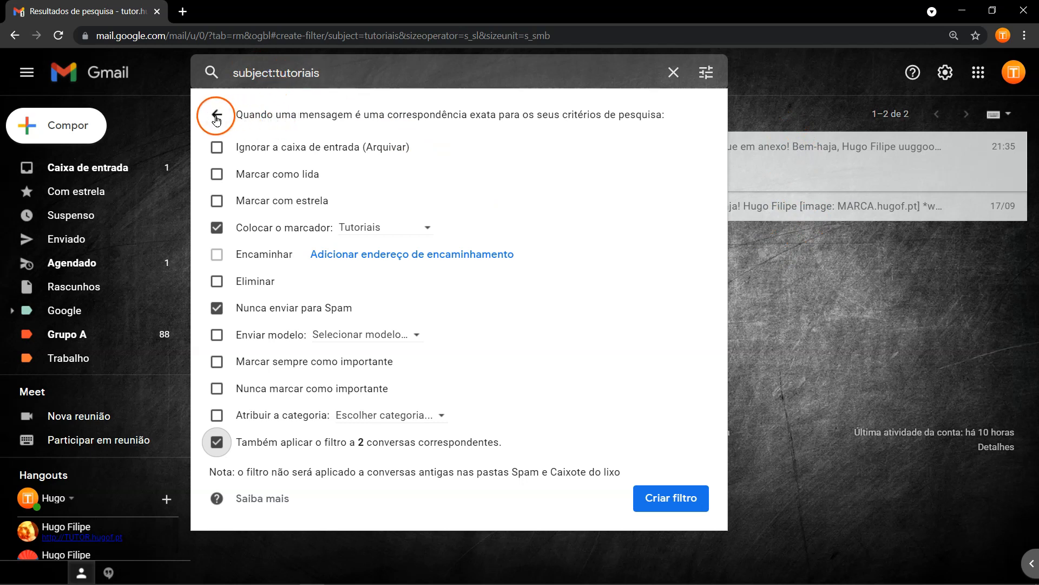
pyautogui.click(664, 497)
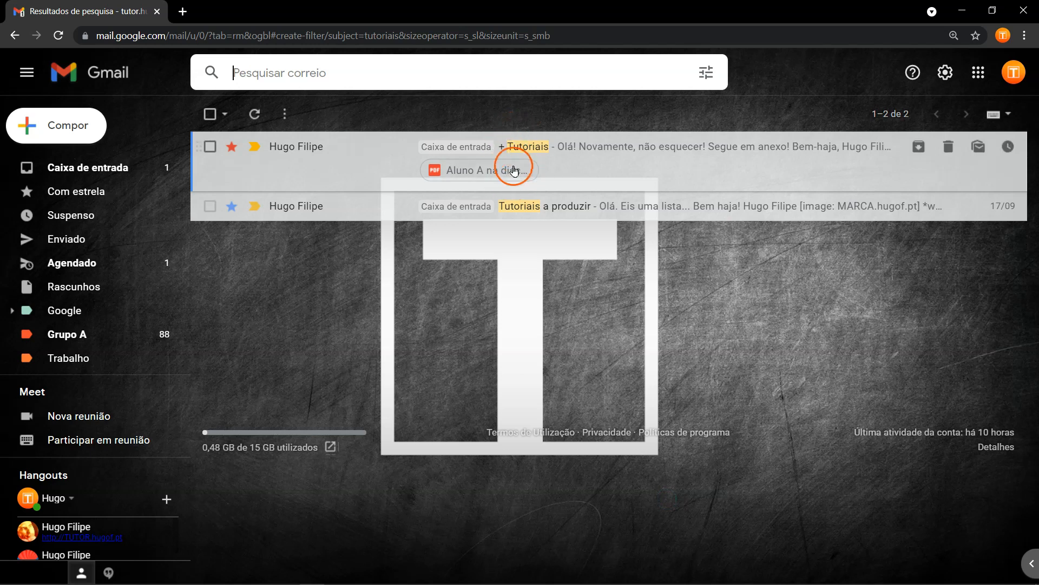
# Open the Tutoriais label to confirm both tutorial messages are tagged, then return to Caixa de entrada.
pyautogui.scroll(-1, 129, 268)
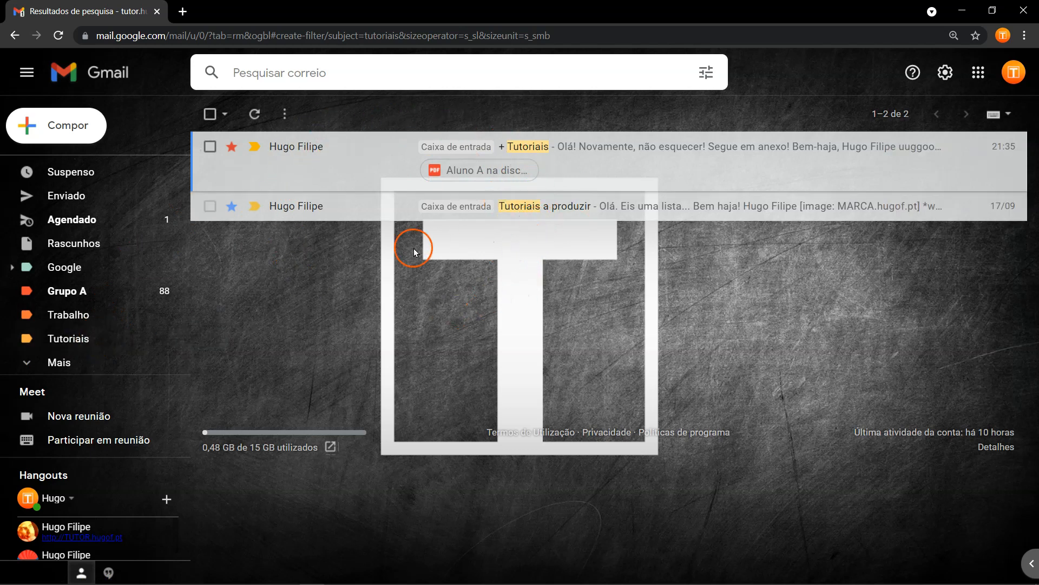
pyautogui.scroll(2, 164, 237)
pyautogui.click(120, 171)
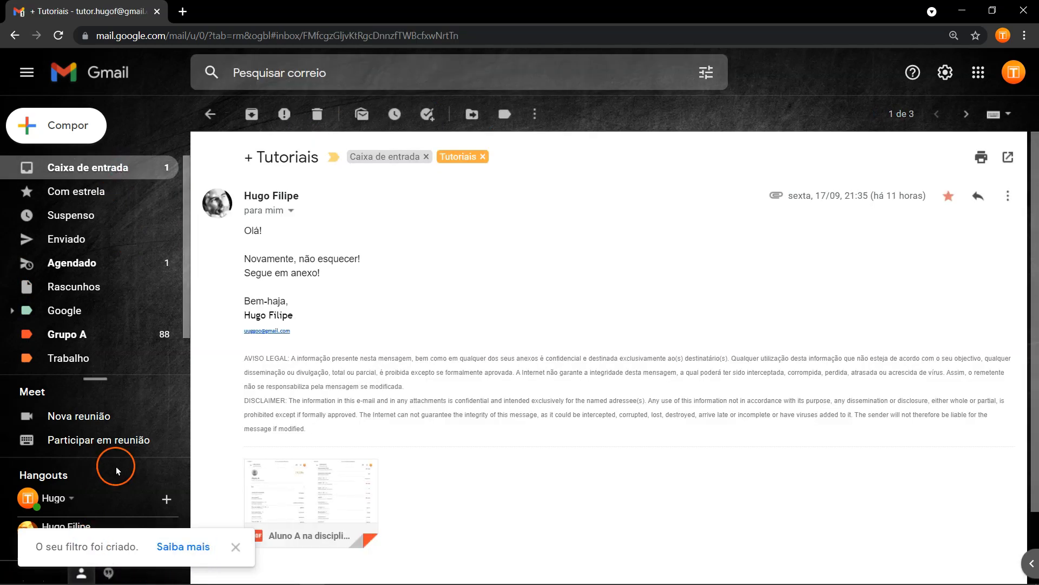
pyautogui.click(104, 163)
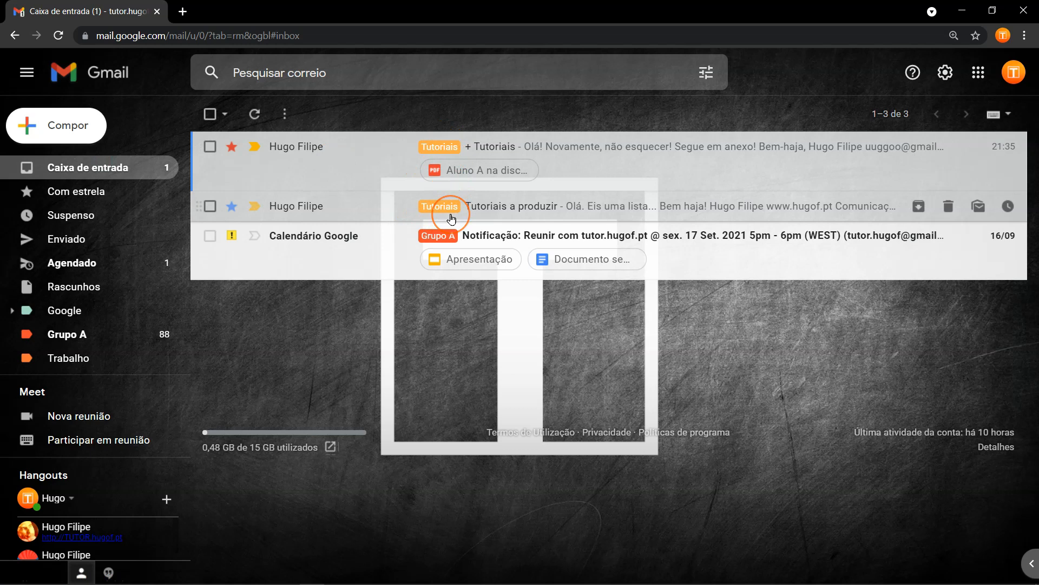
pyautogui.scroll(-1, 127, 318)
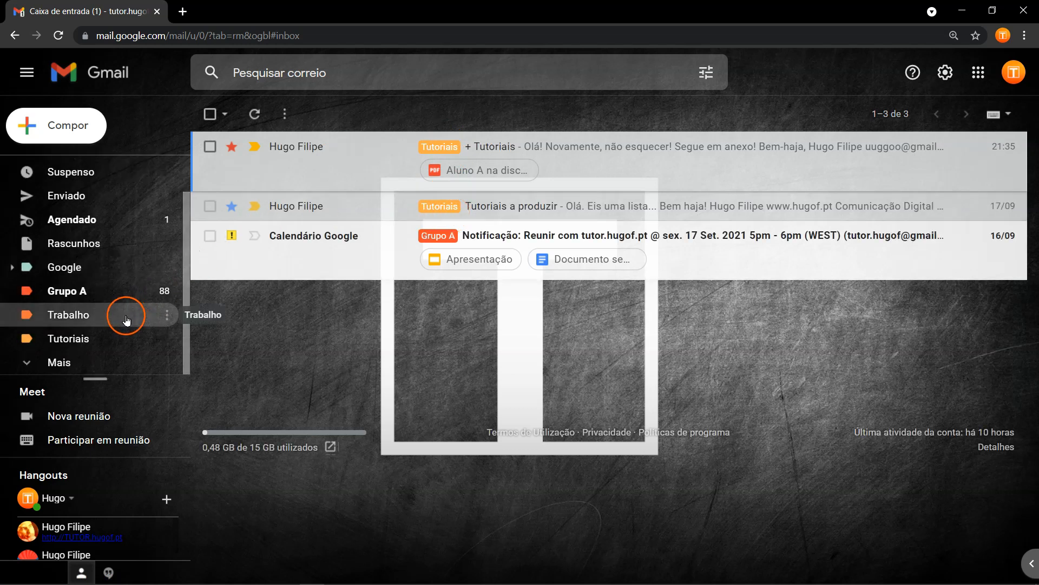
pyautogui.click(110, 336)
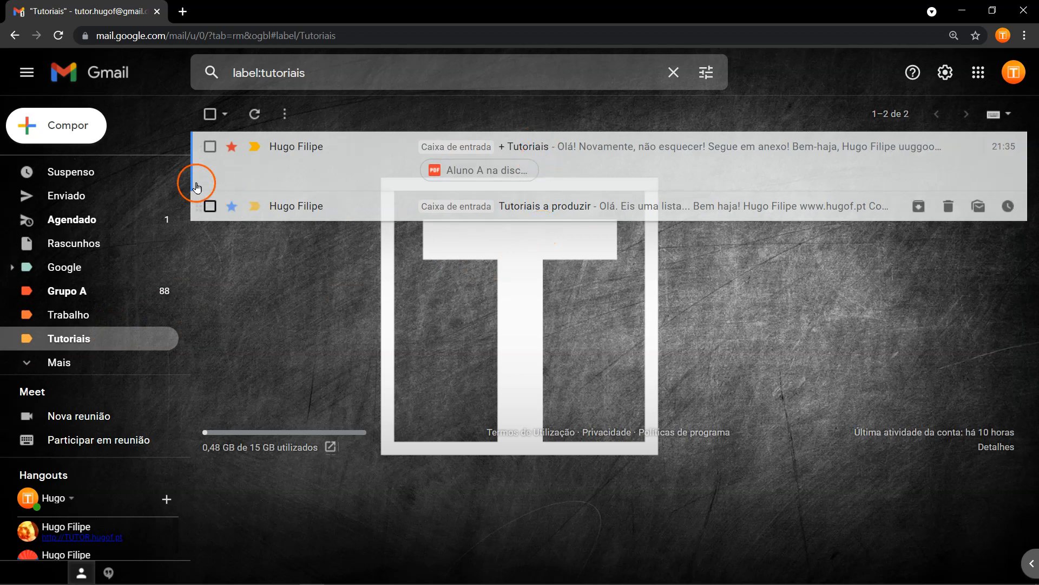
pyautogui.scroll(1, 111, 213)
pyautogui.click(105, 171)
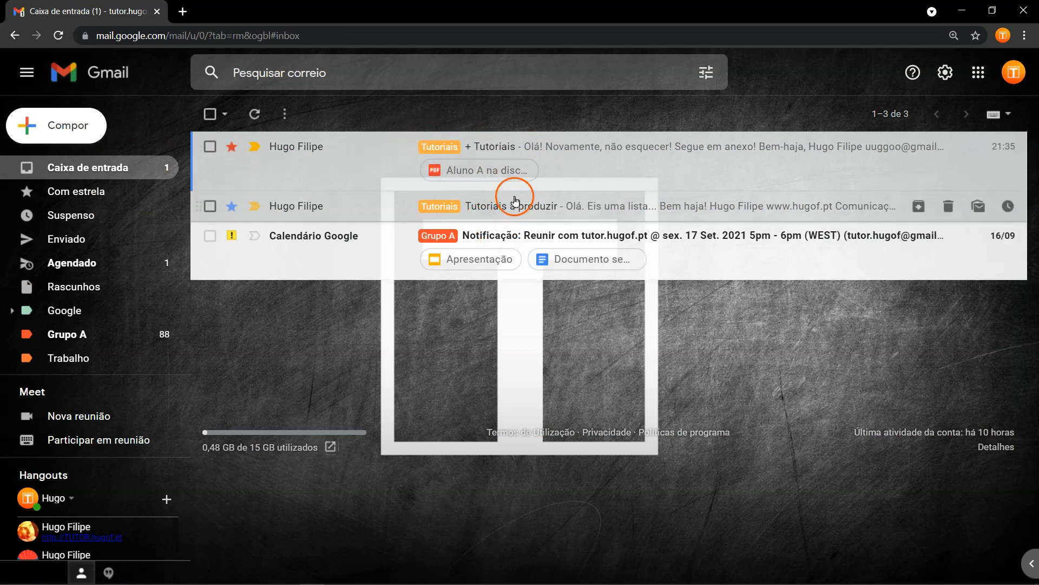
pyautogui.click(947, 72)
pyautogui.click(922, 145)
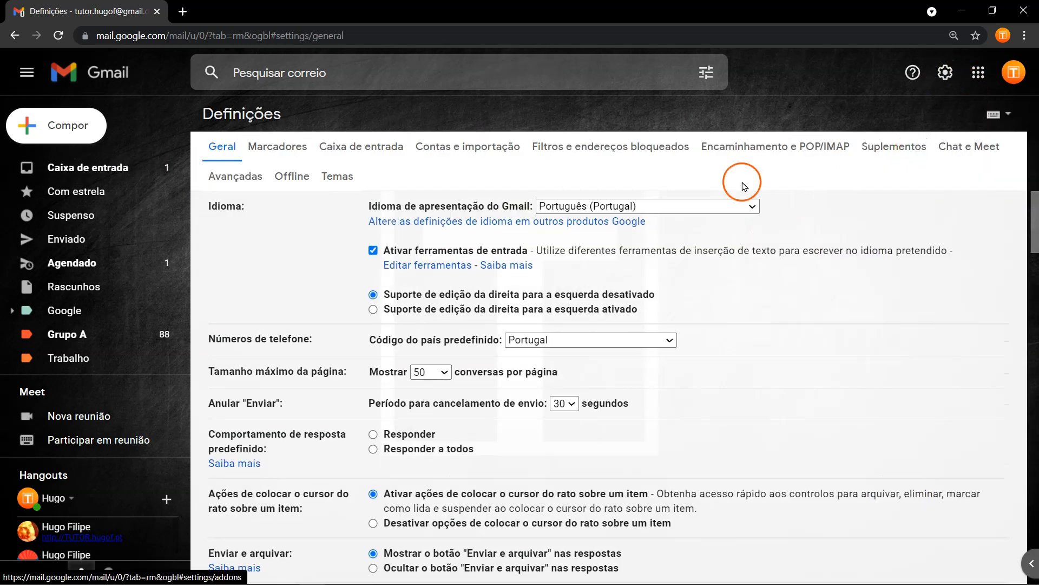
pyautogui.click(582, 151)
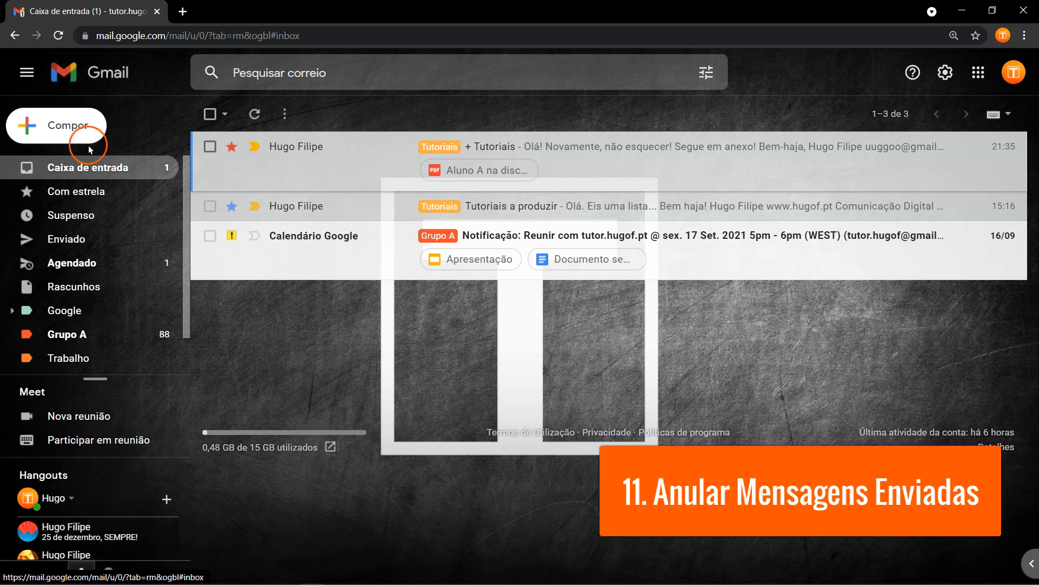
# Start a new message addressed to two contacts picked from the Para suggestions.
pyautogui.click(79, 132)
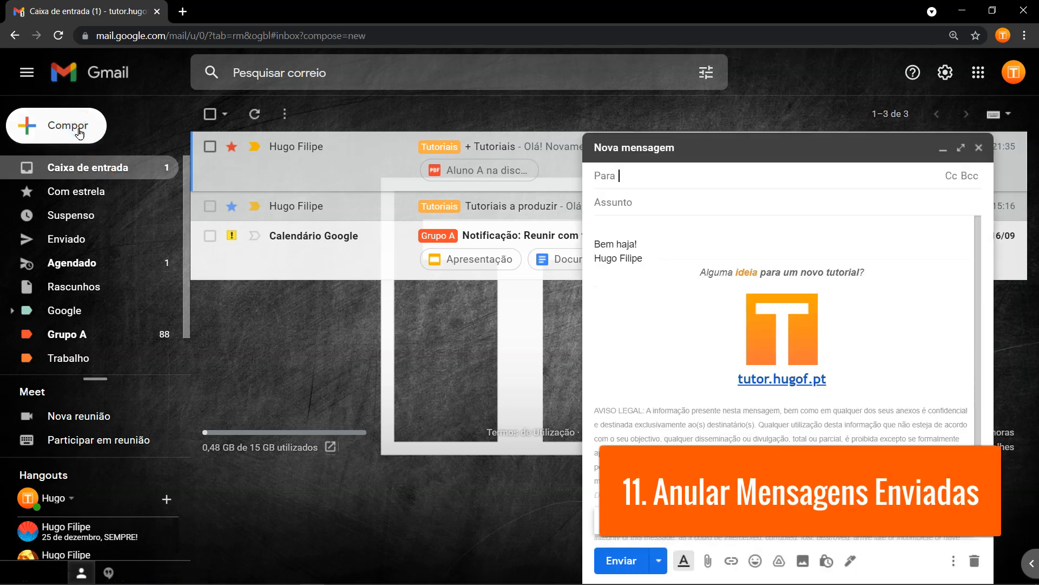
pyautogui.write('uug')
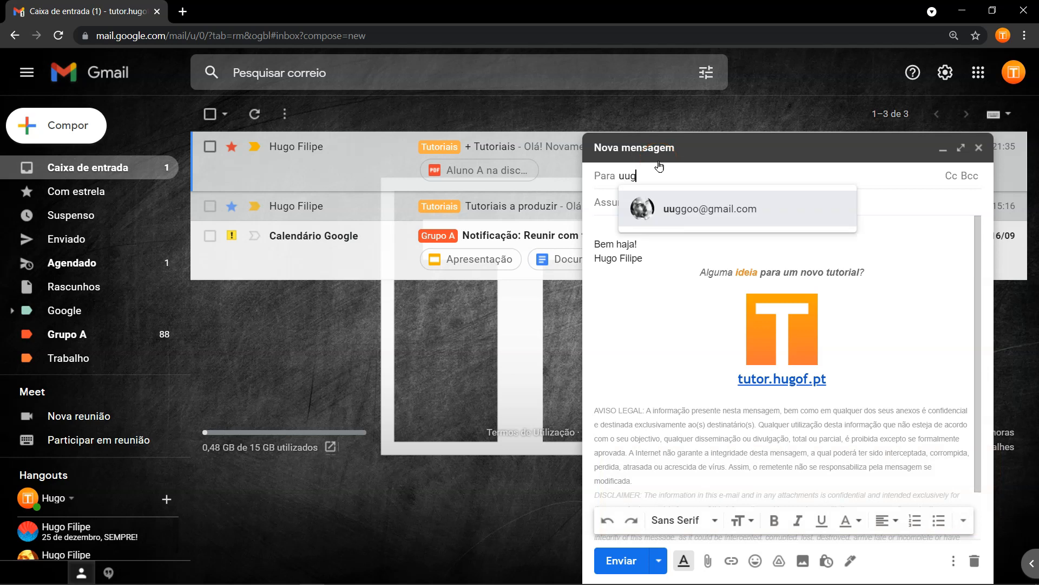
pyautogui.write('g')
pyautogui.click(689, 216)
pyautogui.write('21')
pyautogui.click(688, 220)
# Enter subject 'Importantíssimo!' and body 'e rgwer gwer gwer gwer gwergwer', then send.
pyautogui.click(689, 204)
pyautogui.write('Importantíssimo!')
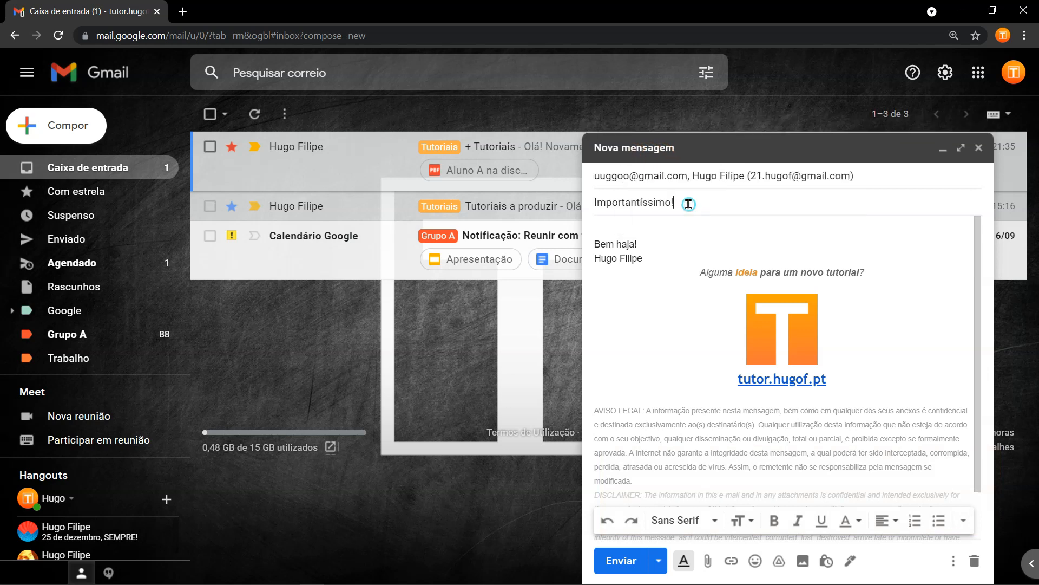
pyautogui.tripleClick(680, 203)
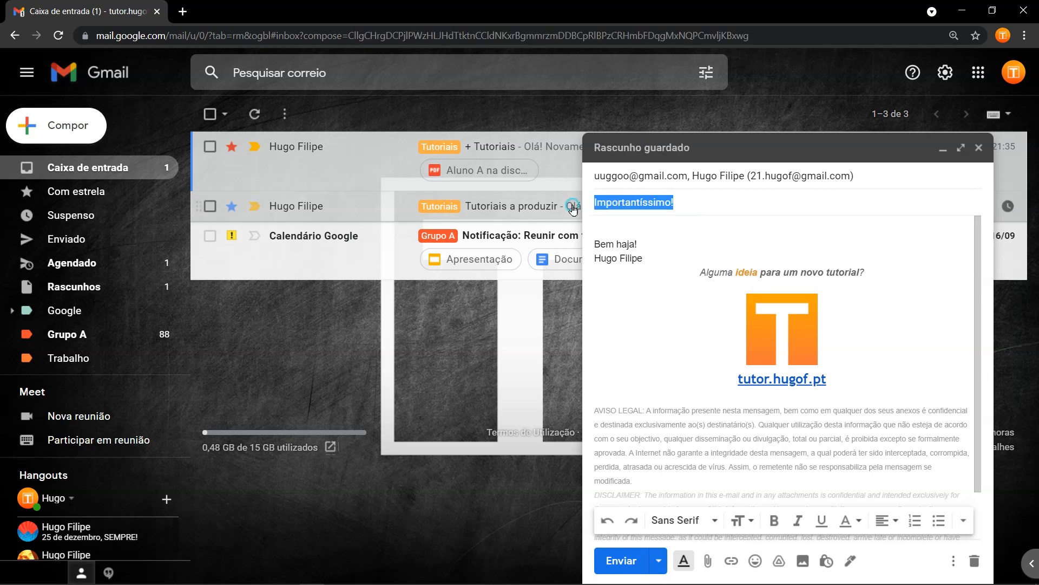
pyautogui.click(696, 199)
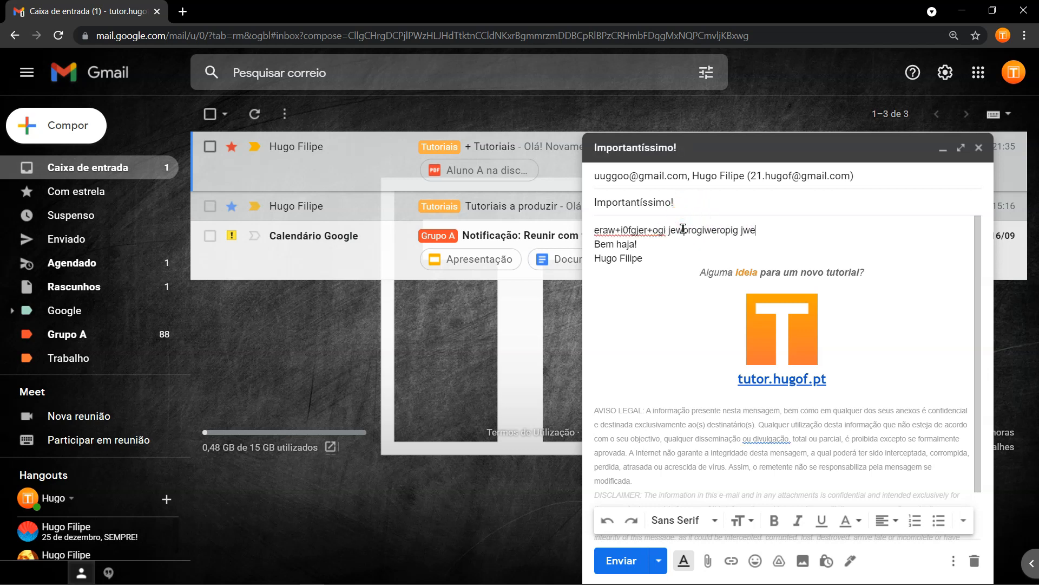
pyautogui.press('Return')
pyautogui.write('e rgwer gwer gwer gwer gwergwer')
pyautogui.press('Return')
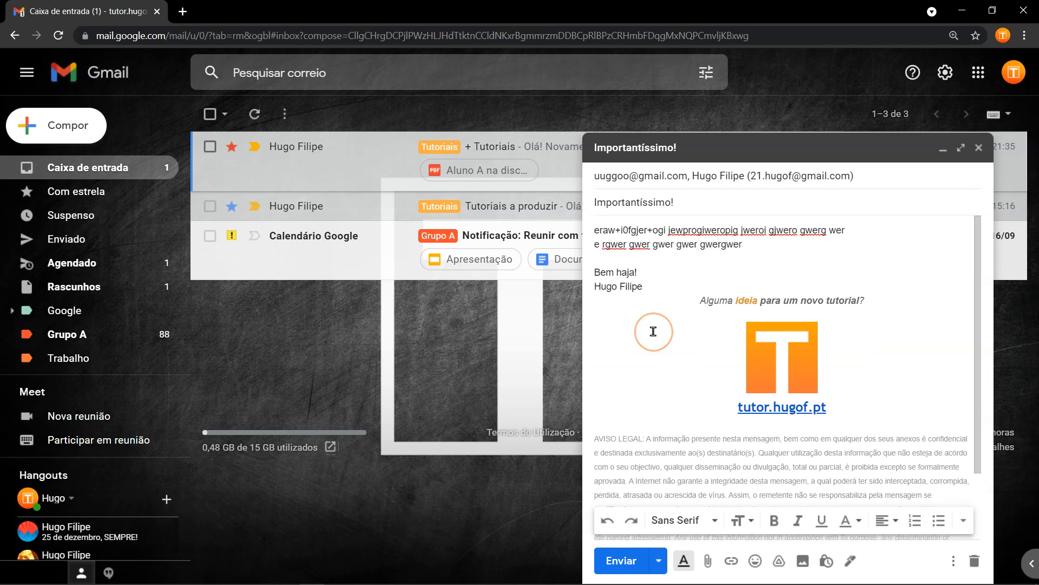
pyautogui.click(627, 560)
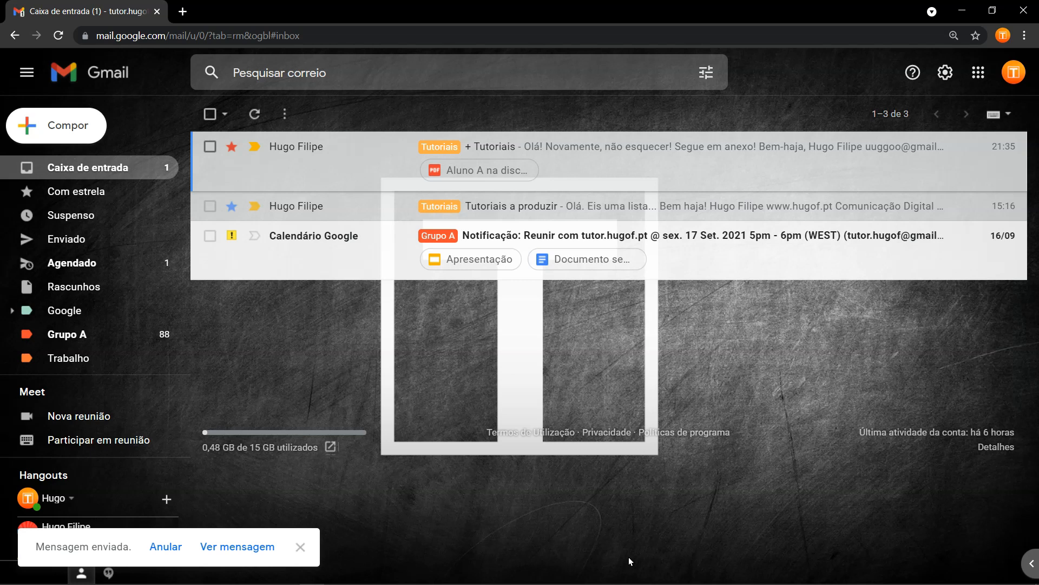
# Undo the 'Importantíssimo!' send, discard its draft, and open the General settings undo-send period choices.
pyautogui.click(166, 547)
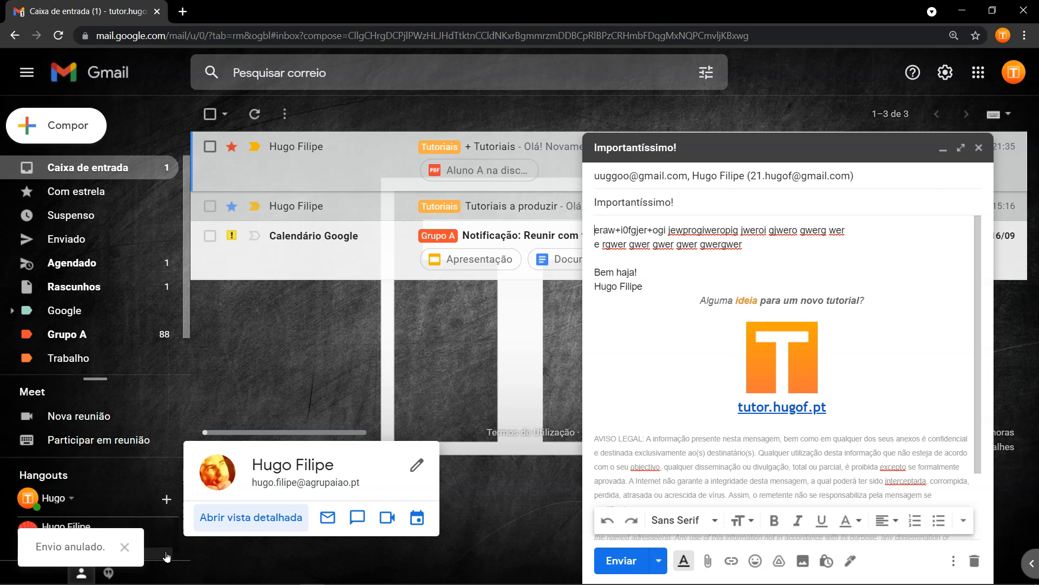
pyautogui.click(974, 561)
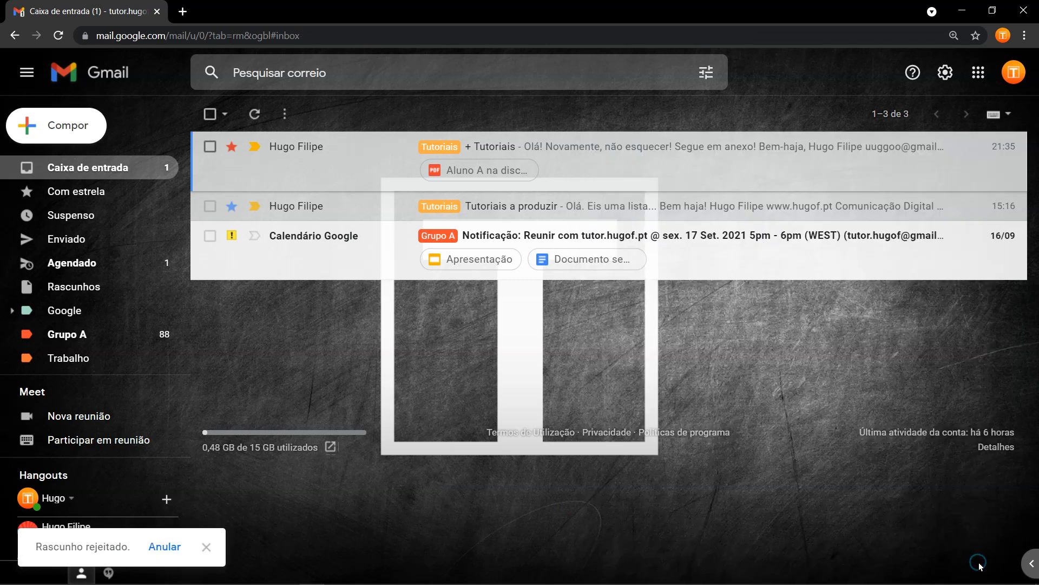
pyautogui.click(945, 72)
pyautogui.click(933, 155)
pyautogui.click(215, 405)
pyautogui.moveTo(214, 405); pyautogui.dragTo(276, 405)
pyautogui.click(572, 404)
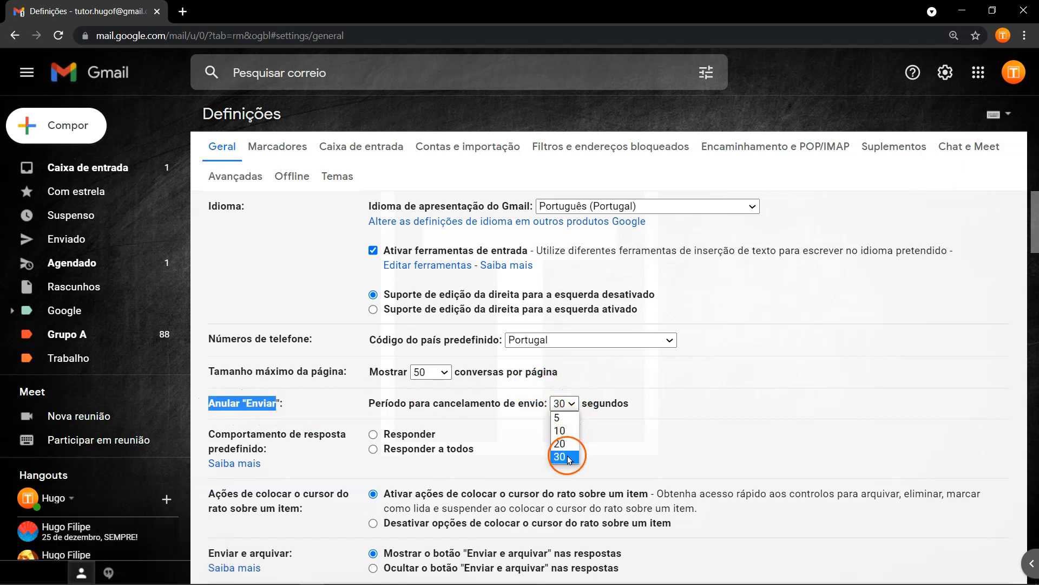
# Keep the send-cancellation period at 30 seconds, then go back to Caixa de entrada.
pyautogui.click(315, 404)
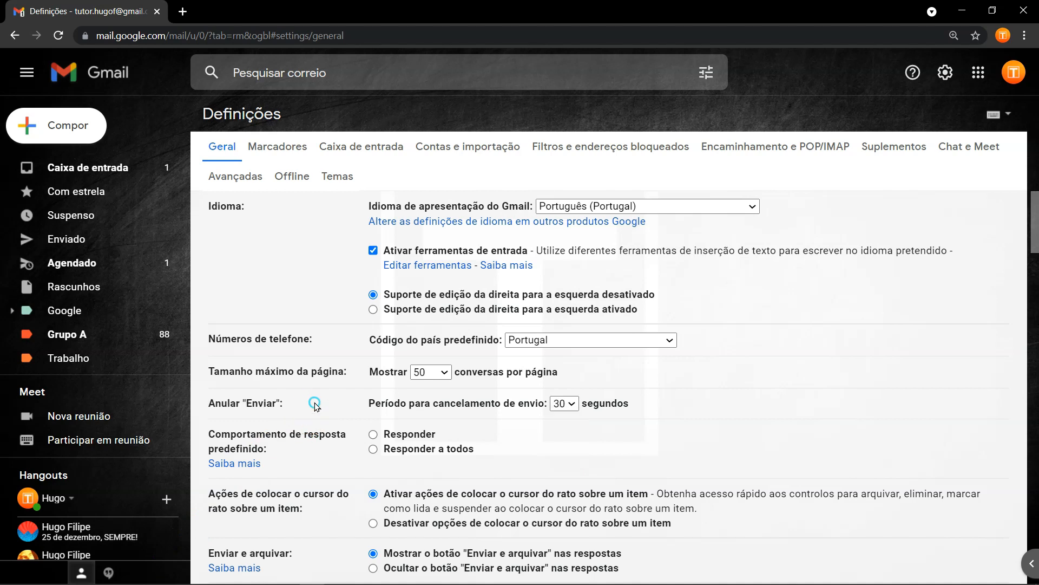
pyautogui.click(565, 404)
pyautogui.click(958, 549)
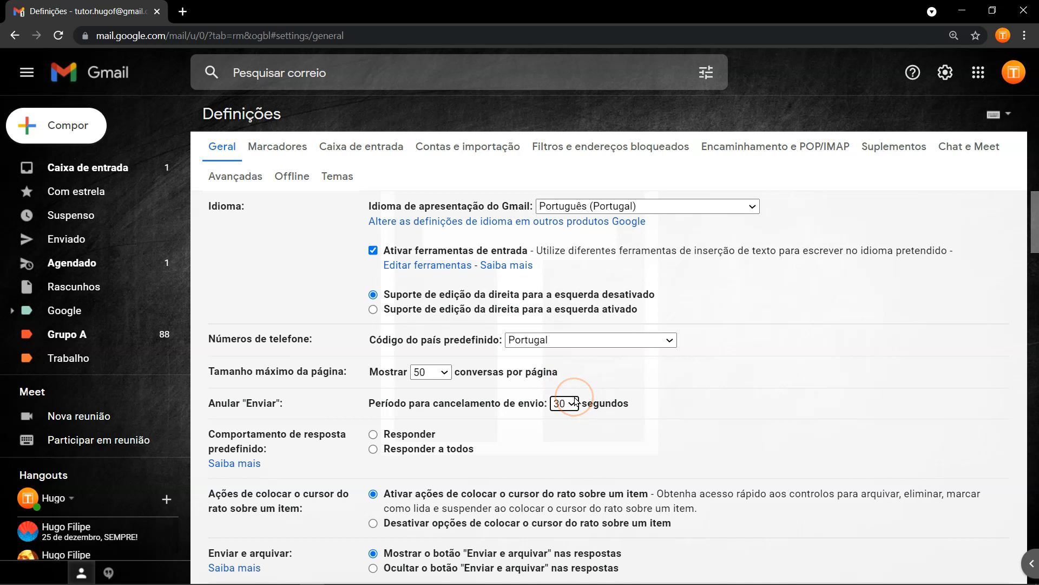
pyautogui.click(127, 167)
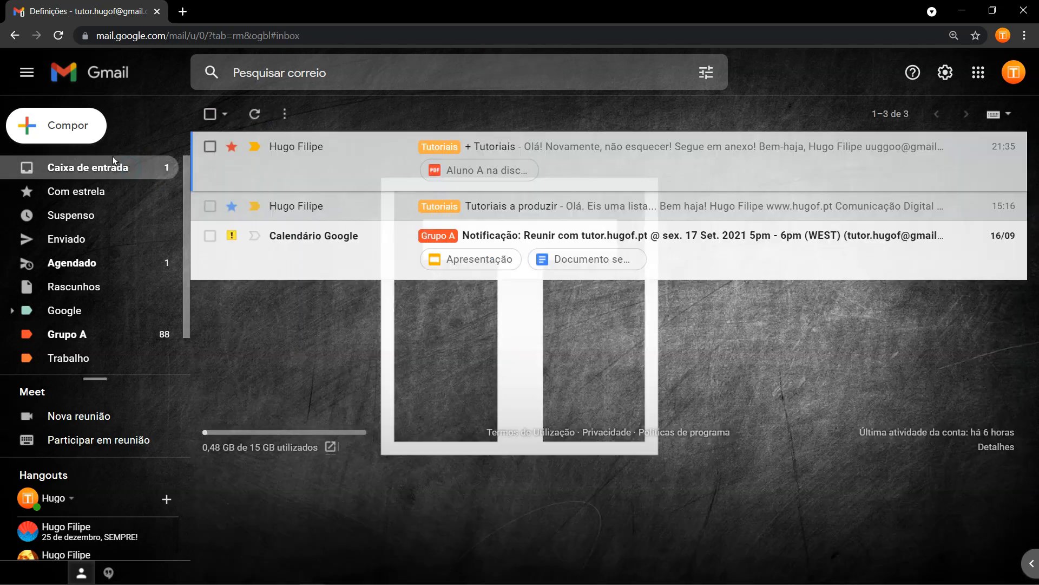
# Compose and send a message with no subject to the suggested contact.
pyautogui.click(67, 133)
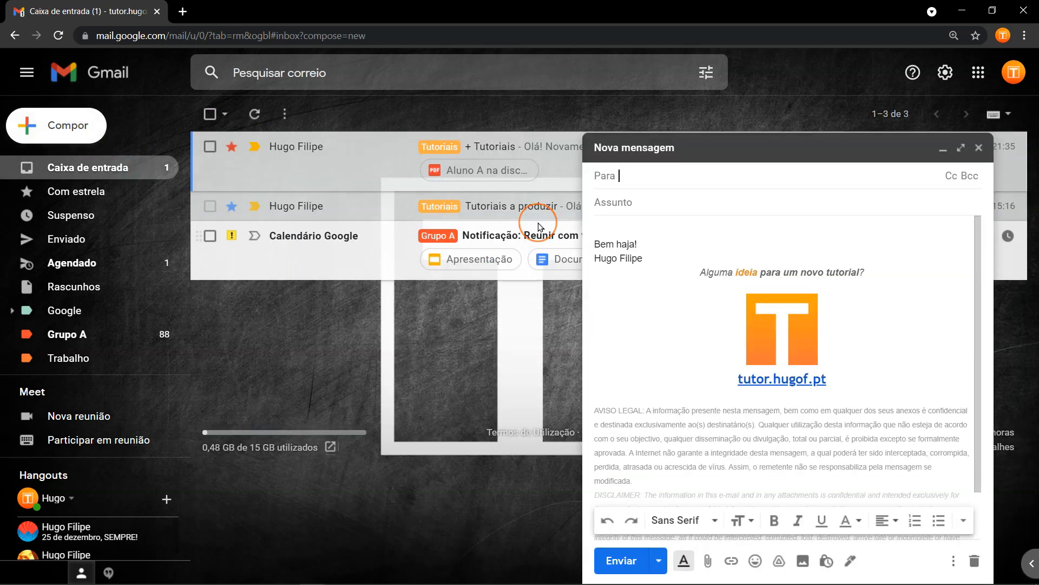
pyautogui.write('uugg')
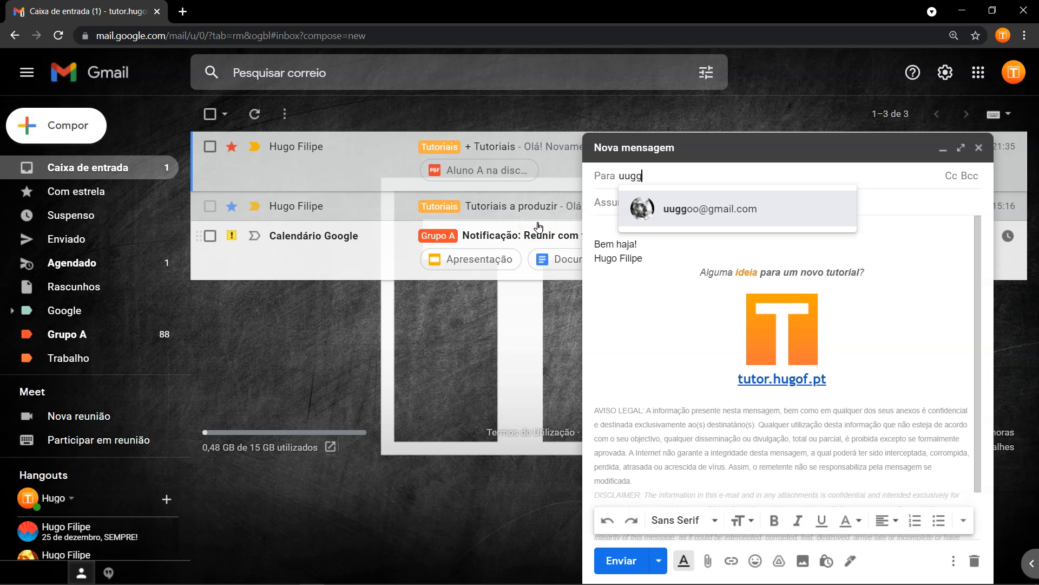
pyautogui.click(772, 212)
pyautogui.click(621, 560)
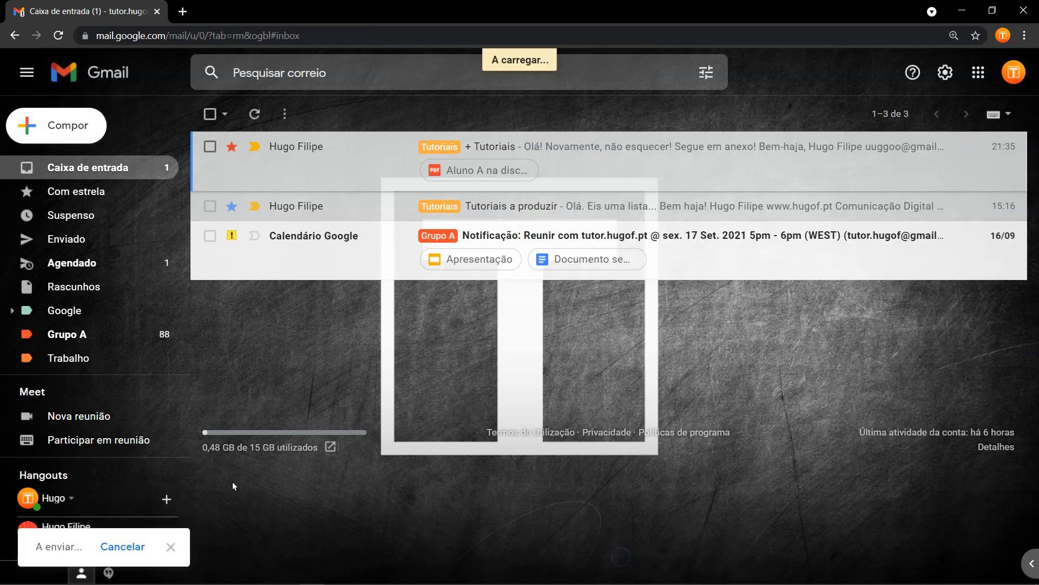
# Verify the sent message and that Rascunhos is empty, return to the inbox, and restore the window smaller.
pyautogui.click(244, 545)
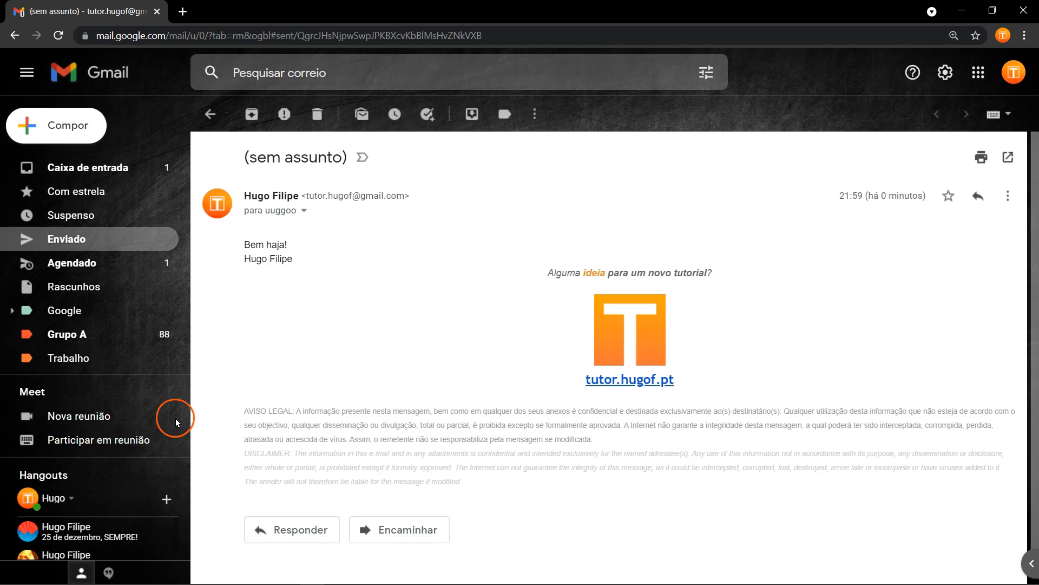
pyautogui.click(81, 285)
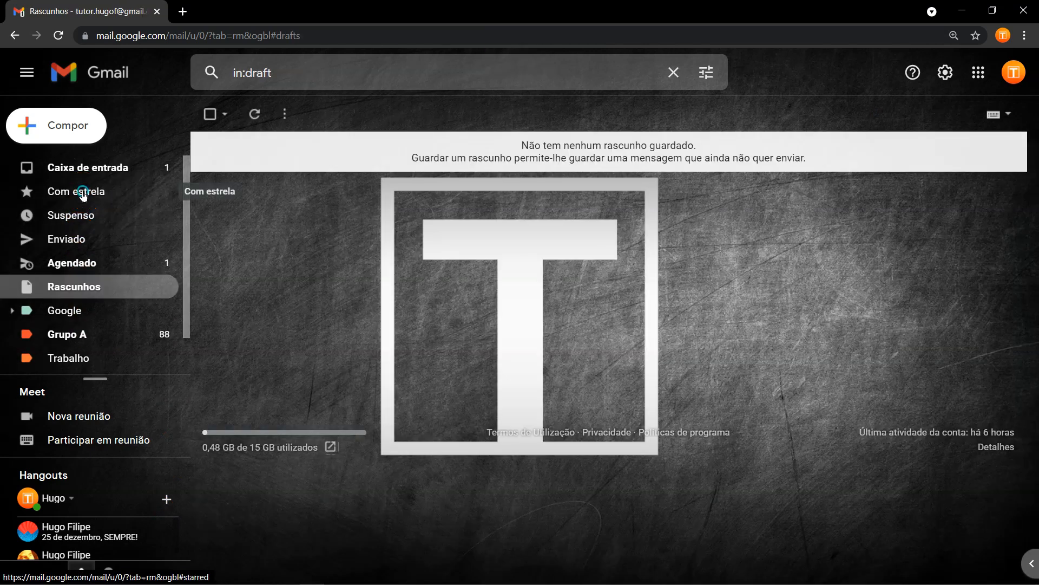
pyautogui.click(84, 172)
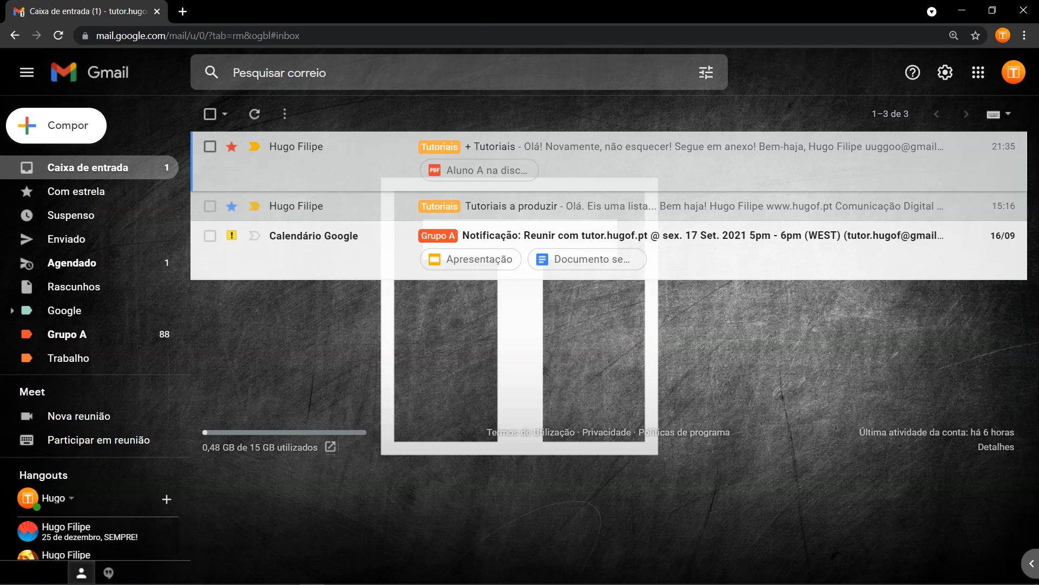
pyautogui.moveTo(504, 11); pyautogui.dragTo(669, 500)
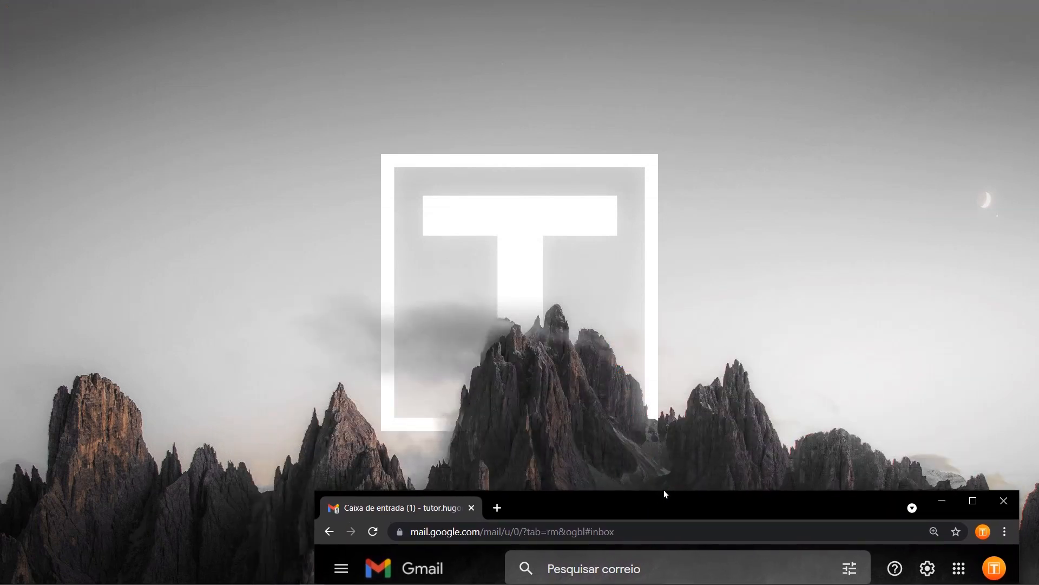